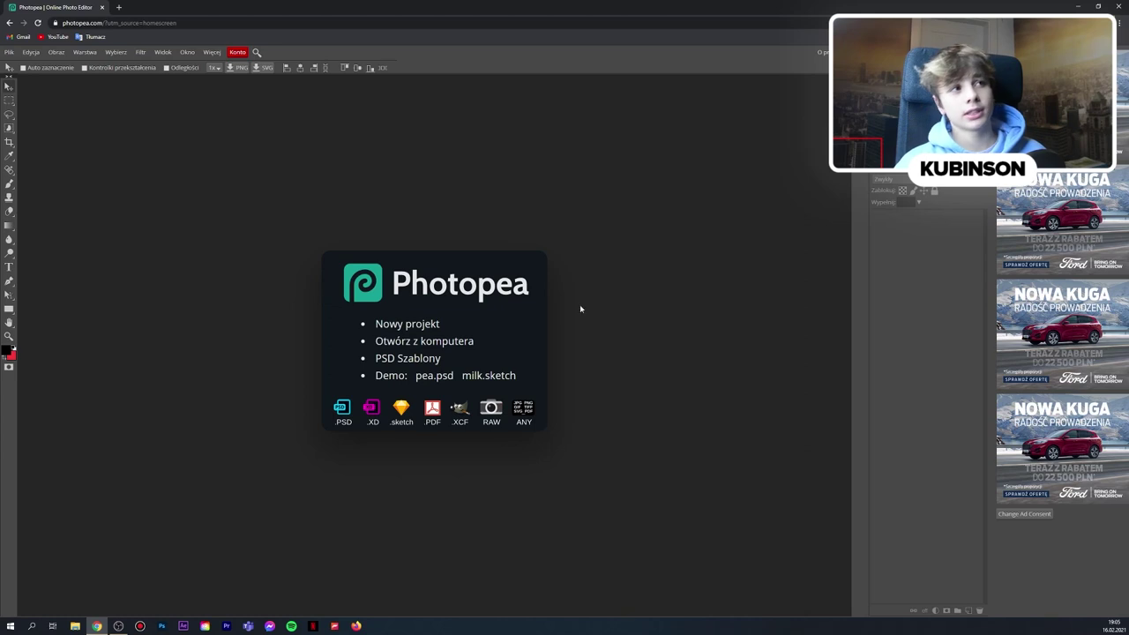
left_click(212, 54)
mouse_move(235, 83)
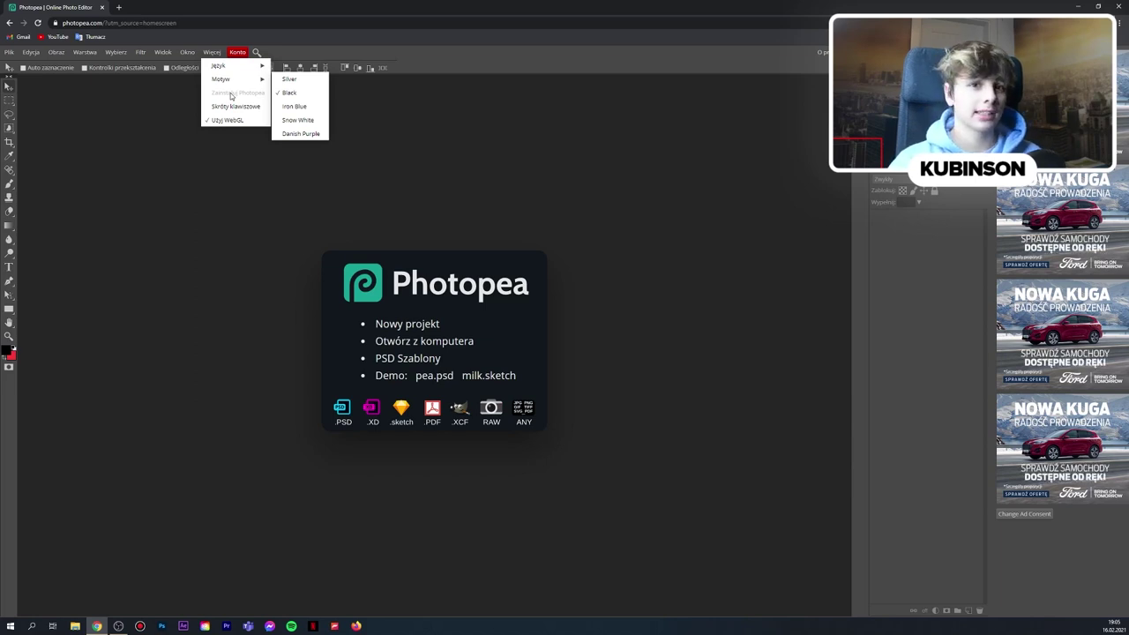
Search the computer for the installed Photopea application and switch to it
left_click(31, 626)
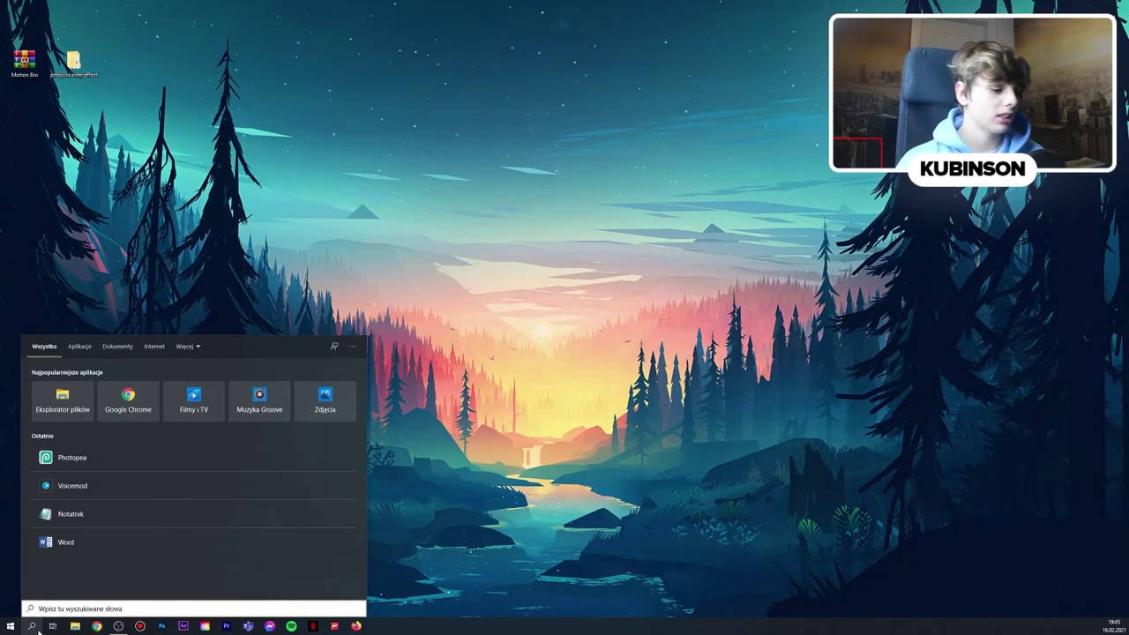
type("PHOTO")
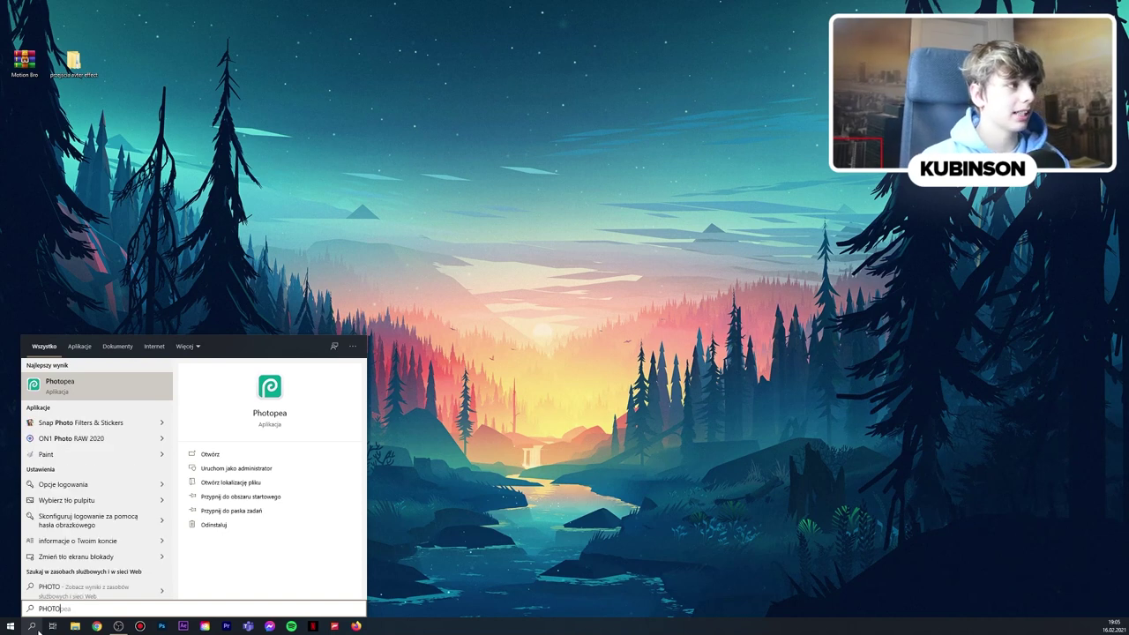
left_click(119, 391)
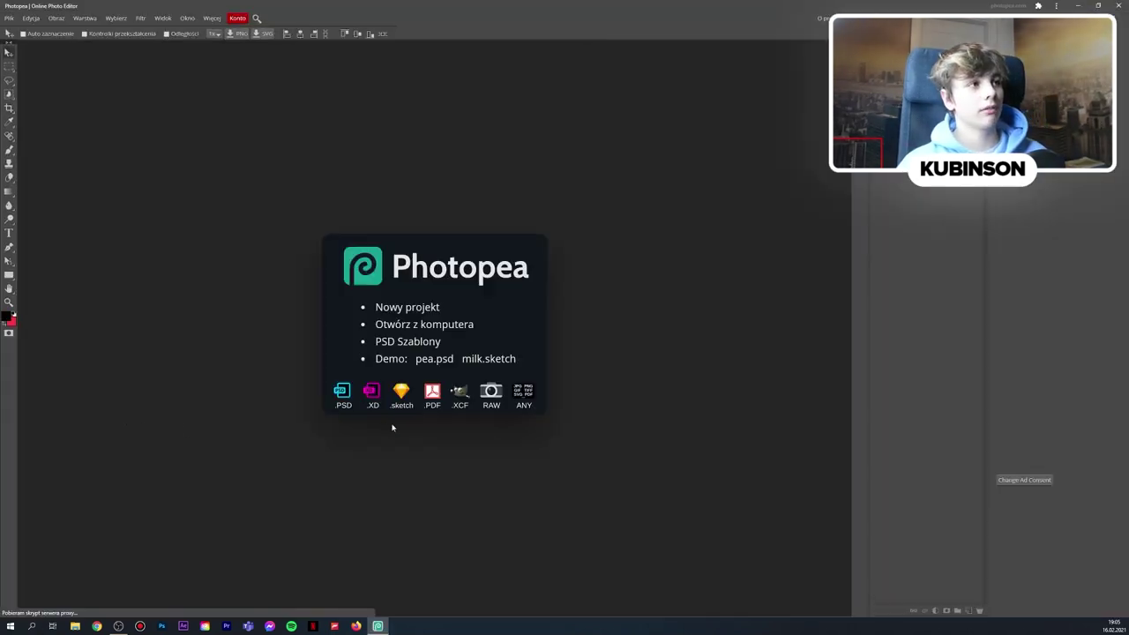
Create a new project 1000 px wide and 1000 px high with a white background
left_click(419, 308)
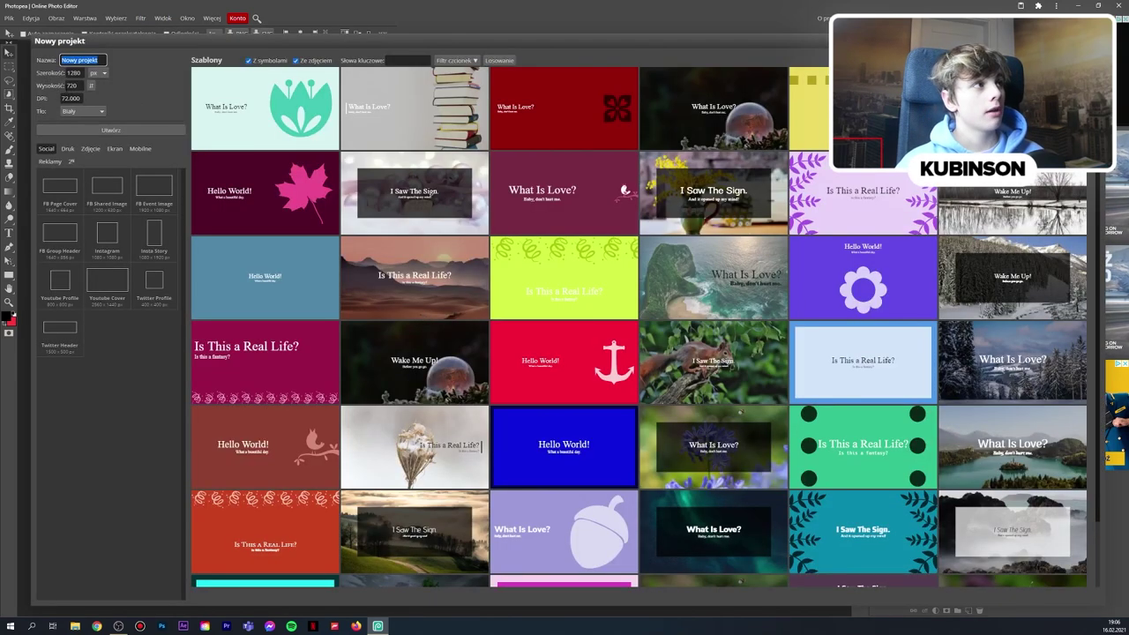
key("Tab")
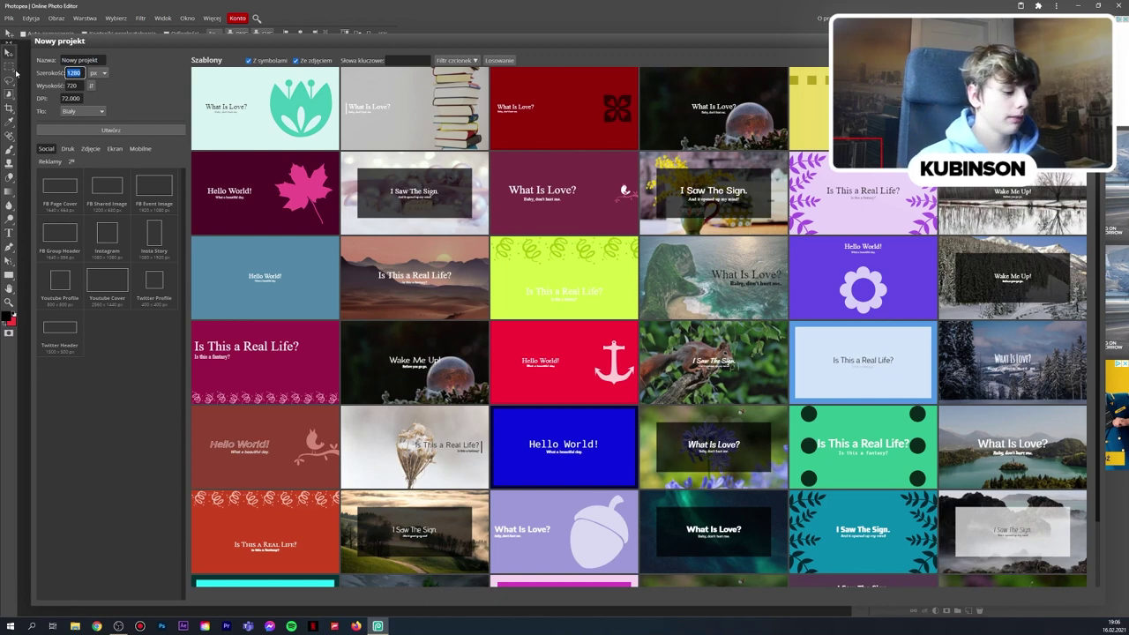
type("100")
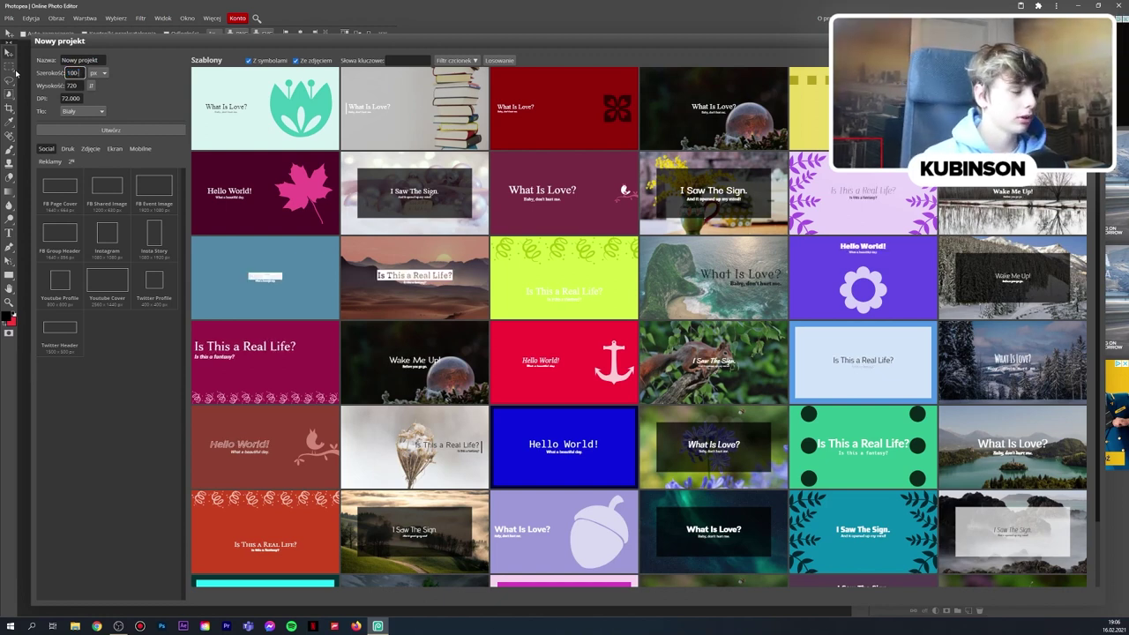
type("0")
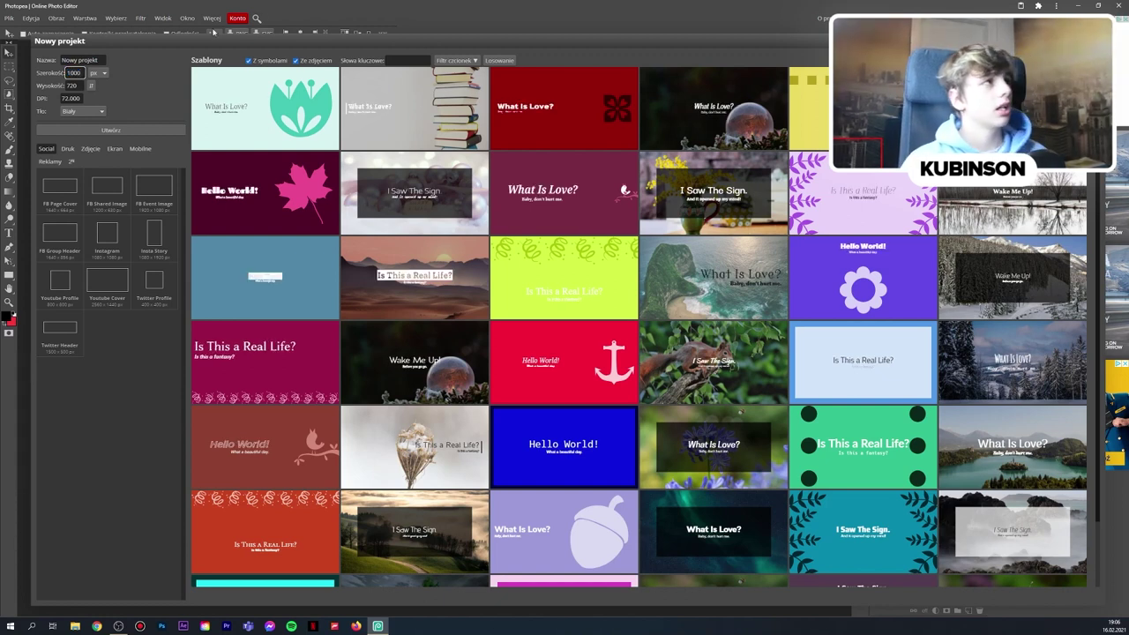
key("Tab")
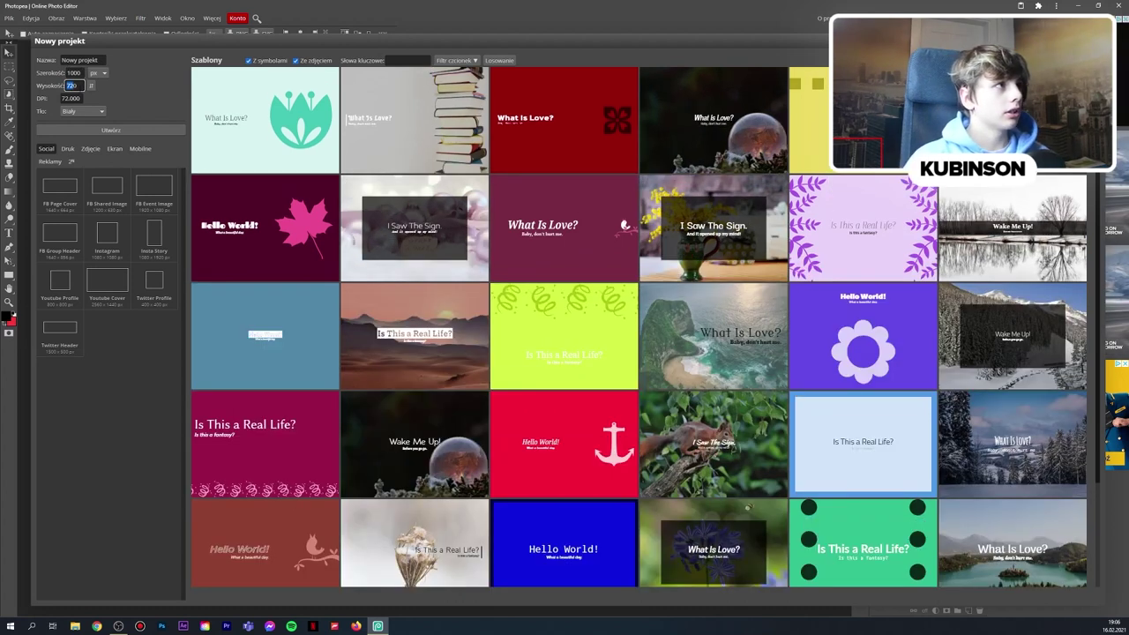
type("1000")
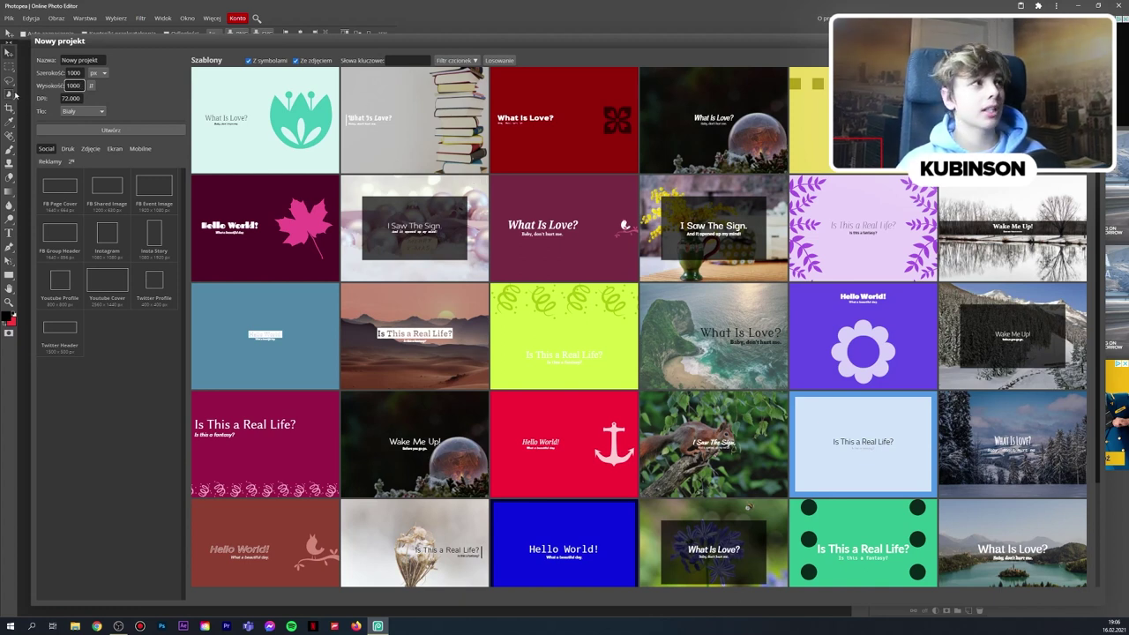
left_click(143, 106)
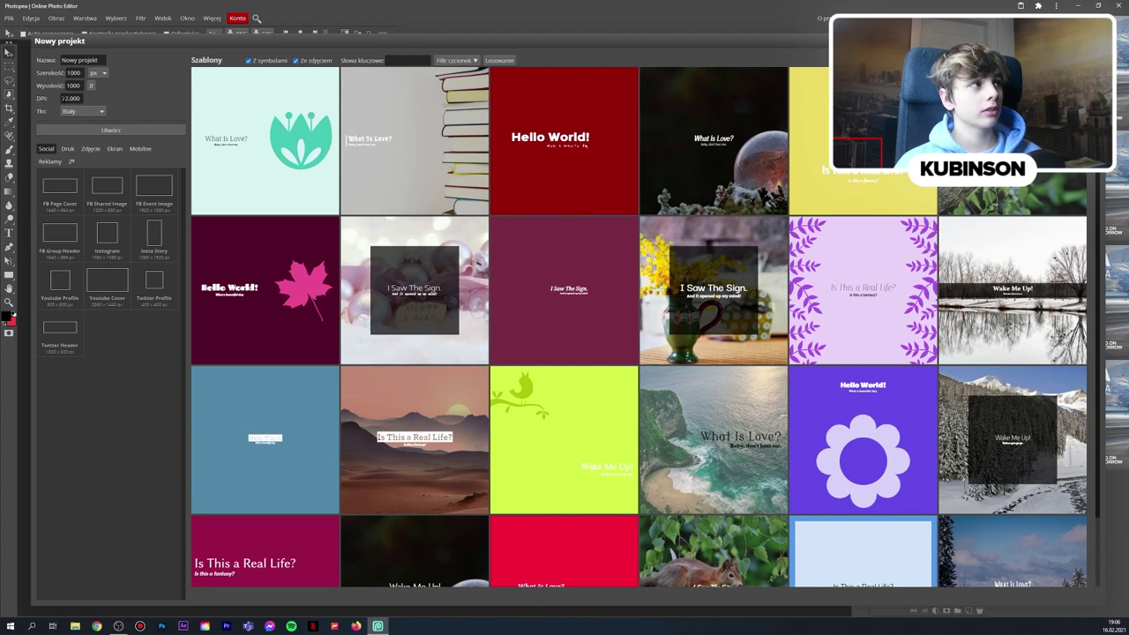
left_click(87, 130)
scroll(469, 383, "down", 5)
scroll(464, 379, "up", 6)
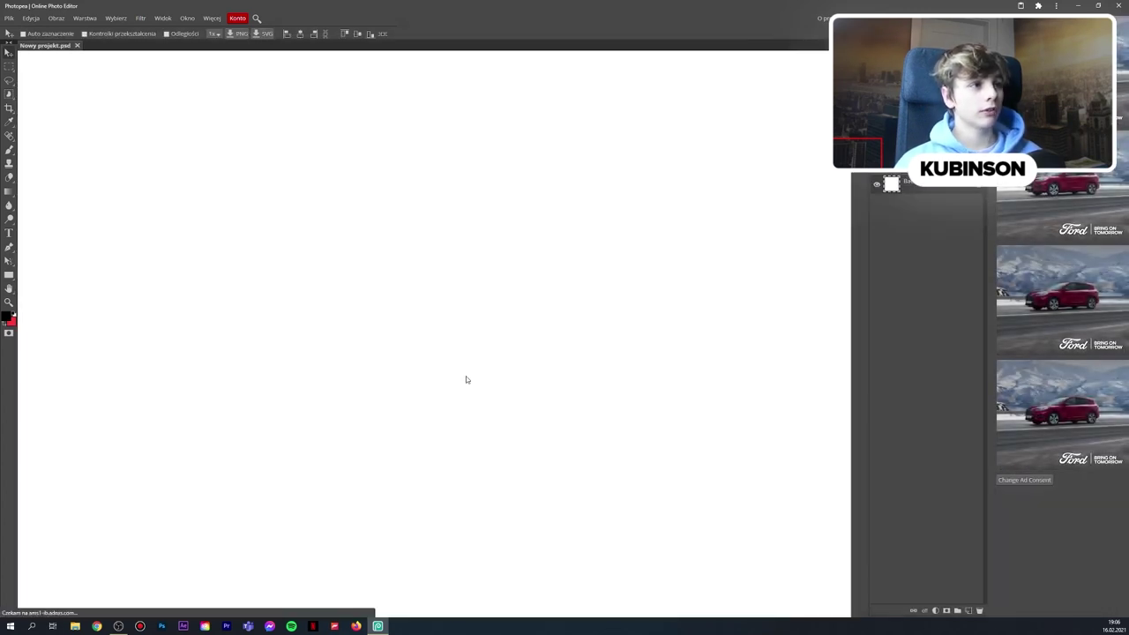
scroll(467, 375, "down", 6)
scroll(469, 380, "up", 3)
scroll(469, 379, "up", 1)
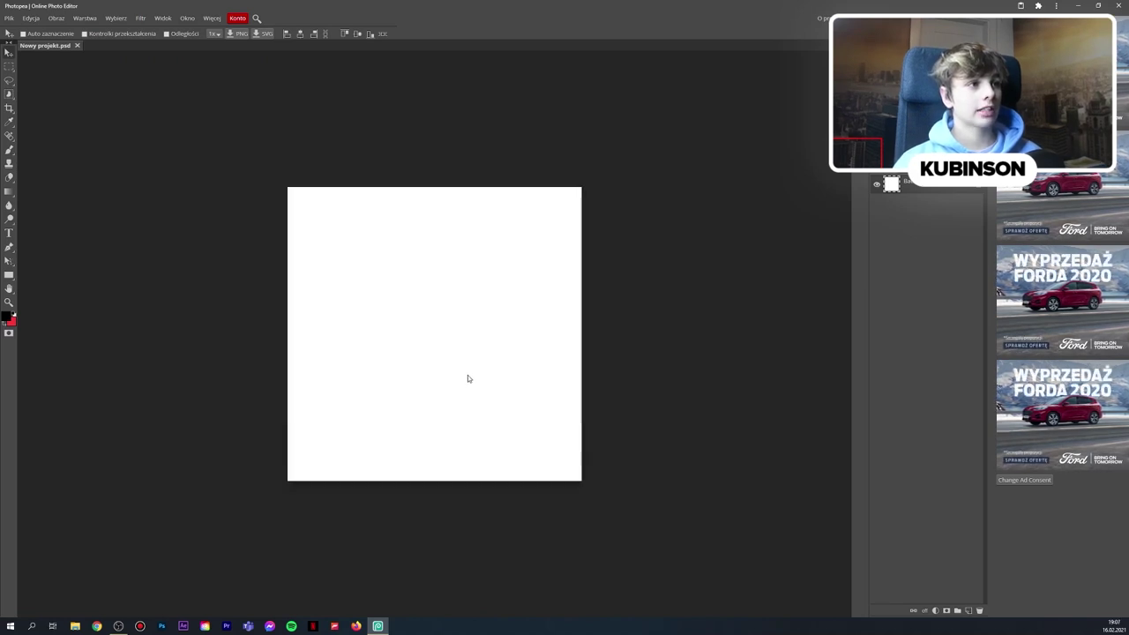
scroll(471, 353, "down", 1)
scroll(473, 354, "up", 5)
scroll(473, 354, "down", 3)
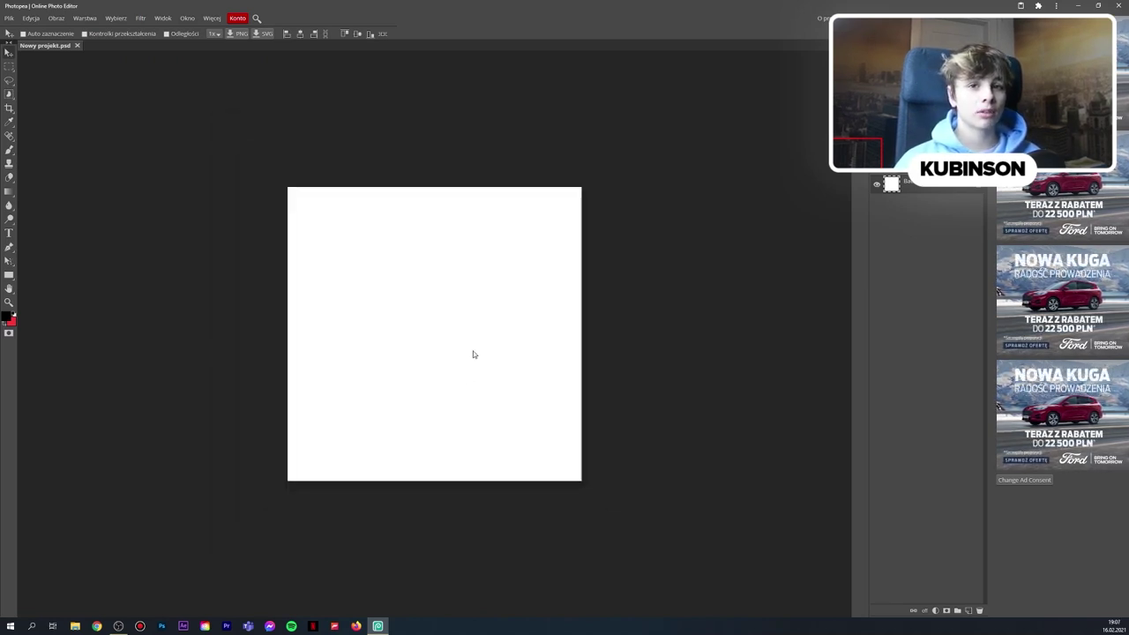
scroll(485, 348, "down", 1)
scroll(485, 349, "up", 1)
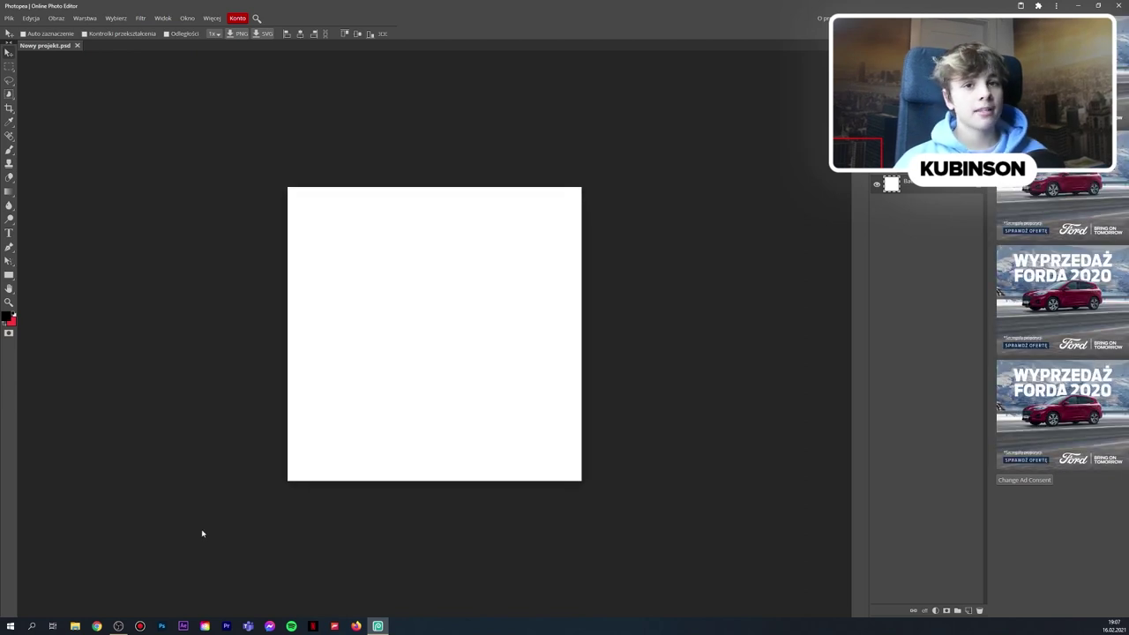
Place the night forest image with the watchtower into the project and scale it to fill the whole canvas
left_click(76, 626)
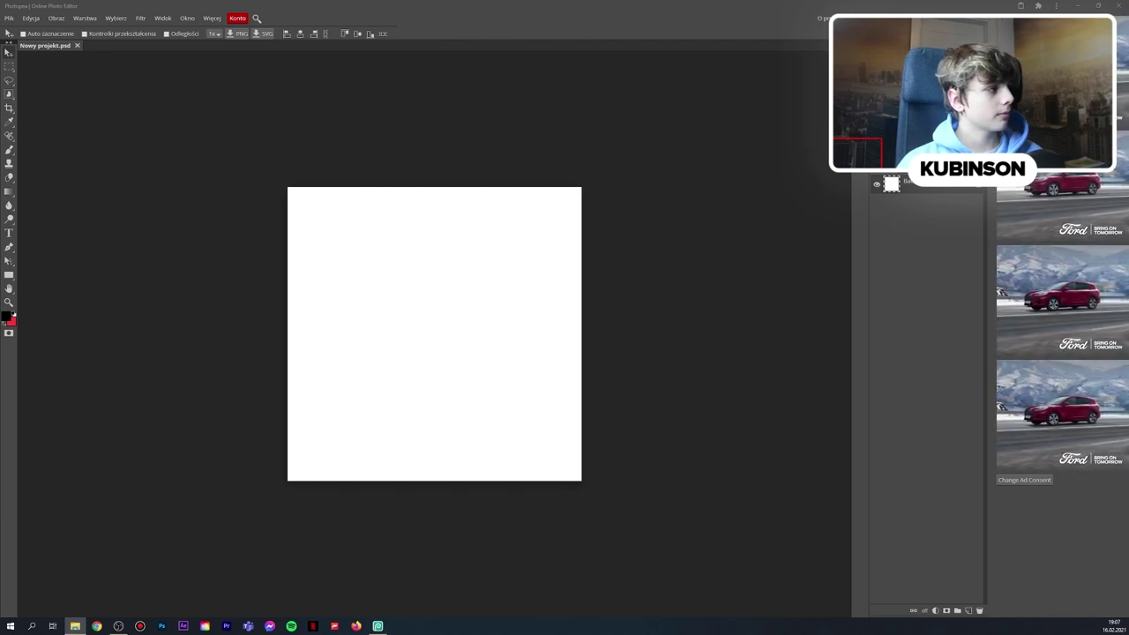
left_click_drag(235, 345, 388, 380)
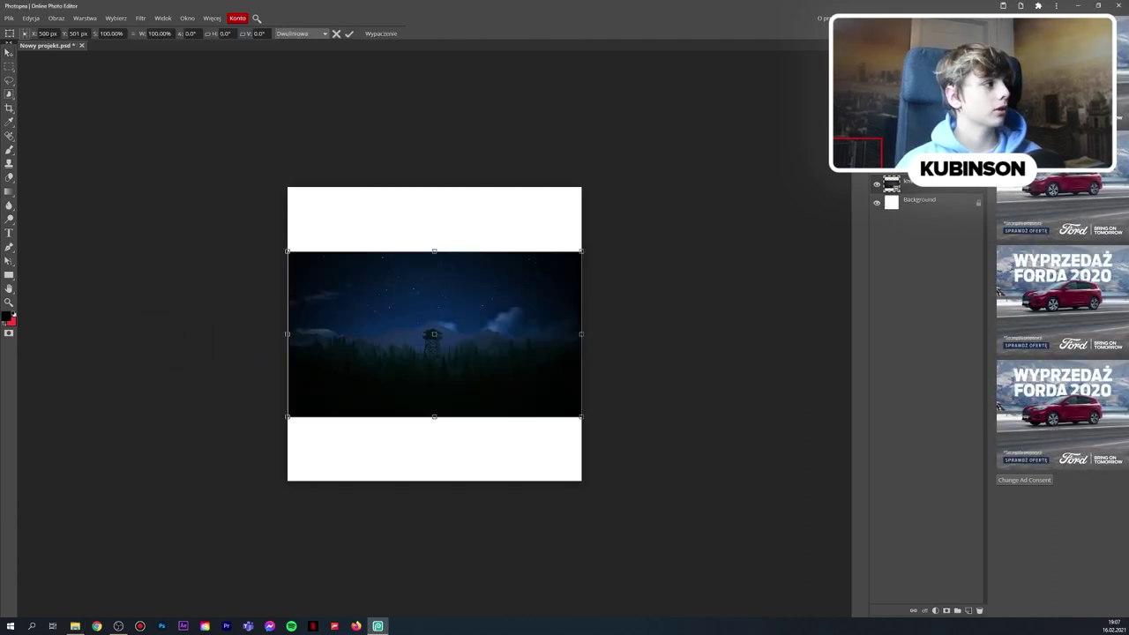
key("Return")
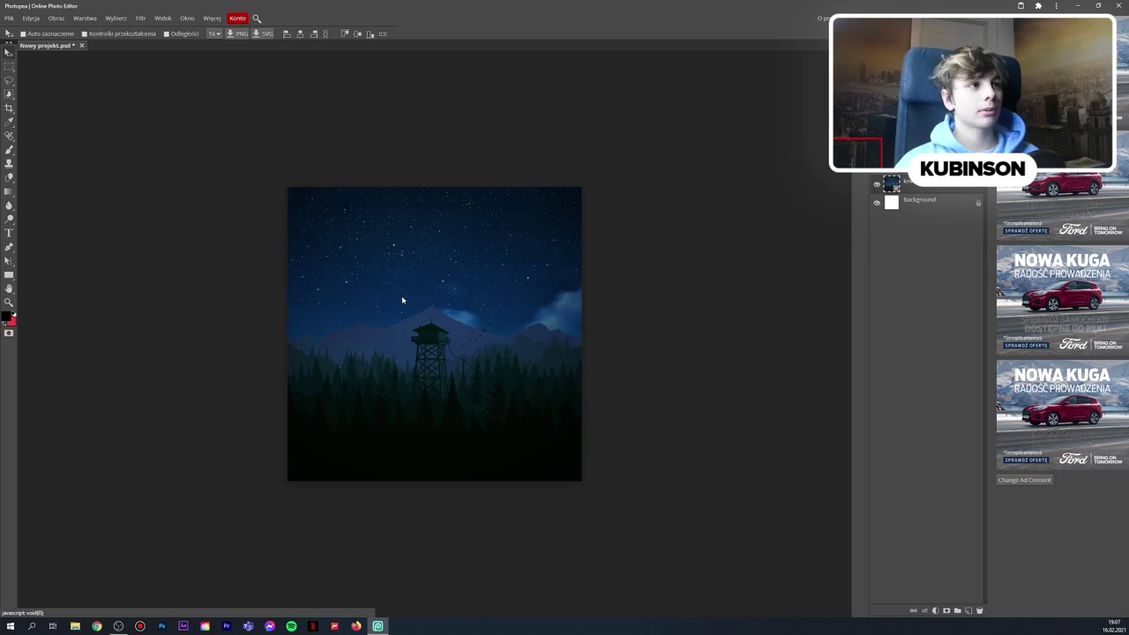
Apply a Motion Blur filter to the forest image at a 0° angle with an increased distance
left_click(139, 18)
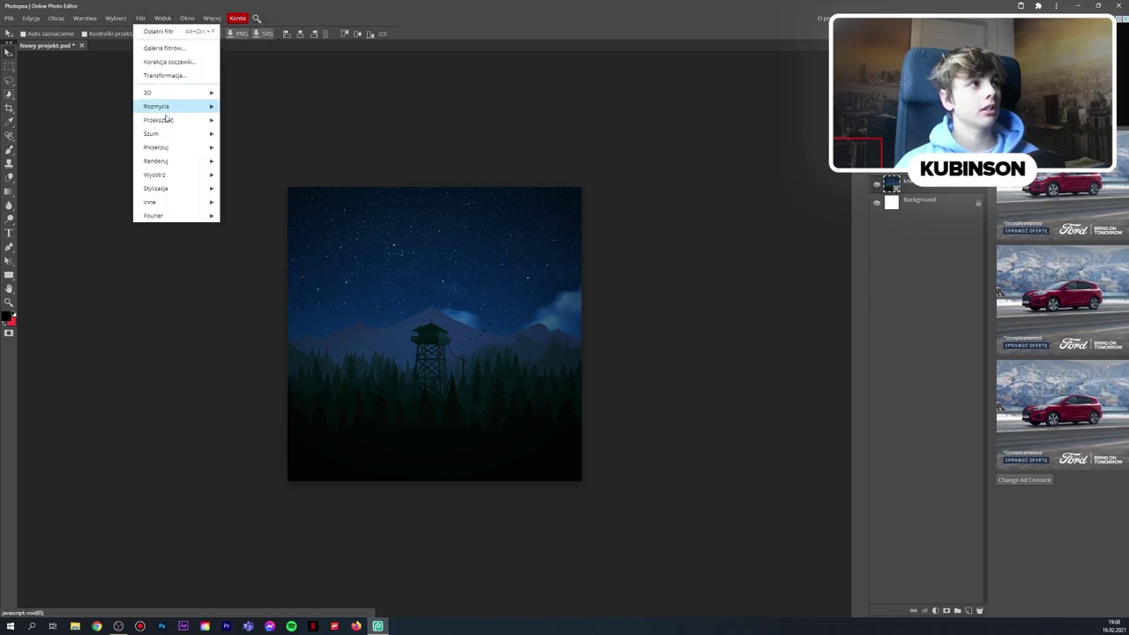
mouse_move(175, 108)
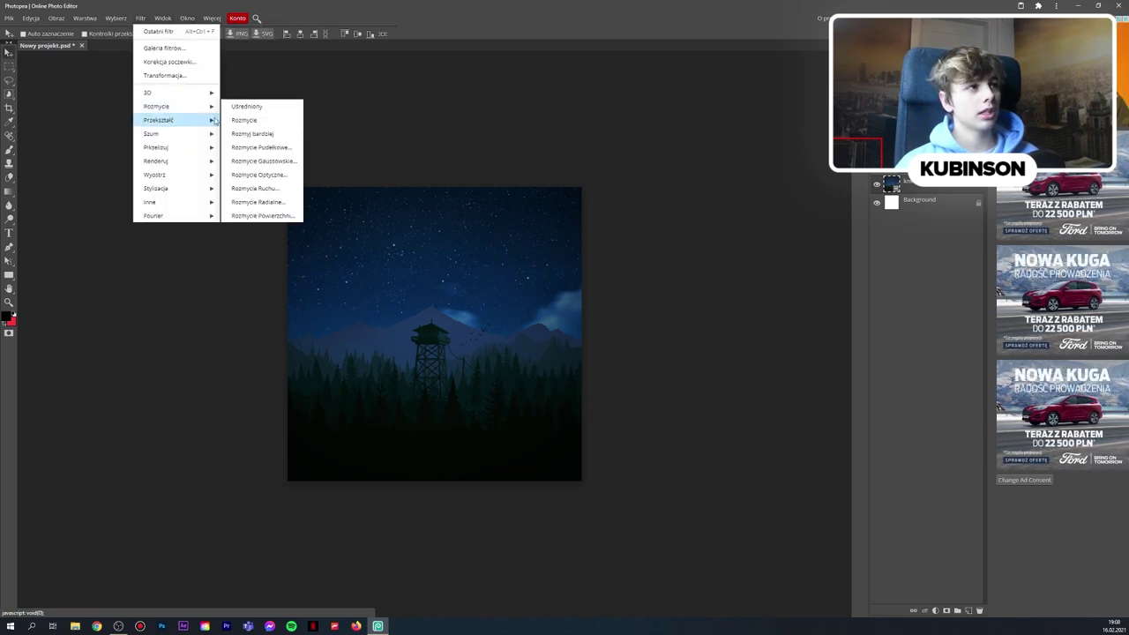
left_click(275, 189)
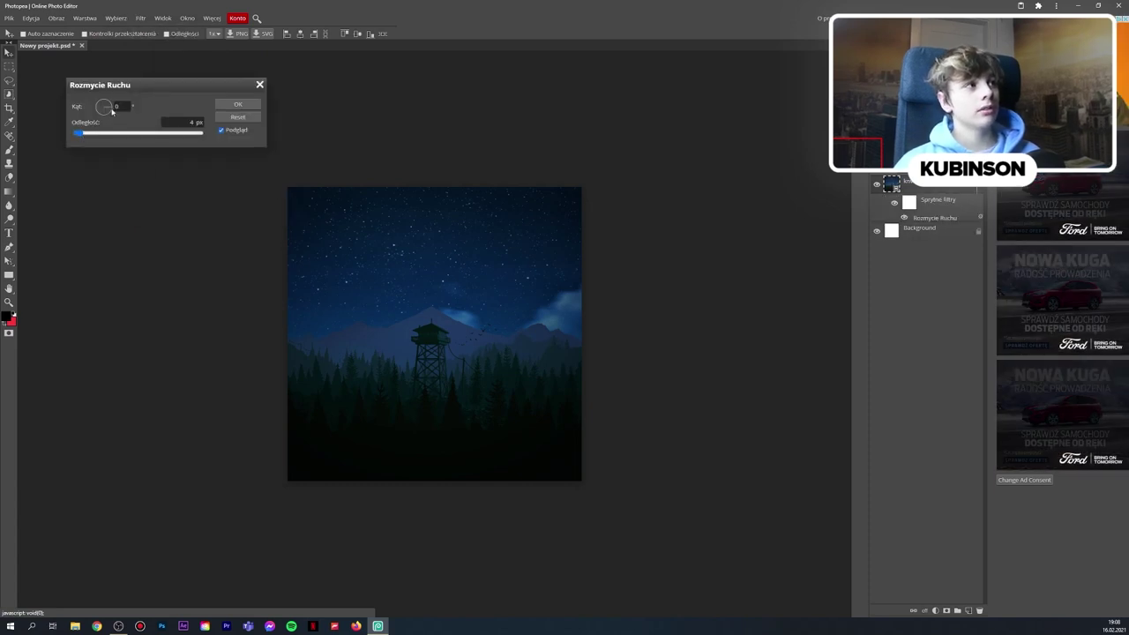
left_click_drag(83, 135, 97, 135)
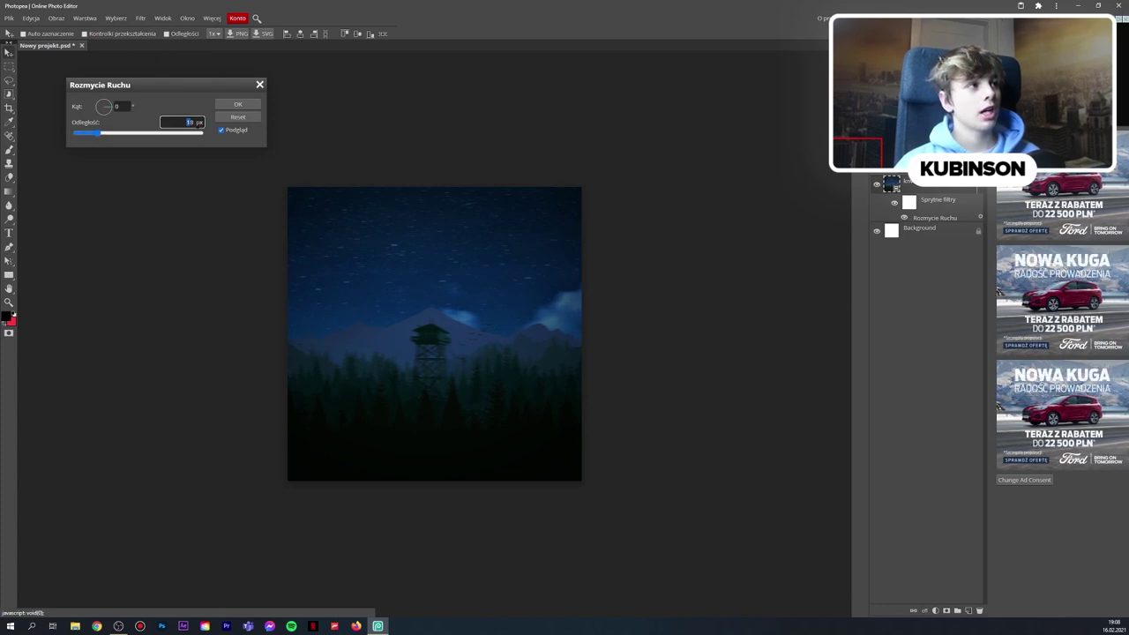
left_click(238, 104)
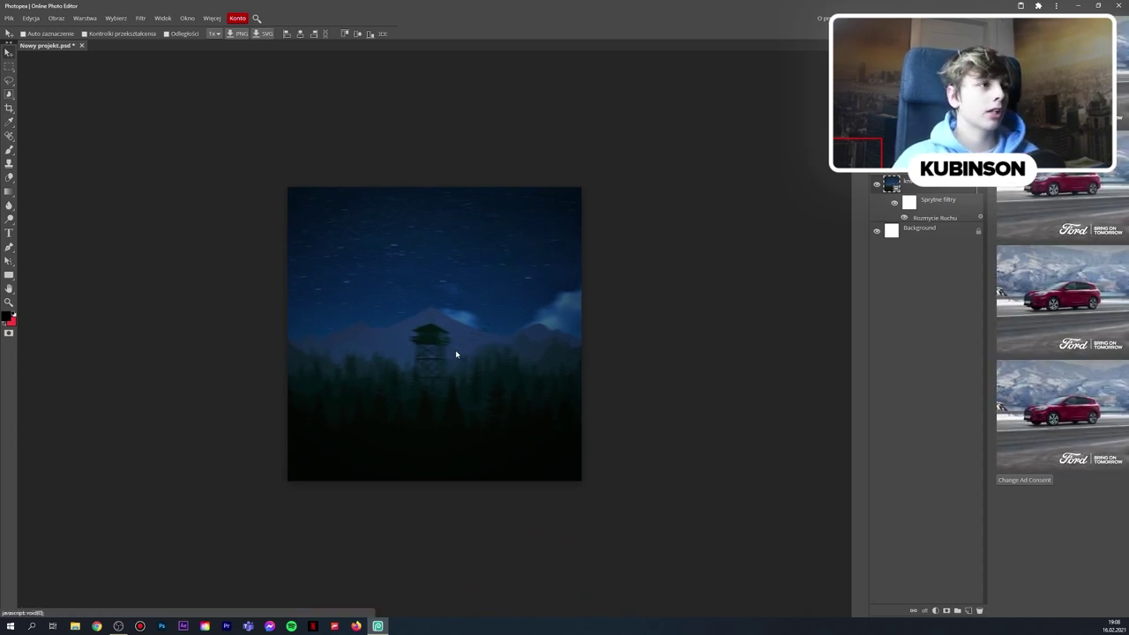
Add a Hue/Saturation adjustment layer above the forest image and clip it to that image layer
left_click(935, 610)
left_click(936, 613)
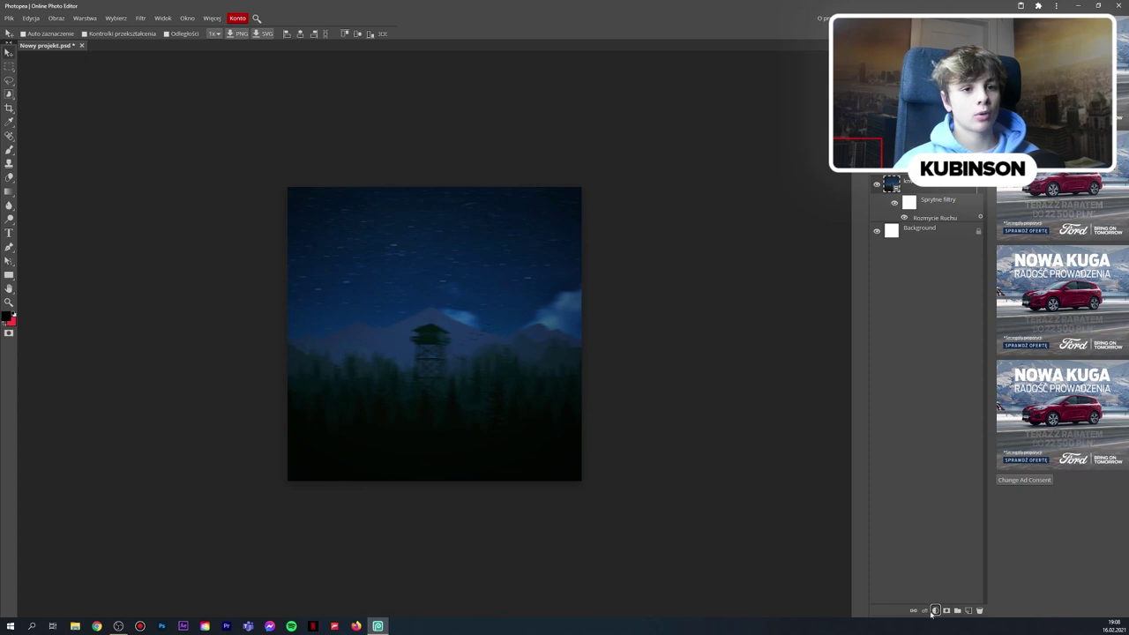
left_click(936, 611)
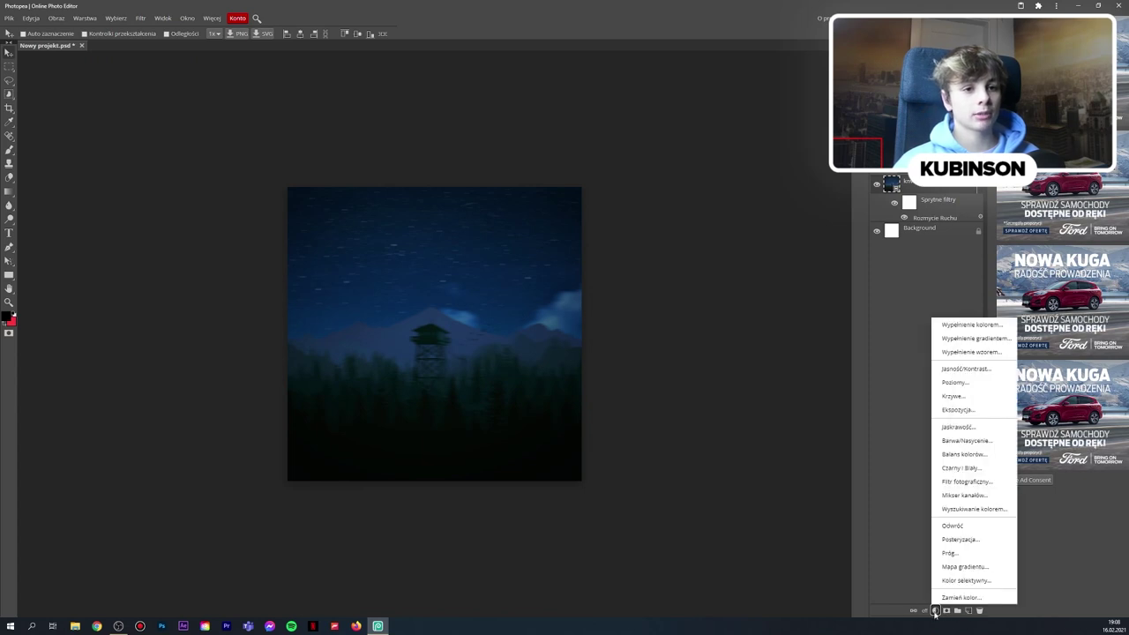
left_click(964, 440)
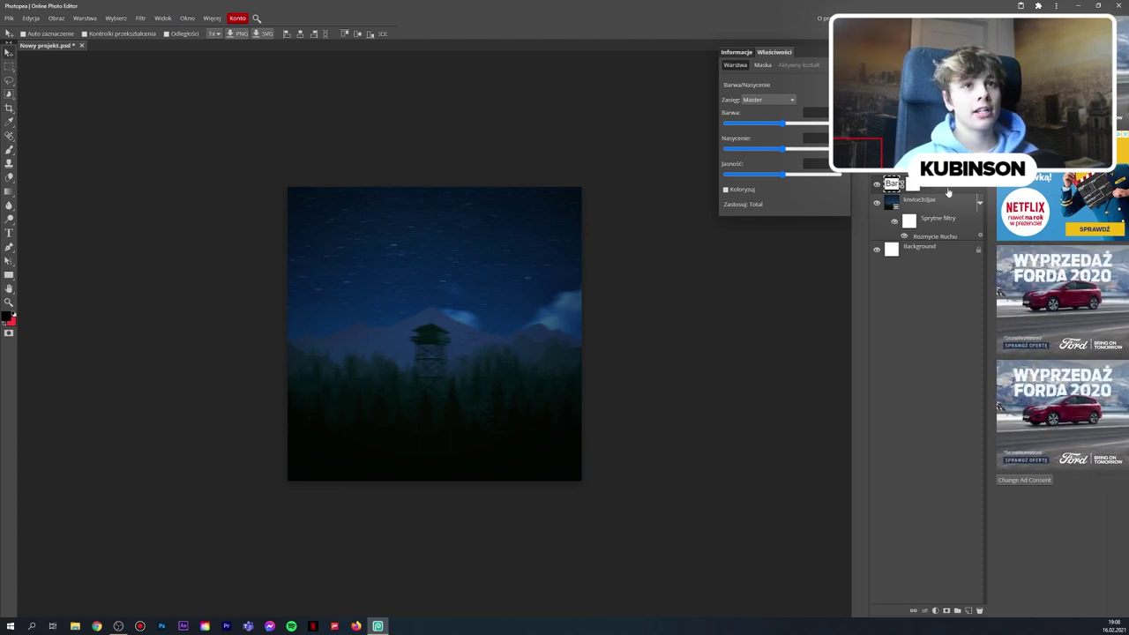
key("ctrl+alt+g")
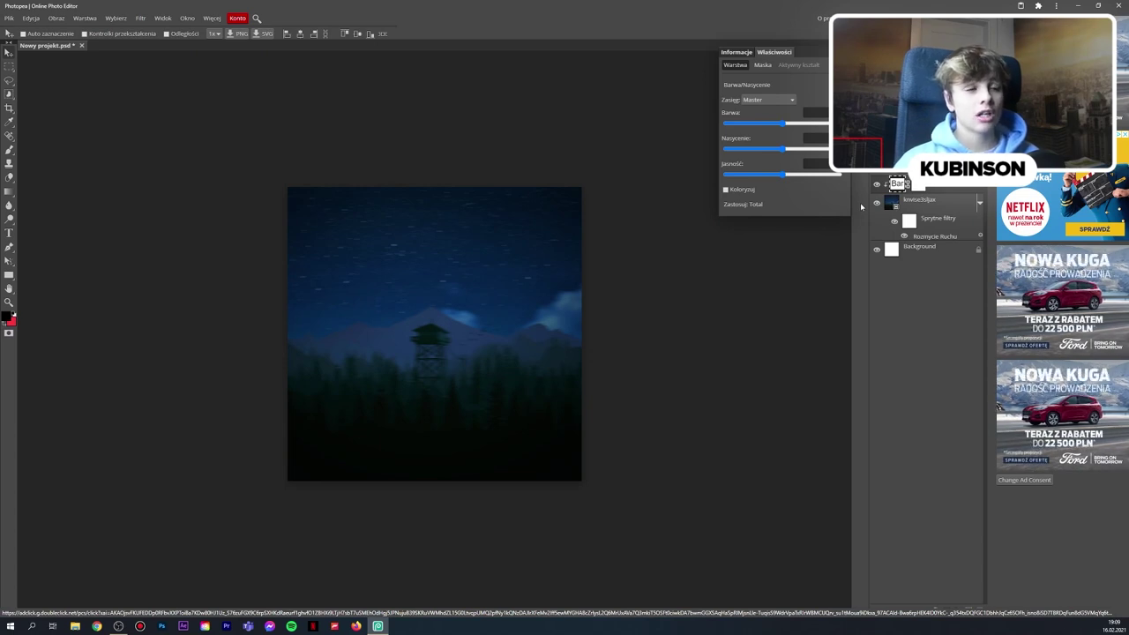
Enable Colorize on the Hue/Saturation adjustment and set its saturation to 100
left_click(726, 190)
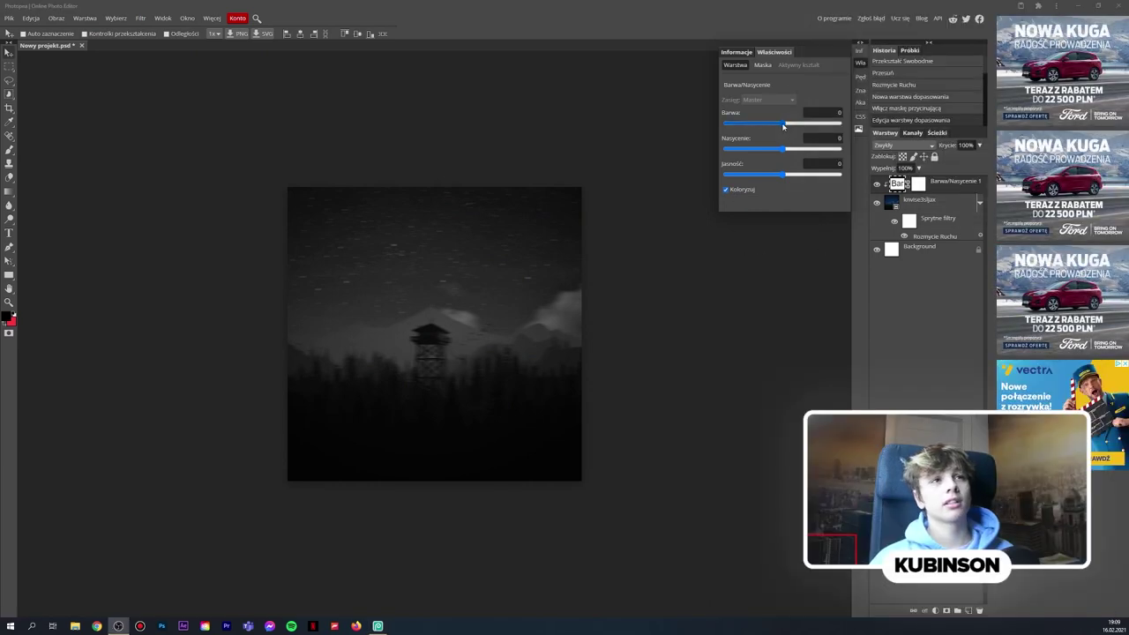
left_click_drag(782, 150, 833, 148)
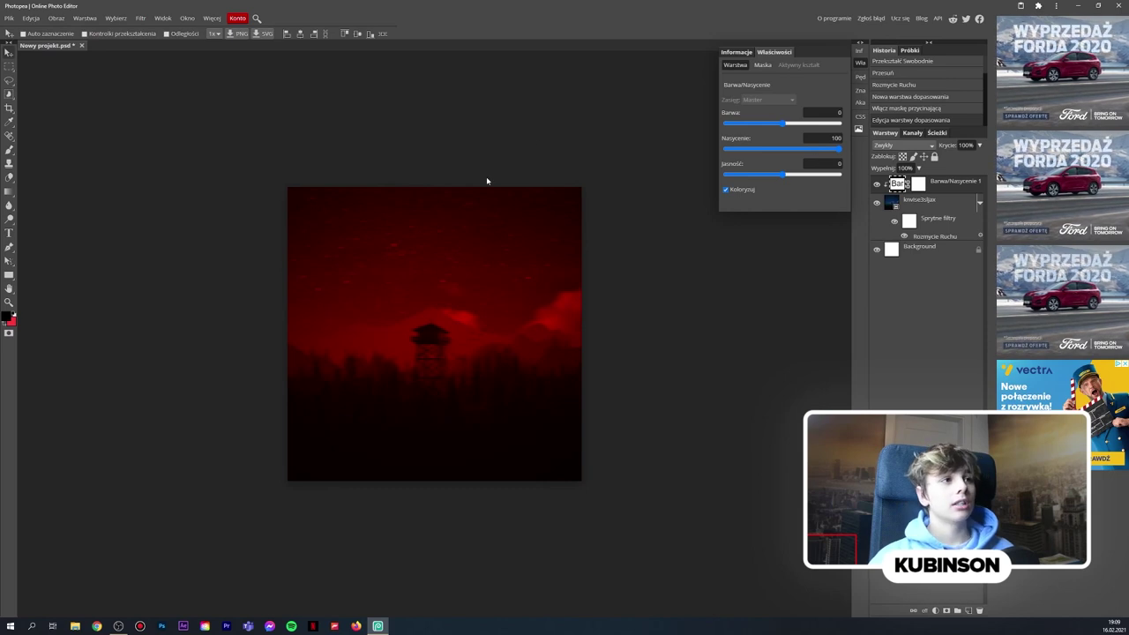
Try other hue values on the adjustment layer, including 11, and return the hue to 0
left_click(822, 112)
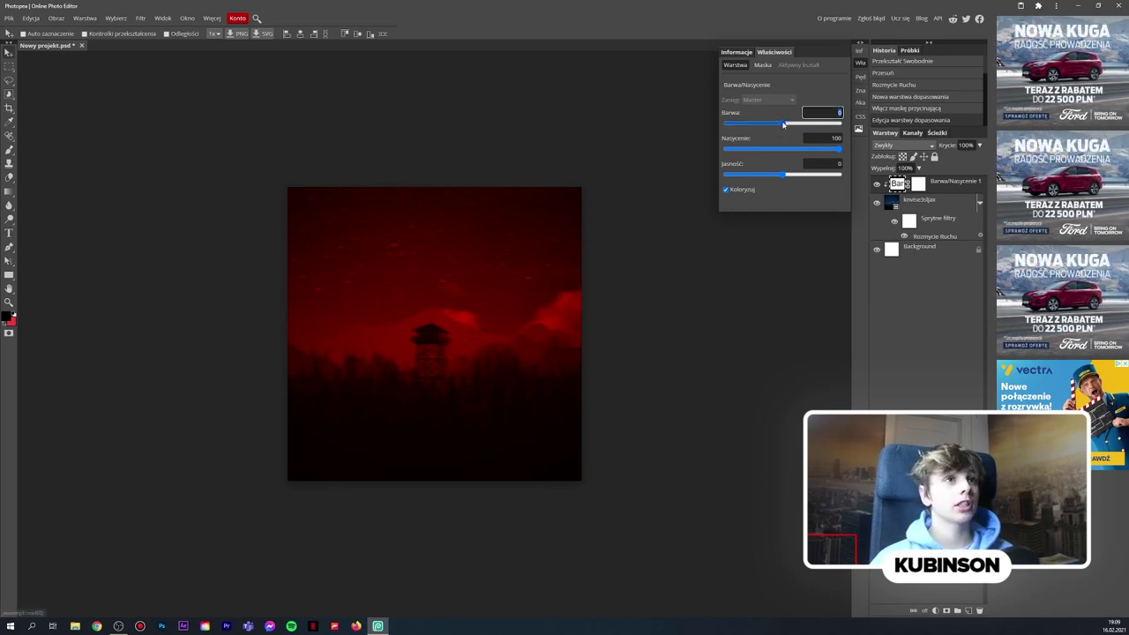
left_click_drag(766, 124, 839, 120)
left_click(834, 114)
type("11")
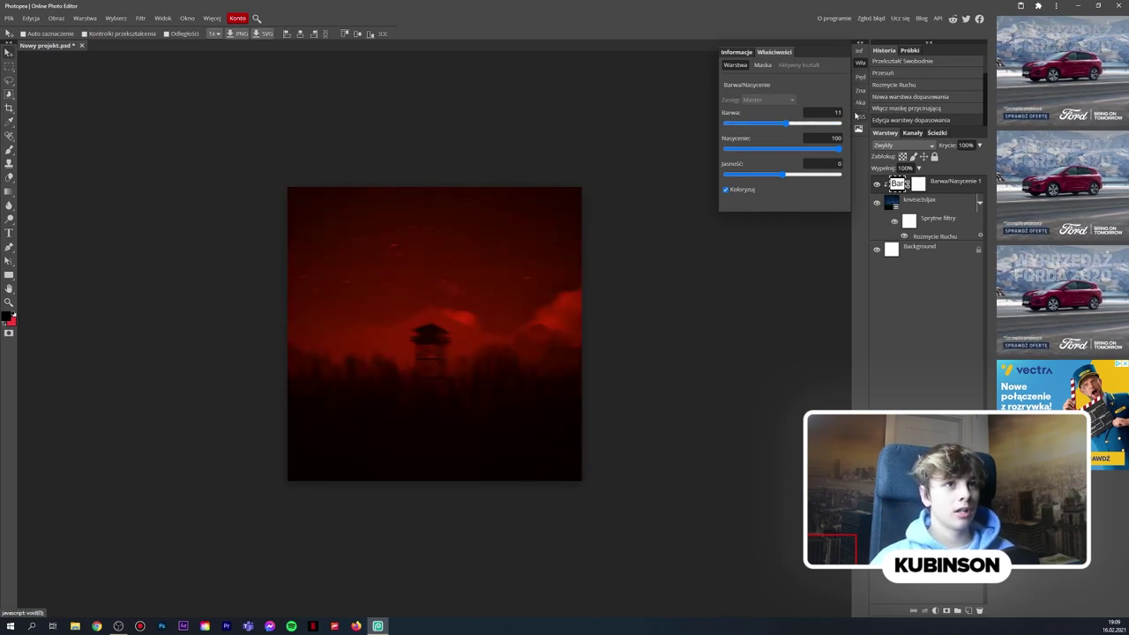
type("0")
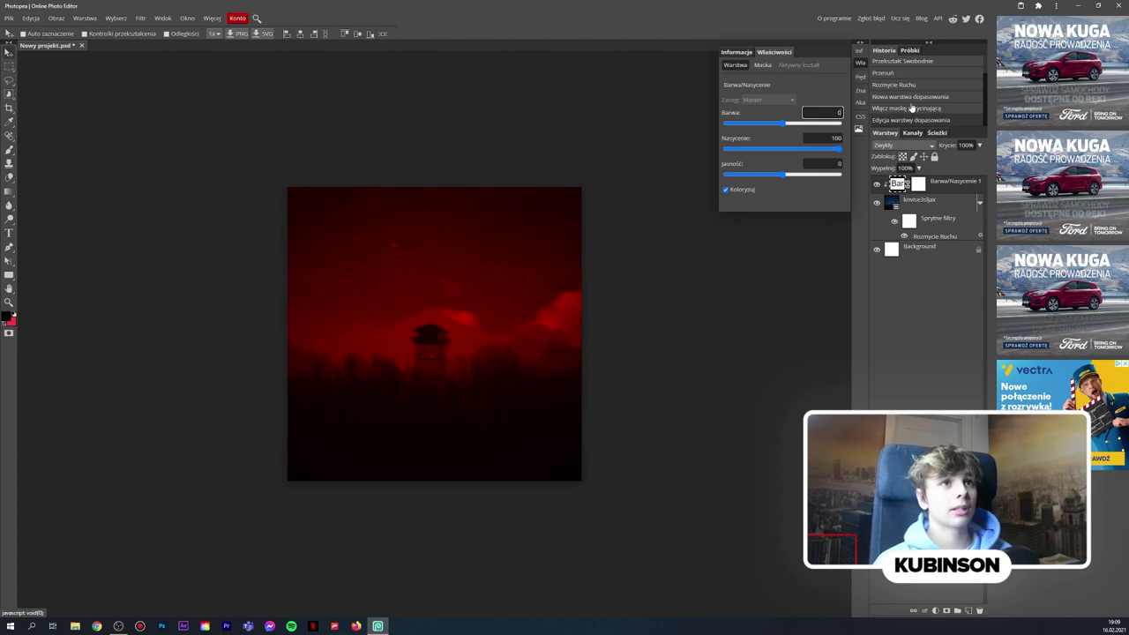
Lower the lightness of the Hue/Saturation adjustment to -5 and check the red image up close
left_click(774, 262)
left_click_drag(784, 174, 779, 173)
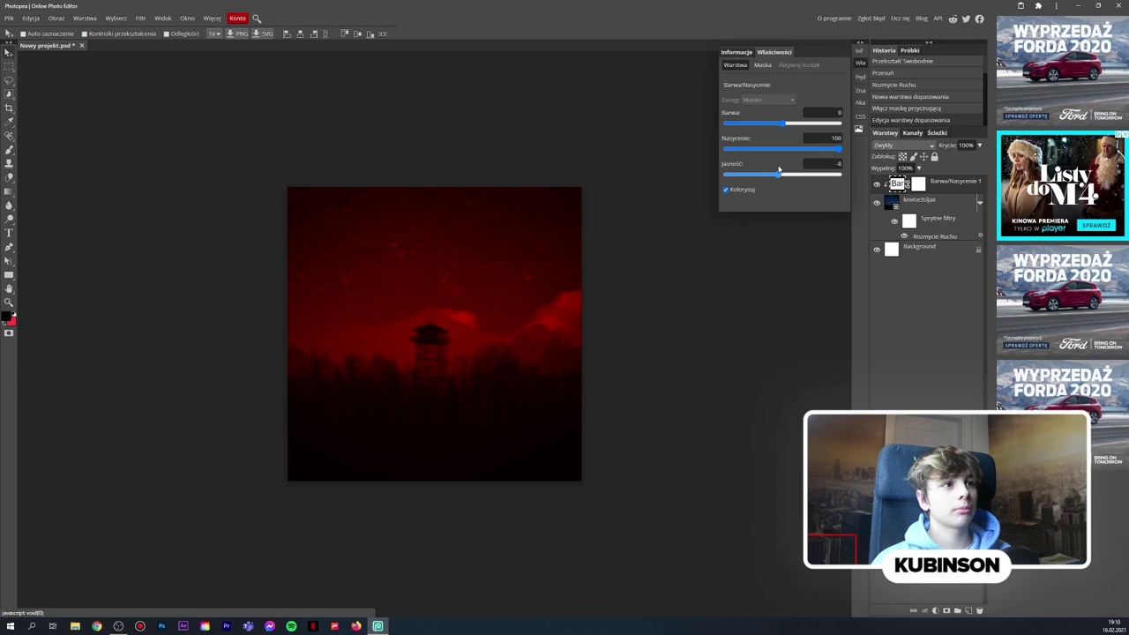
scroll(492, 291, "up", 3)
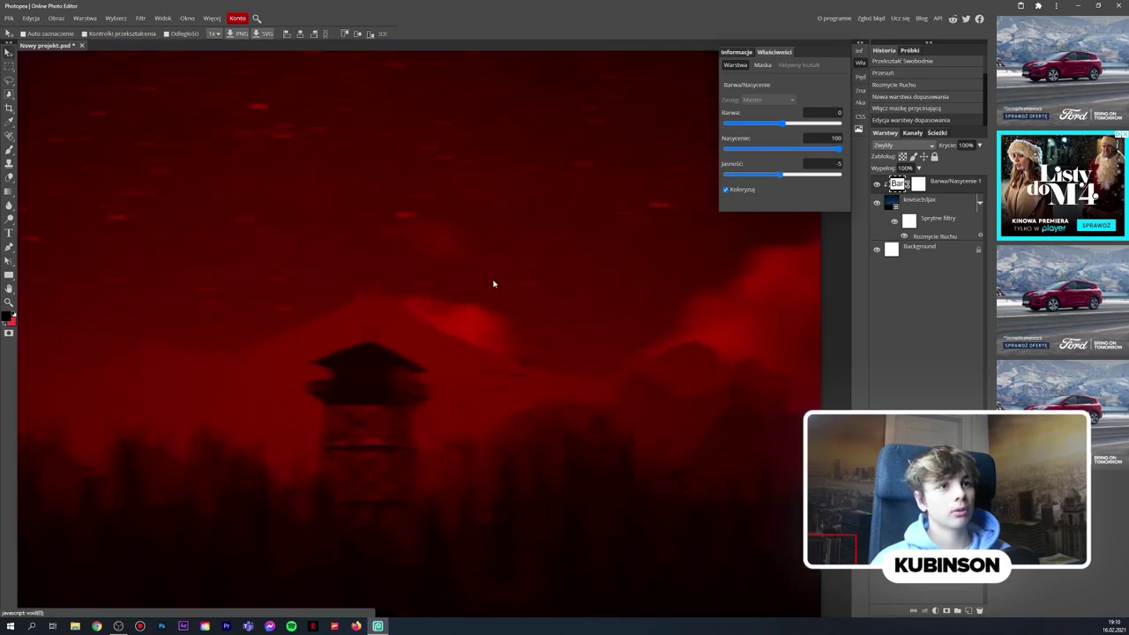
scroll(492, 285, "down", 4)
scroll(547, 274, "up", 1)
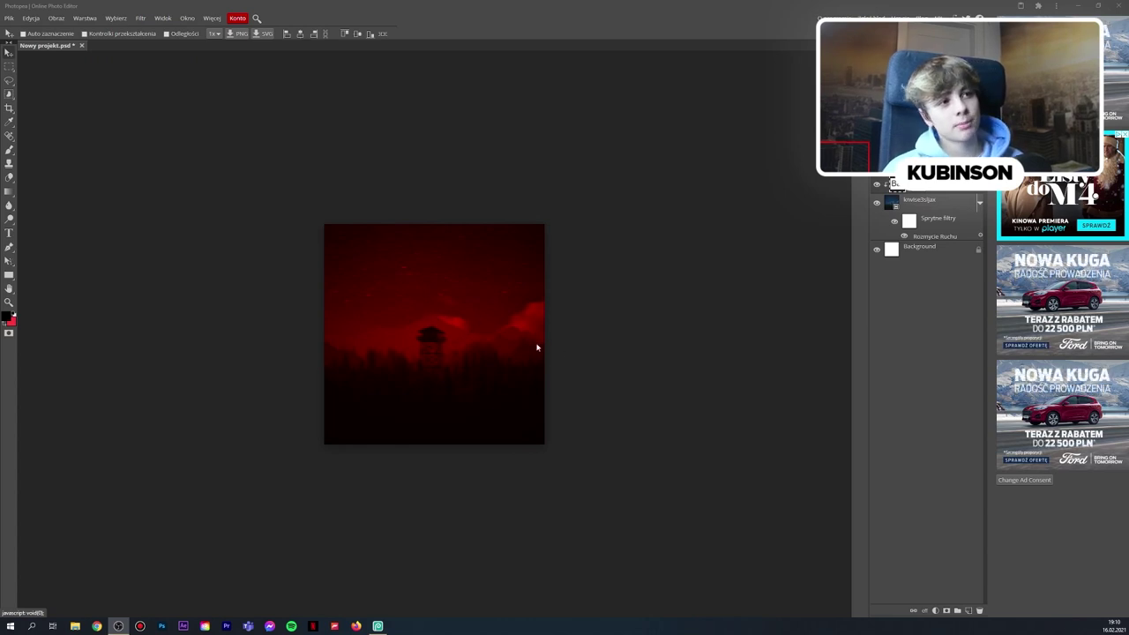
scroll(458, 330, "down", 2)
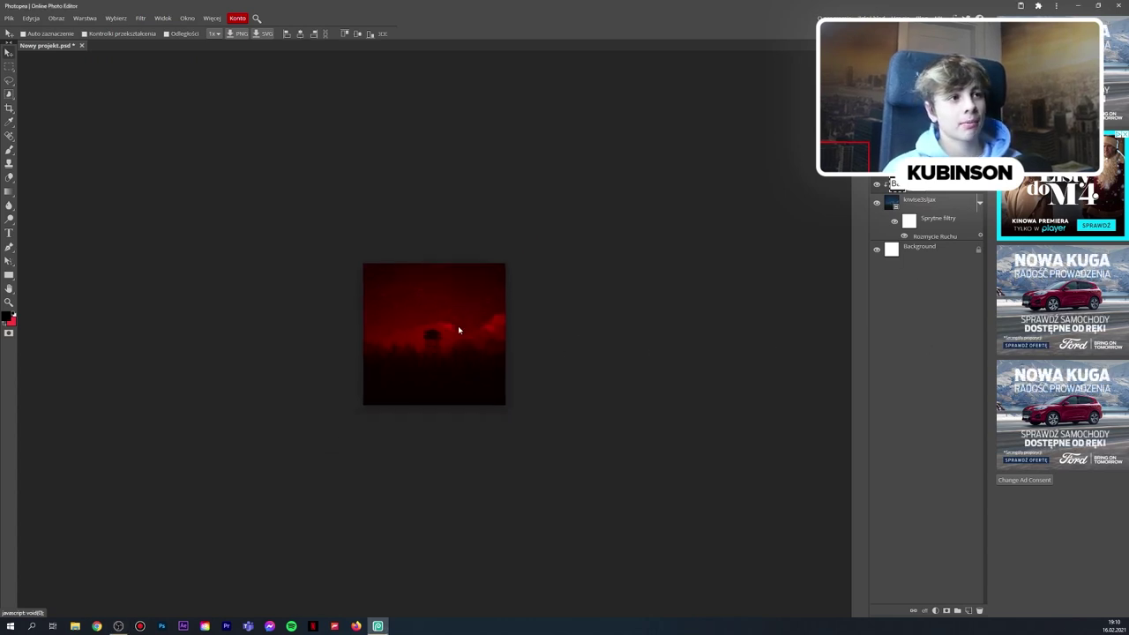
scroll(458, 330, "up", 2)
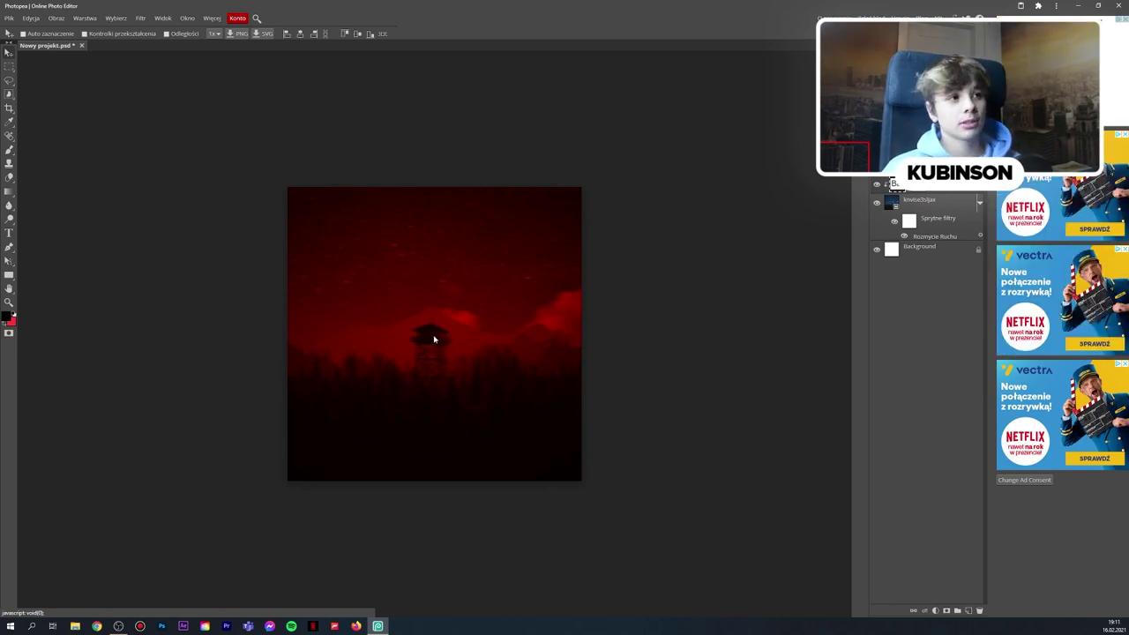
scroll(433, 339, "down", 2)
scroll(433, 339, "up", 1)
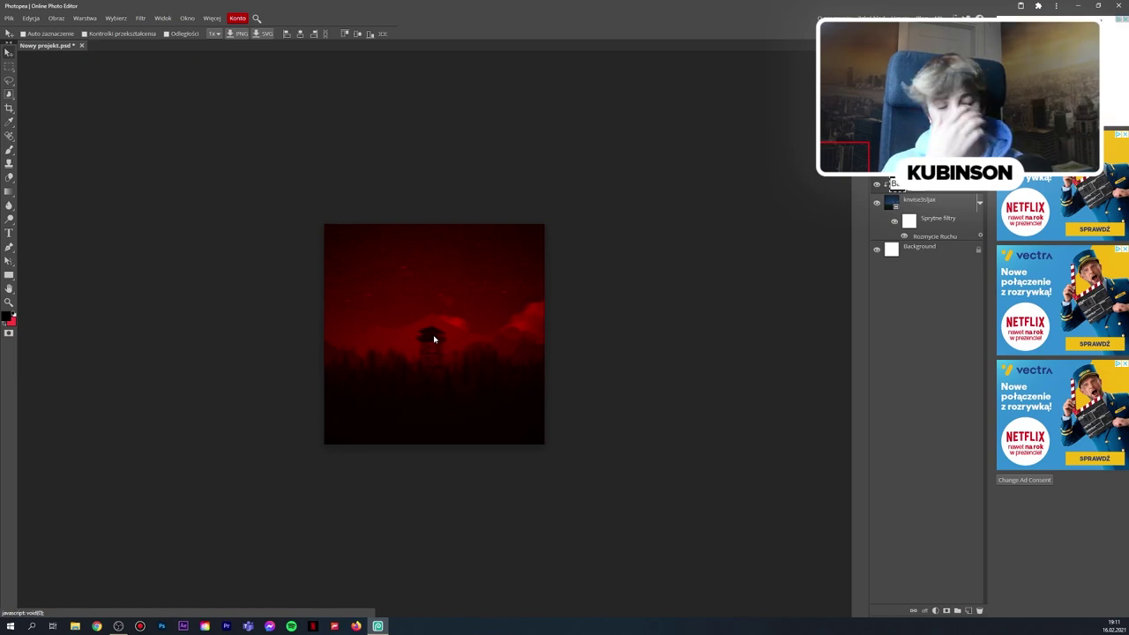
Open the LAYERSTYLEPACK PSD file from the folder of graphics packs
left_click(9, 18)
left_click(25, 45)
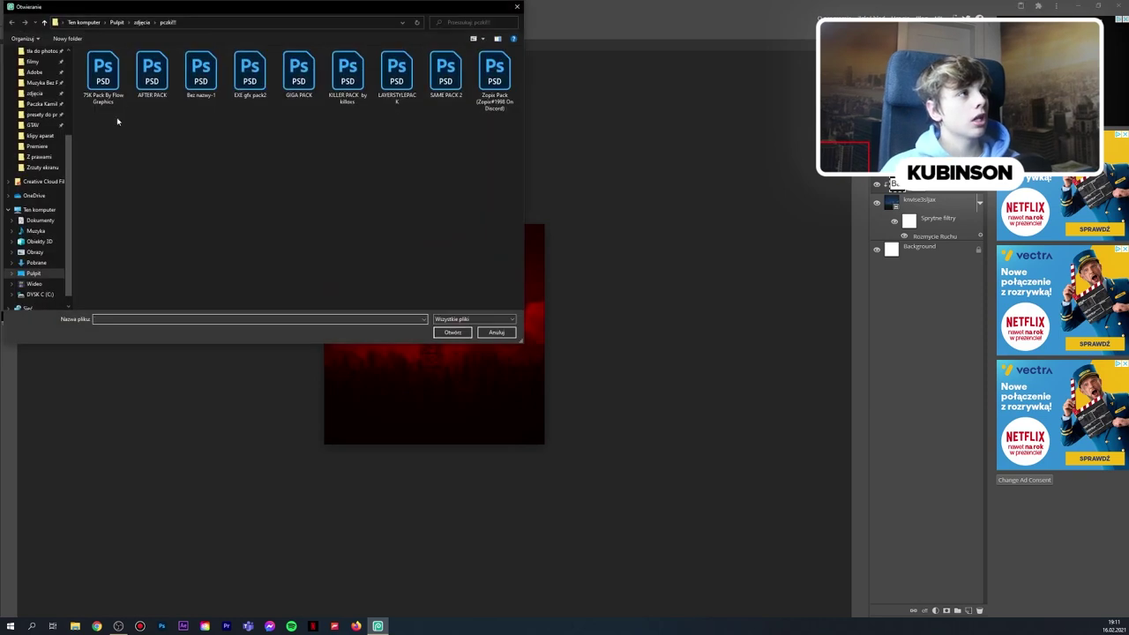
left_click_drag(157, 177, 340, 101)
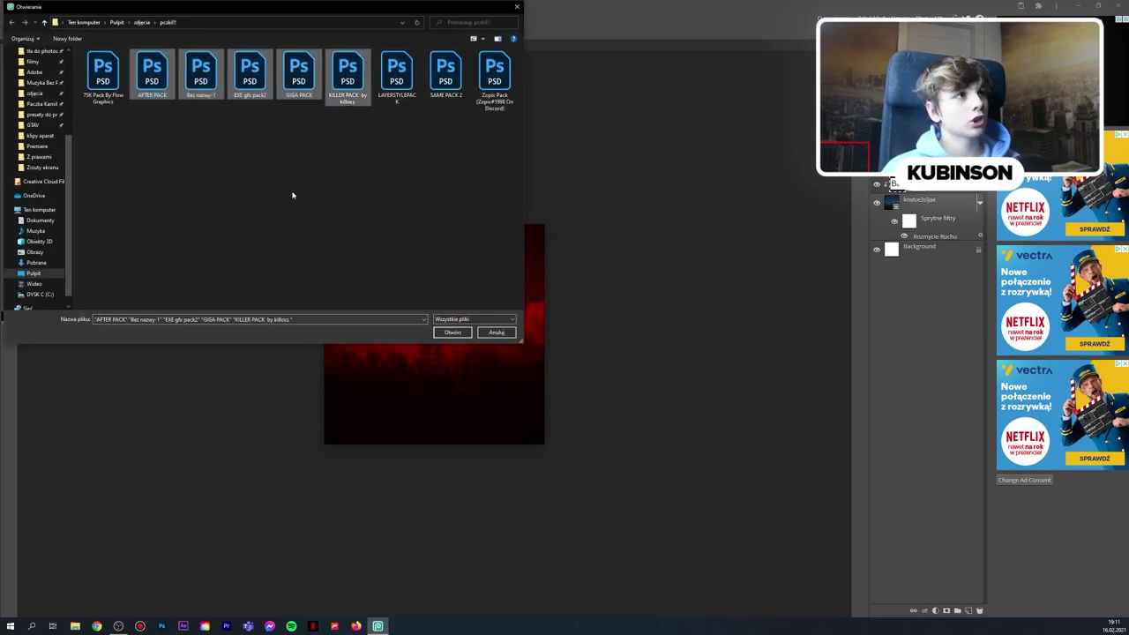
left_click(397, 83)
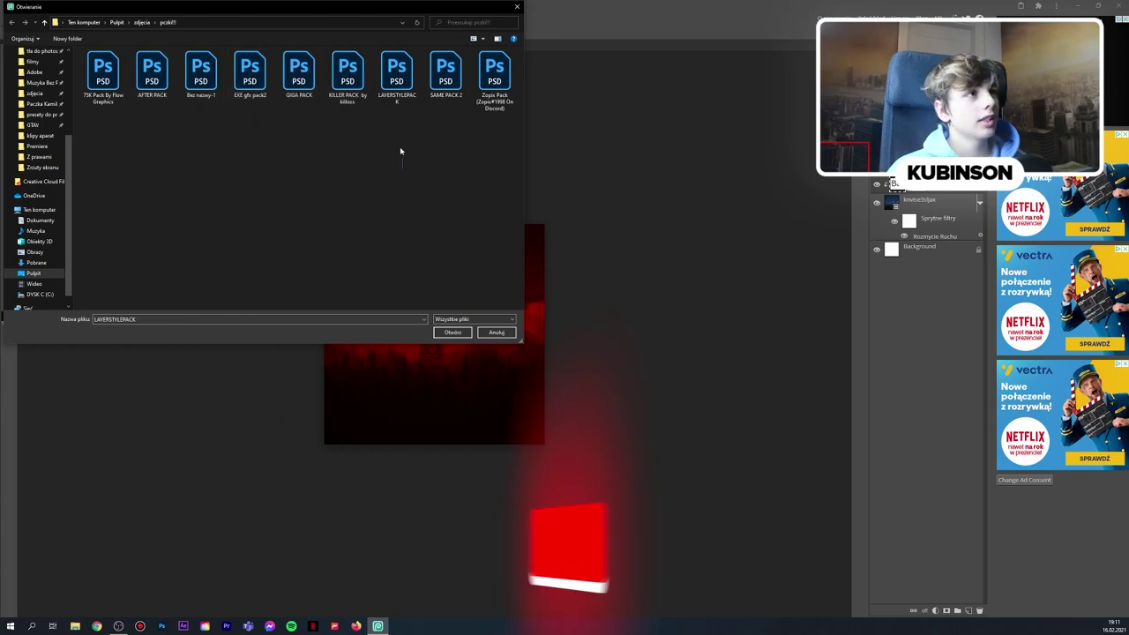
left_click_drag(415, 164, 407, 128)
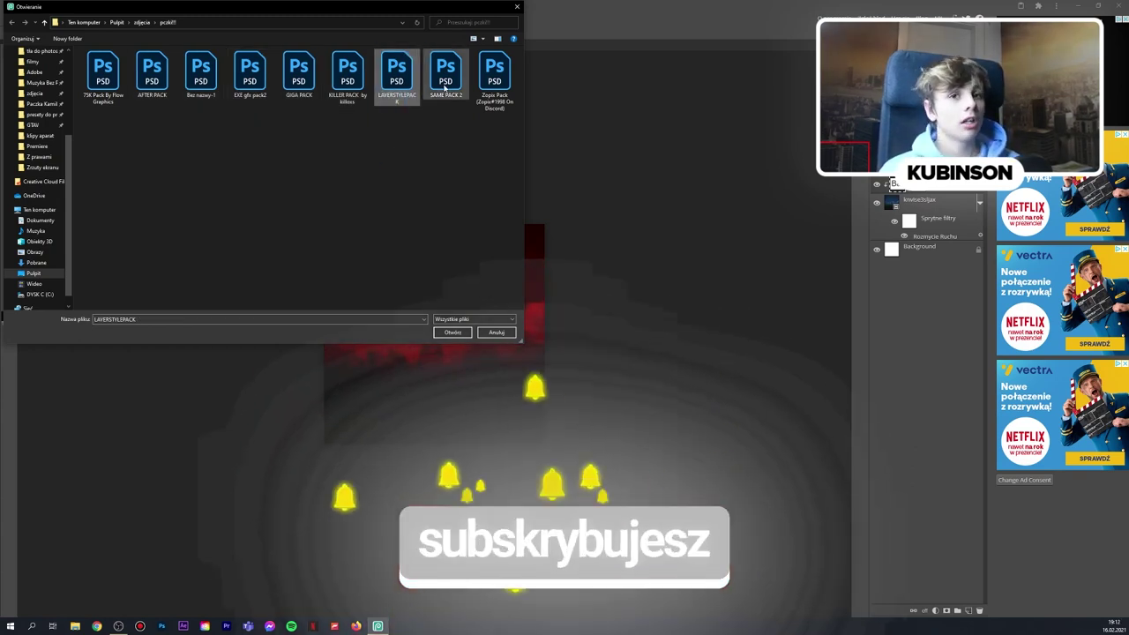
key("Return")
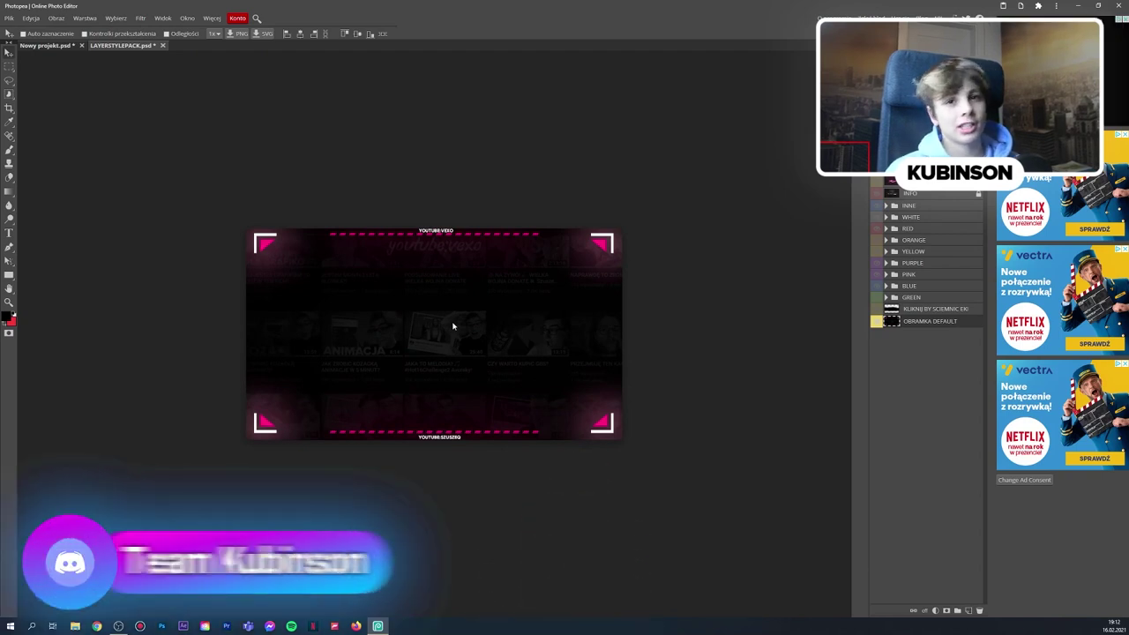
Examine the artwork of the opened layer style pack up close and as a whole
scroll(415, 340, "down", 2)
scroll(423, 342, "up", 4)
scroll(431, 340, "down", 3)
scroll(430, 344, "up", 4)
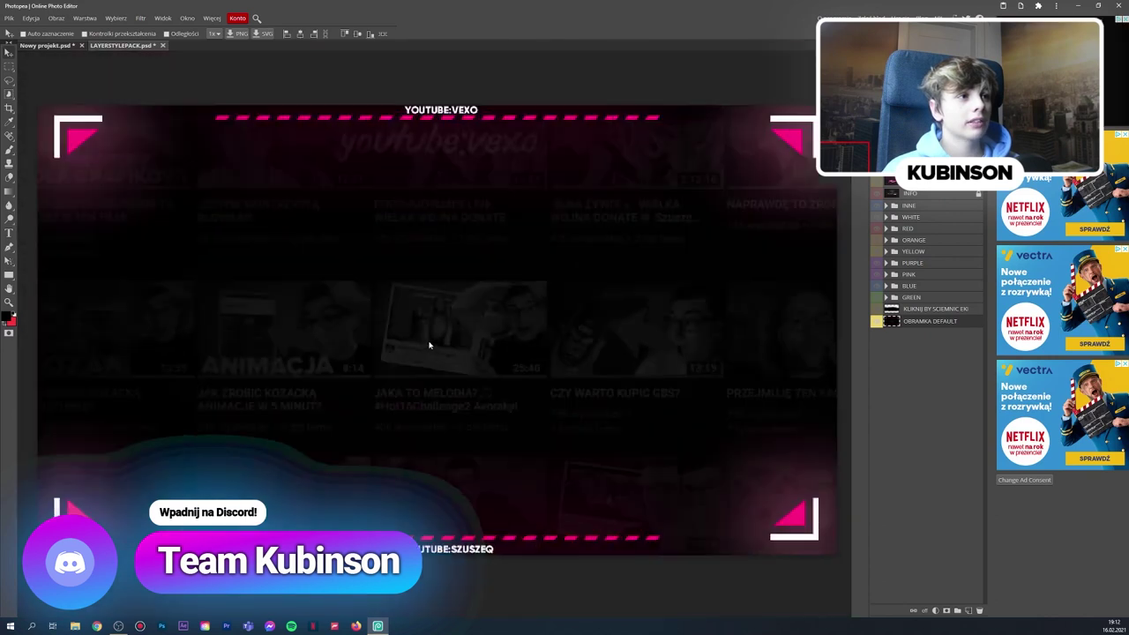
scroll(429, 344, "down", 3)
scroll(645, 274, "down", 1)
scroll(597, 277, "up", 1)
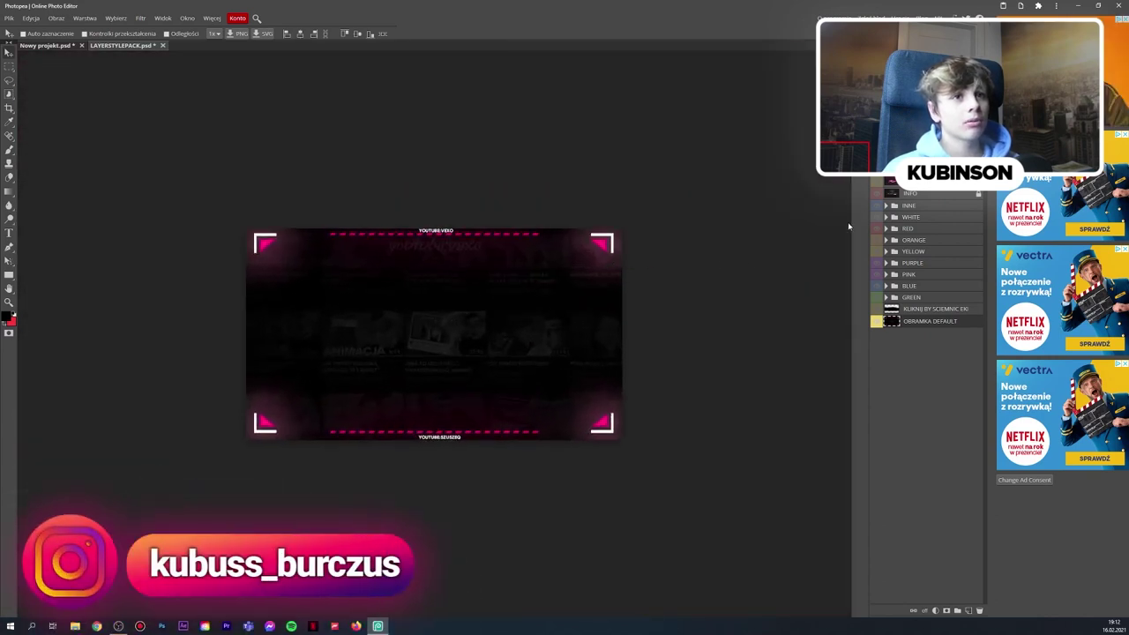
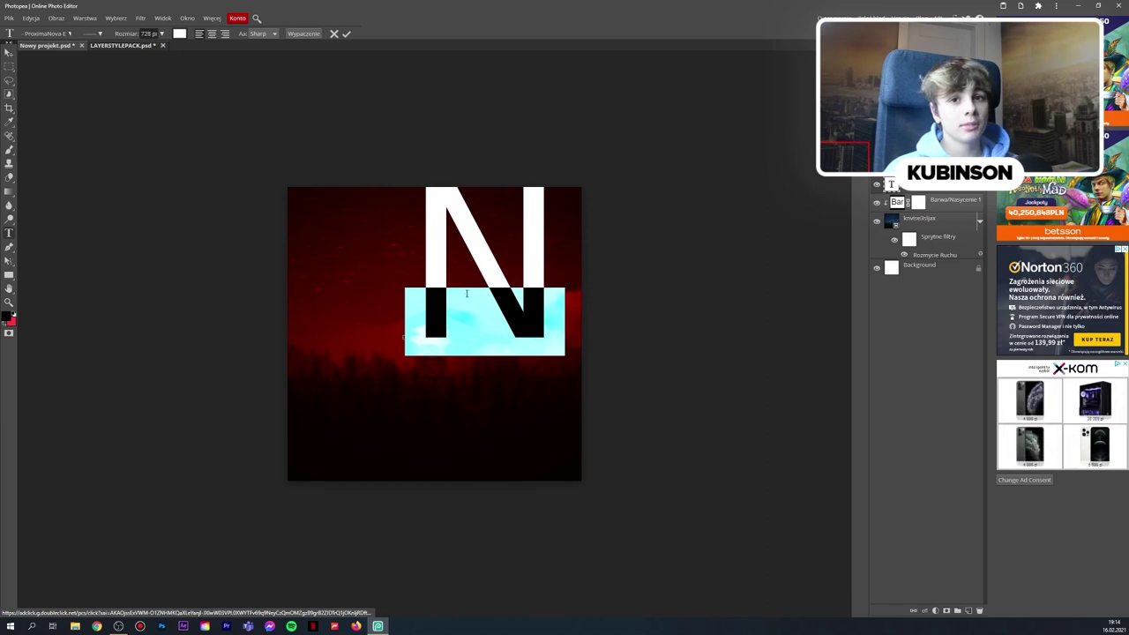
Load the proxima_ssv font archive from the CZCIONKI folder, apply Proxima Nova Extrabold to the letter N and finish the text edit
left_click(64, 34)
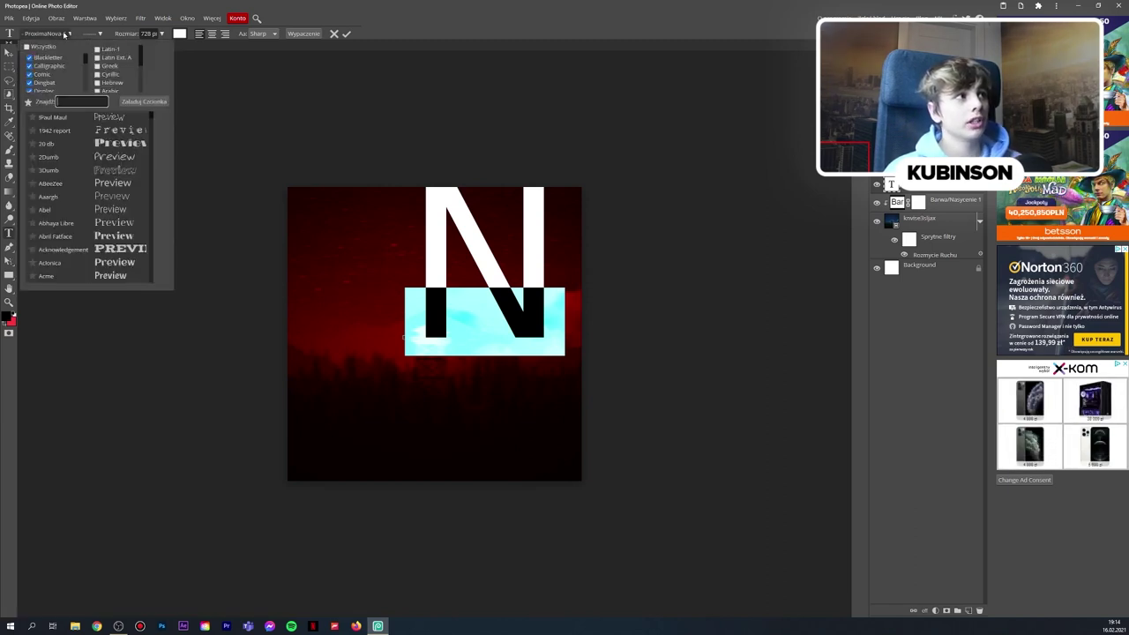
scroll(83, 207, "down", 5)
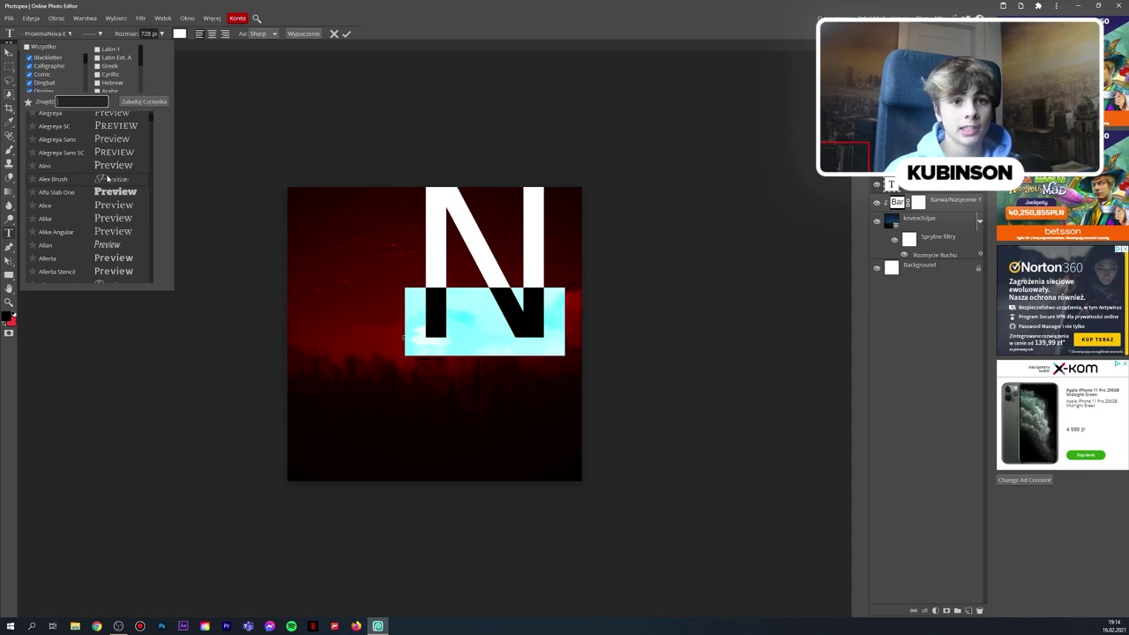
scroll(110, 192, "up", 4)
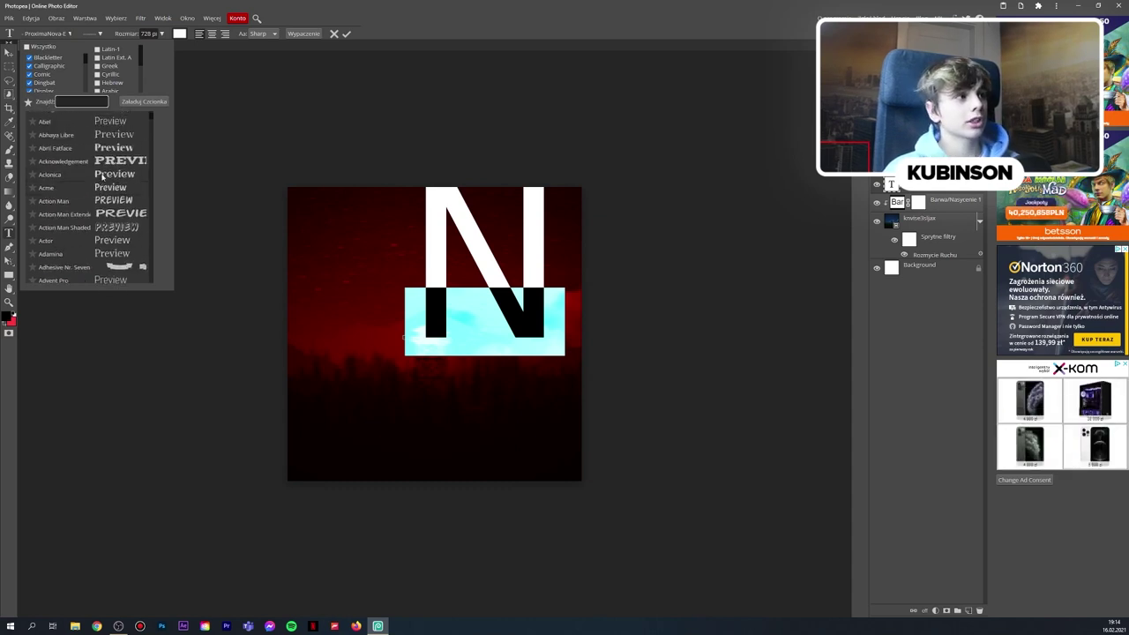
left_click(145, 102)
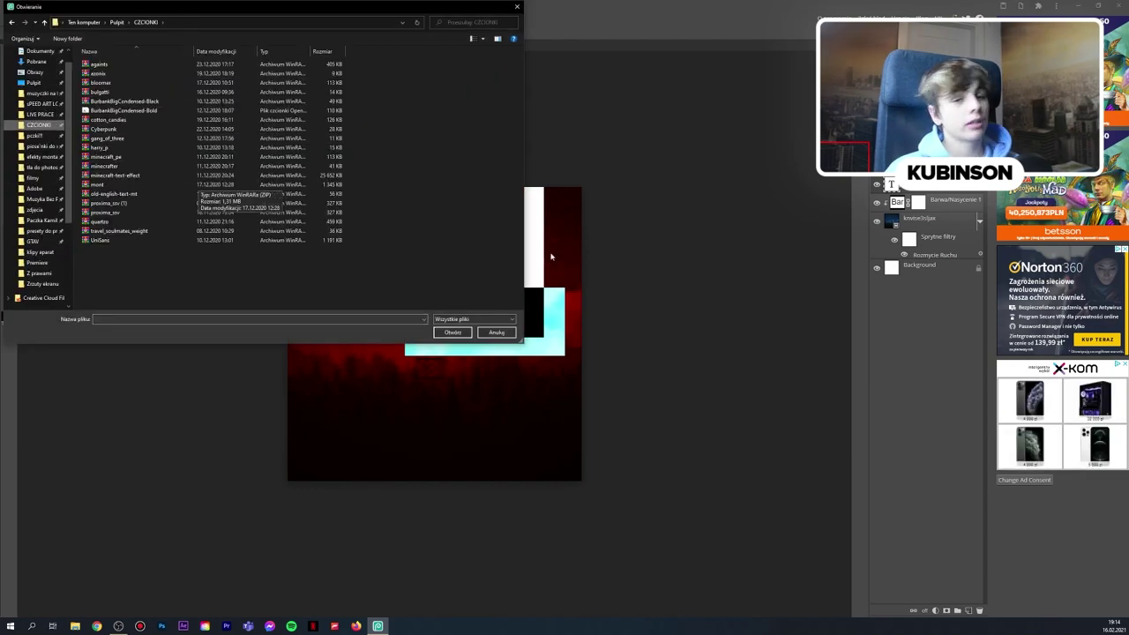
left_click_drag(271, 289, 307, 282)
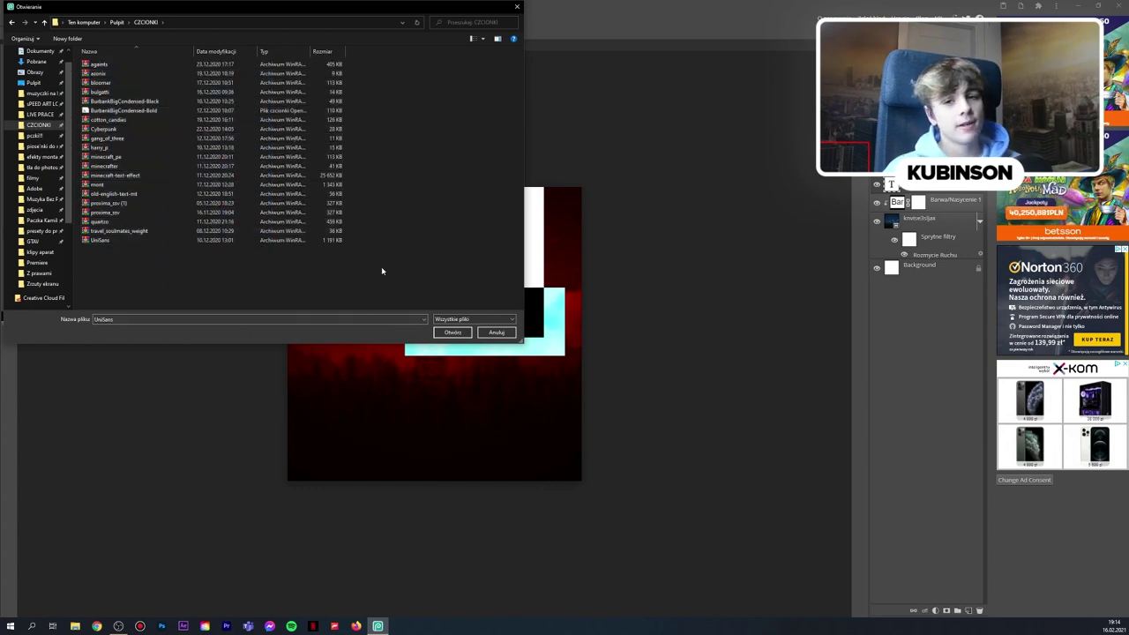
left_click_drag(324, 270, 229, 261)
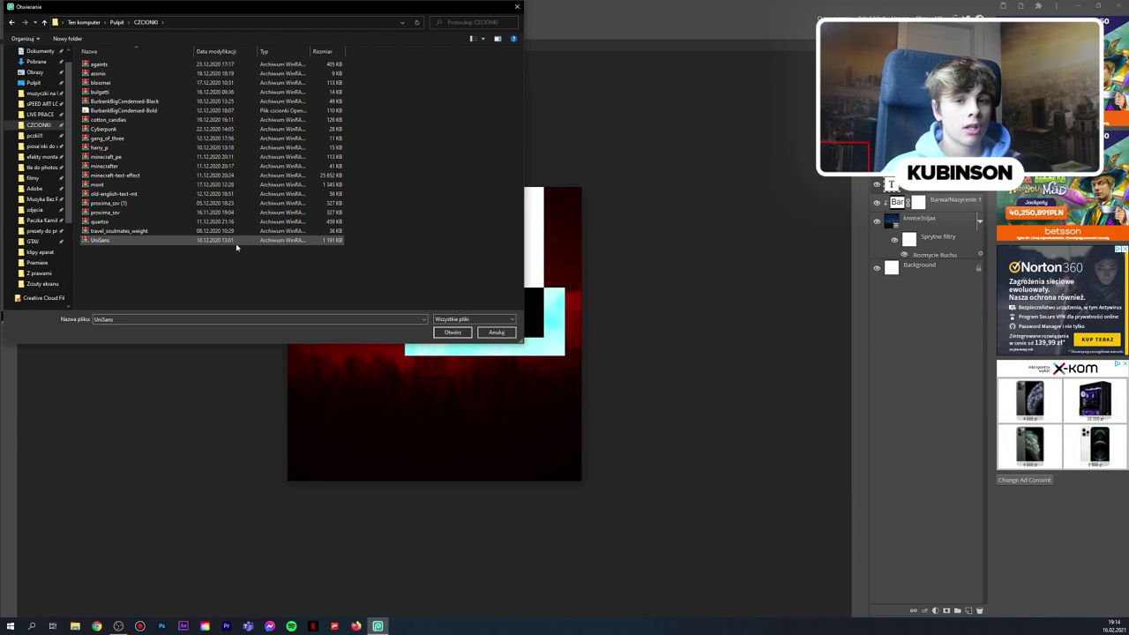
left_click_drag(319, 257, 295, 344)
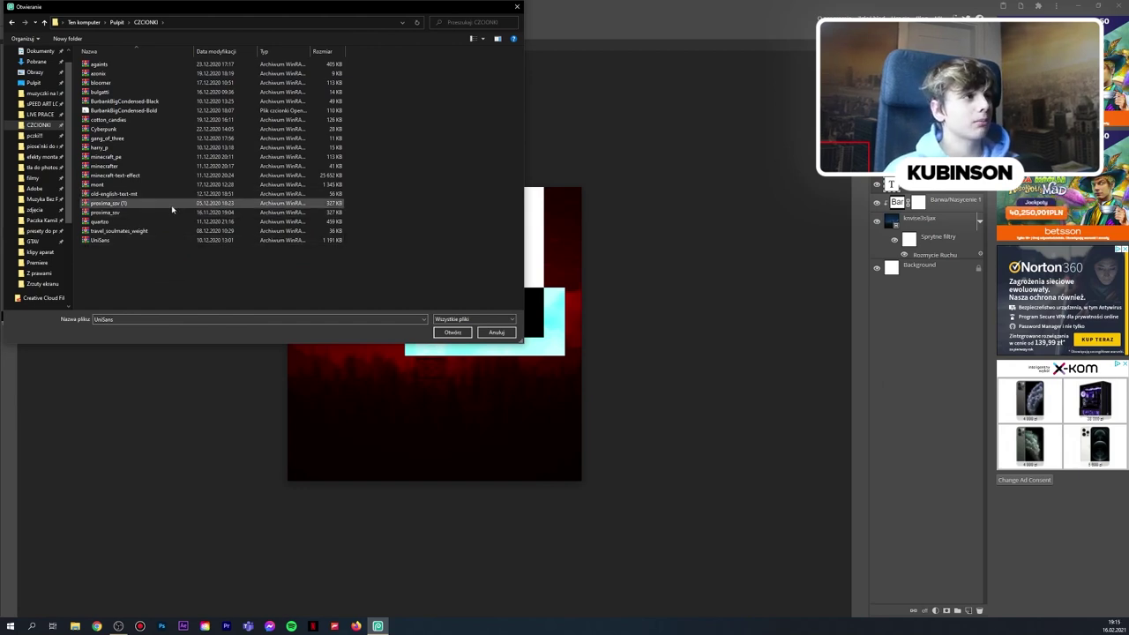
double_click(144, 215)
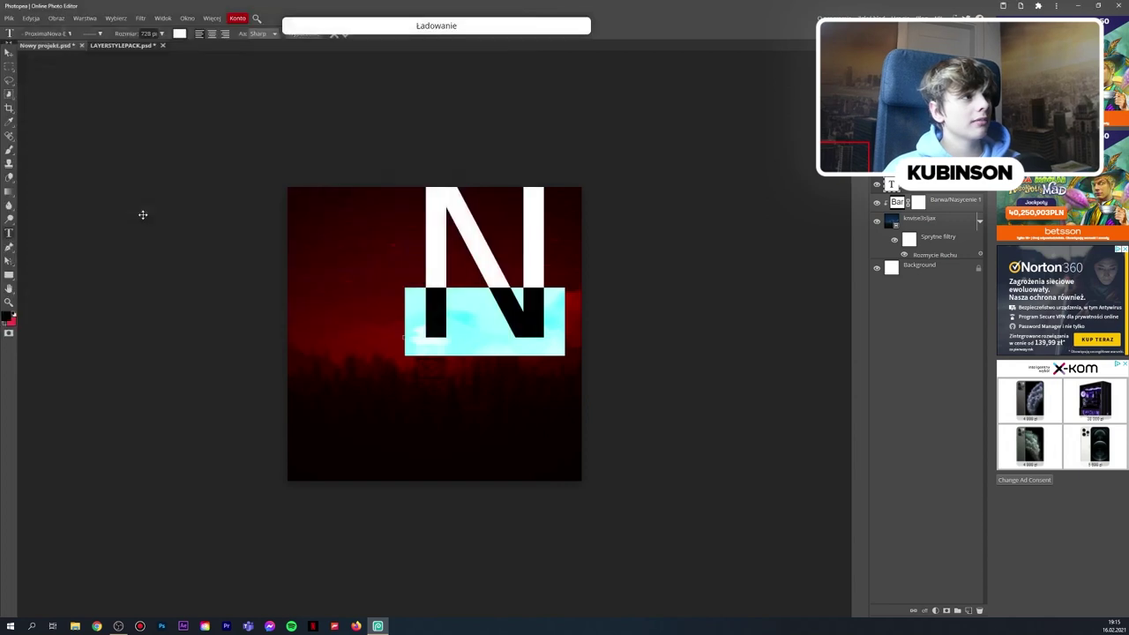
key("ctrl+plus")
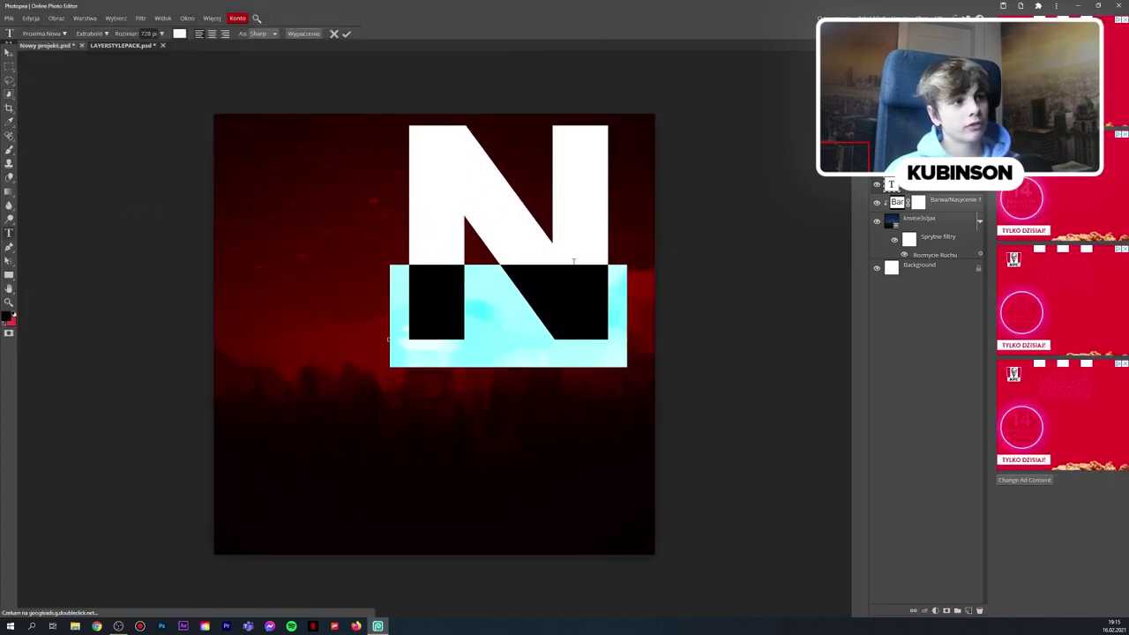
key("Escape")
Move the letter N to the canvas centre at 500, 500 px and scale it proportionally to 146.64%
key("ctrl+t")
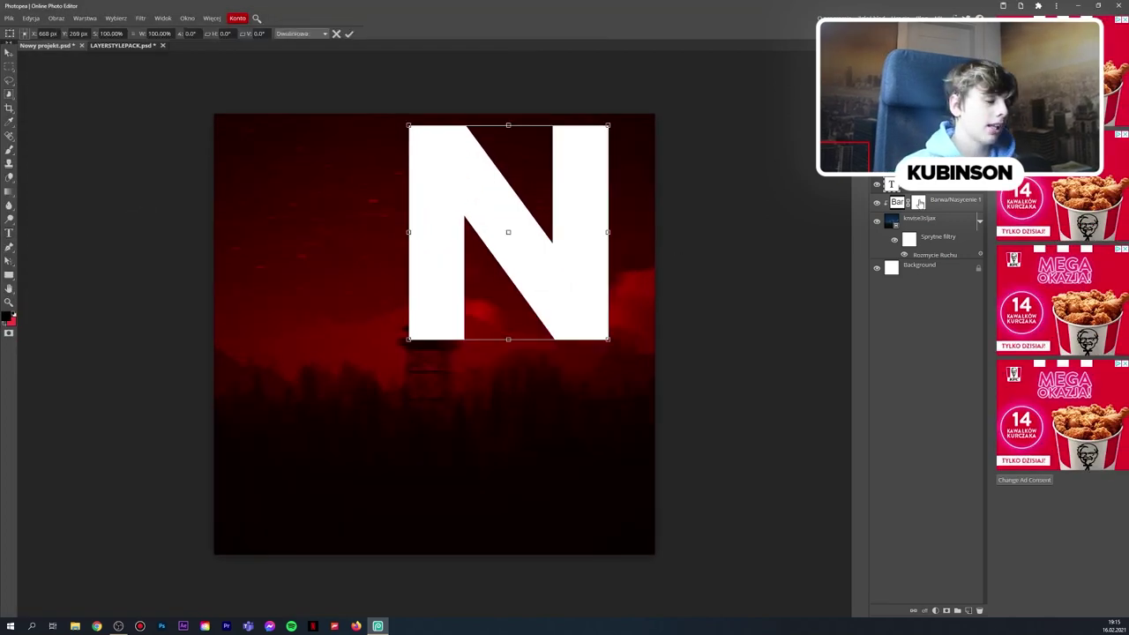
left_click_drag(510, 285, 436, 415)
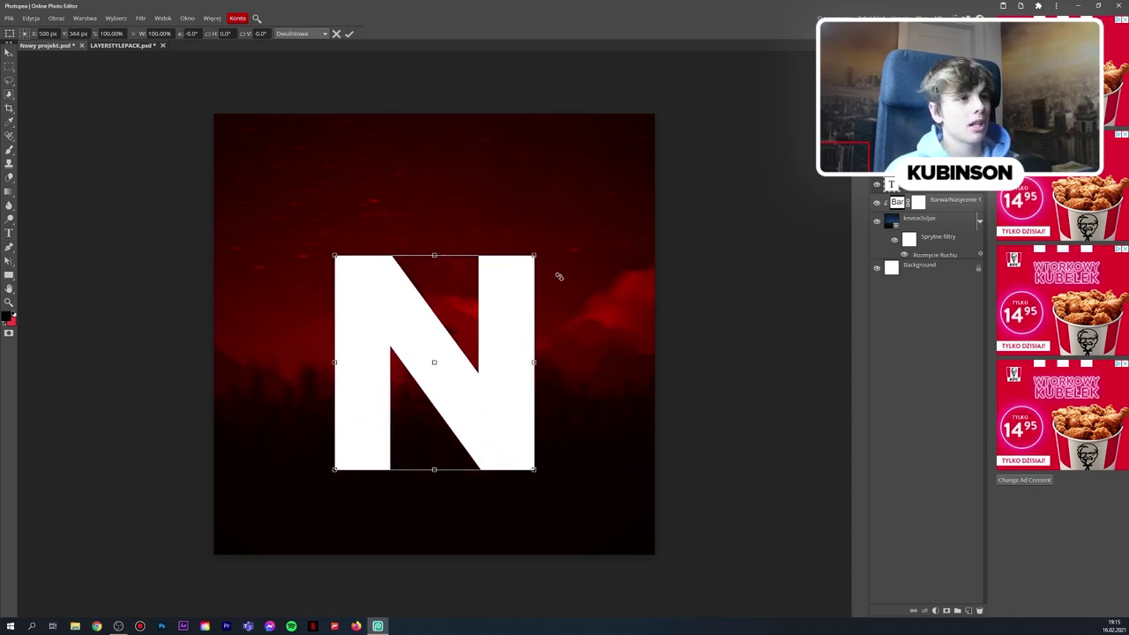
left_click_drag(530, 253, 579, 177)
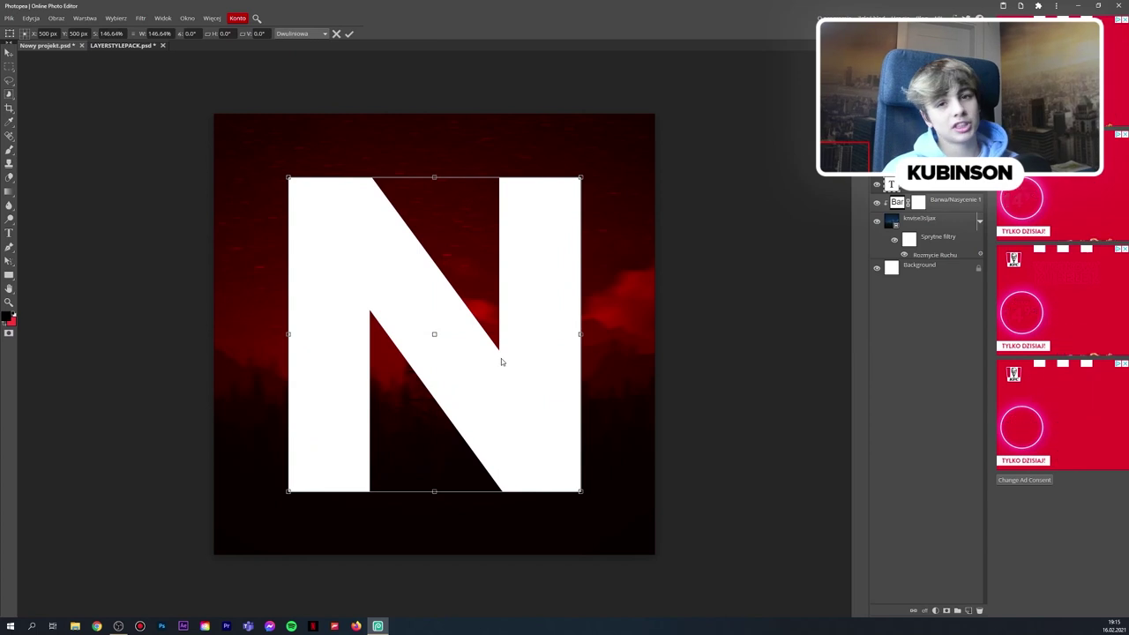
key("Return")
scroll(585, 309, "up", 3)
scroll(635, 282, "down", 3)
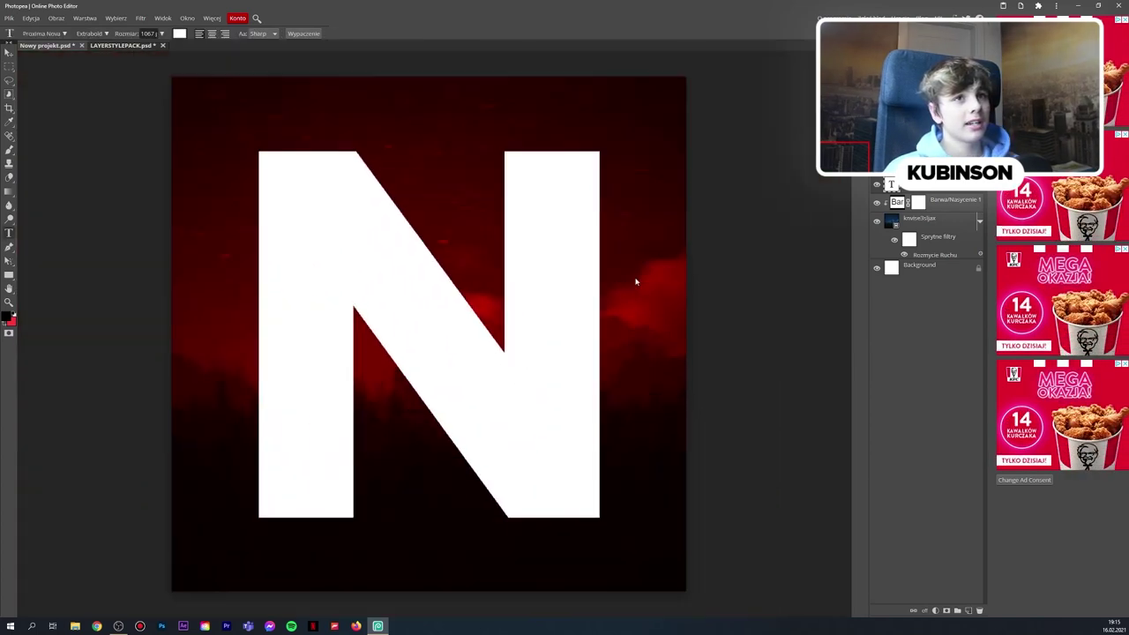
Paste the copied purple layer style onto the N text layer and check the glowing letter
right_click(935, 187)
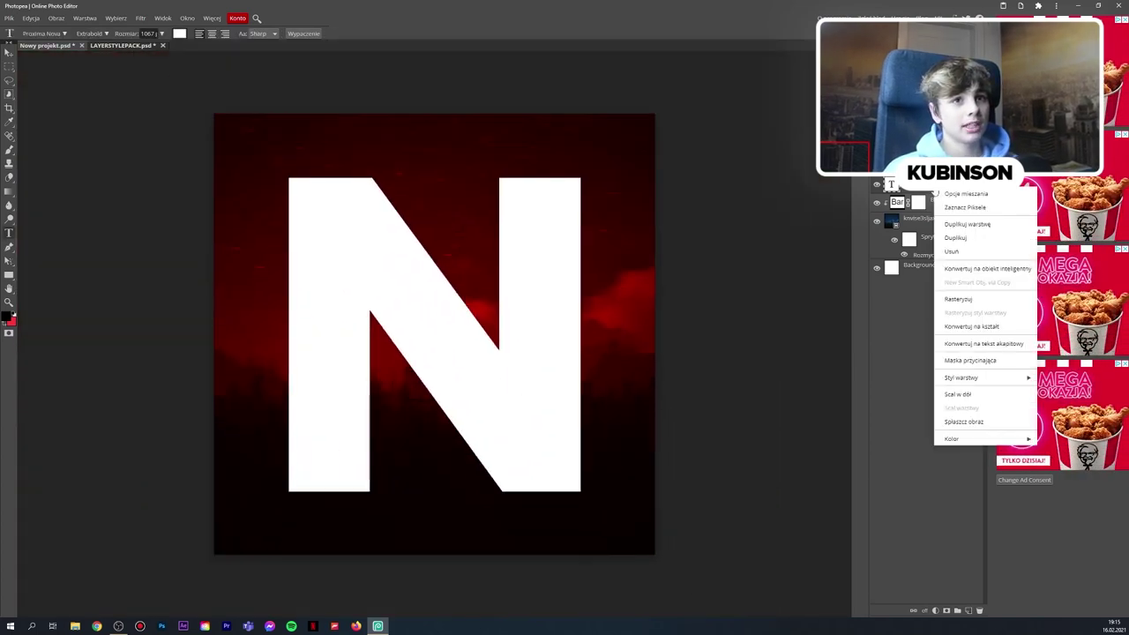
mouse_move(1023, 378)
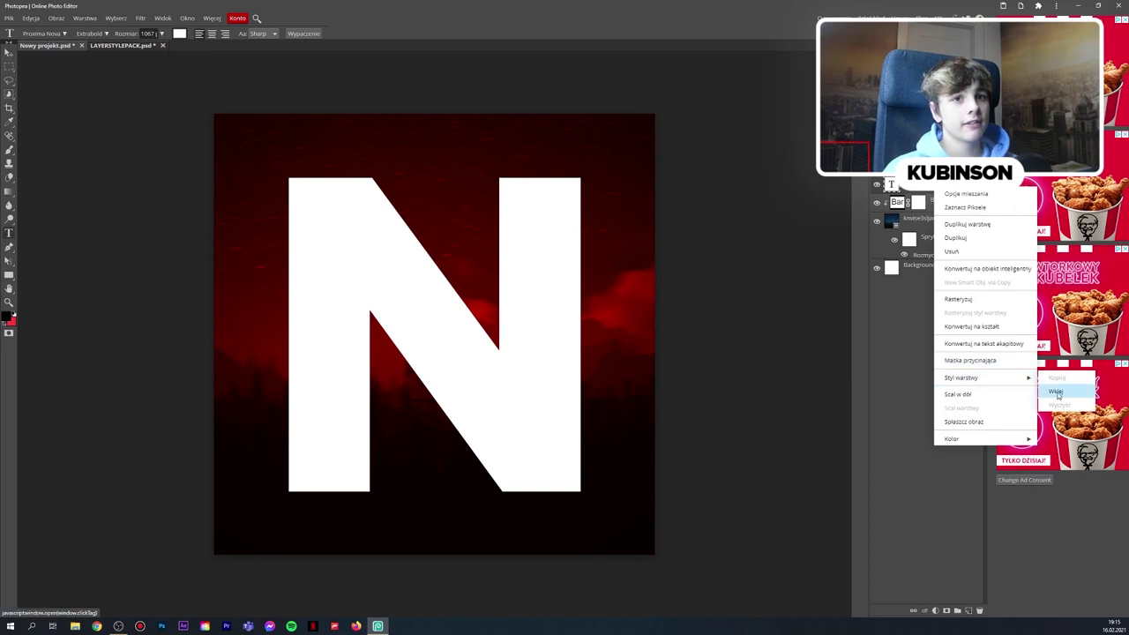
left_click(1039, 399)
scroll(550, 353, "down", 5)
scroll(466, 313, "up", 5)
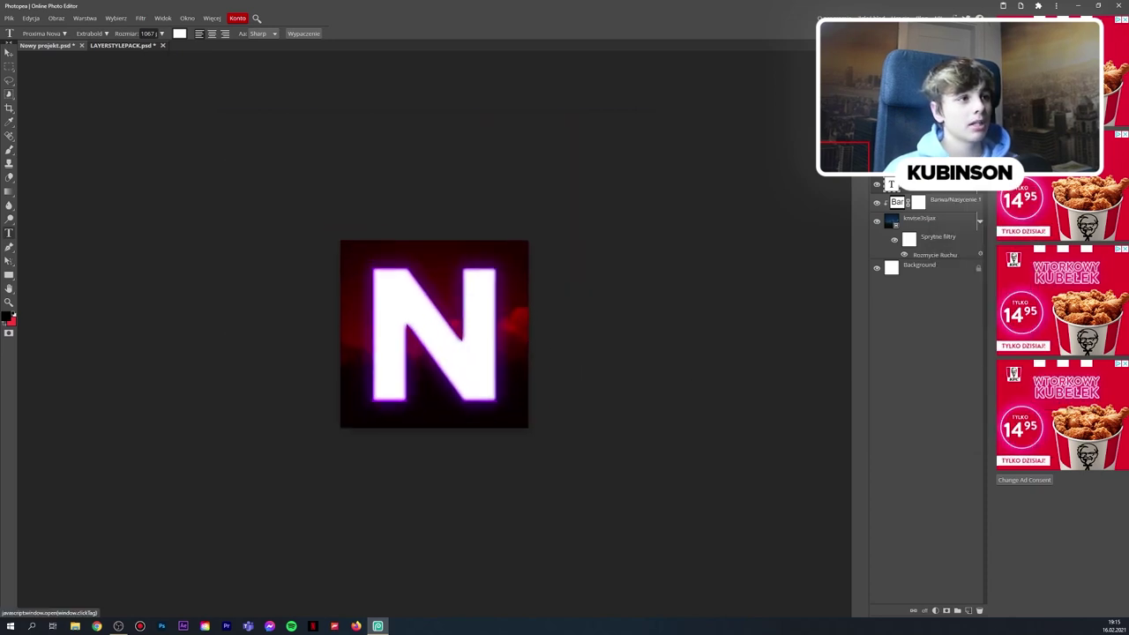
scroll(493, 338, "up", 2)
scroll(493, 339, "down", 1)
Compare the styled N with the purple TYPE samples in the LAYERSTYLEPACK document
left_click(122, 45)
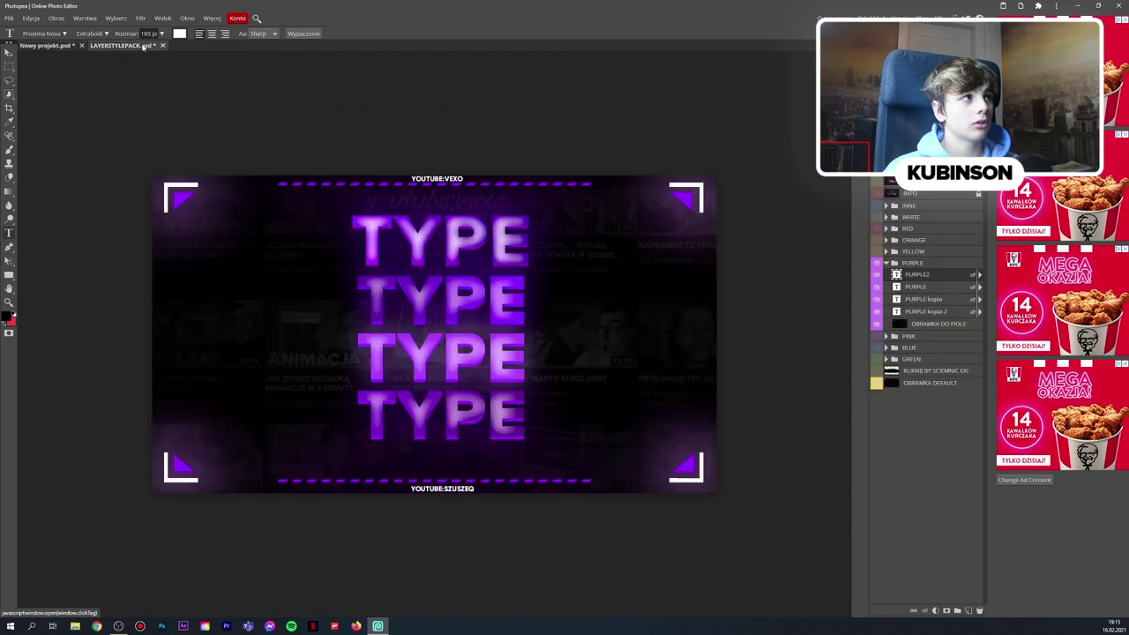
left_click(57, 46)
scroll(487, 280, "down", 3)
scroll(423, 256, "up", 3)
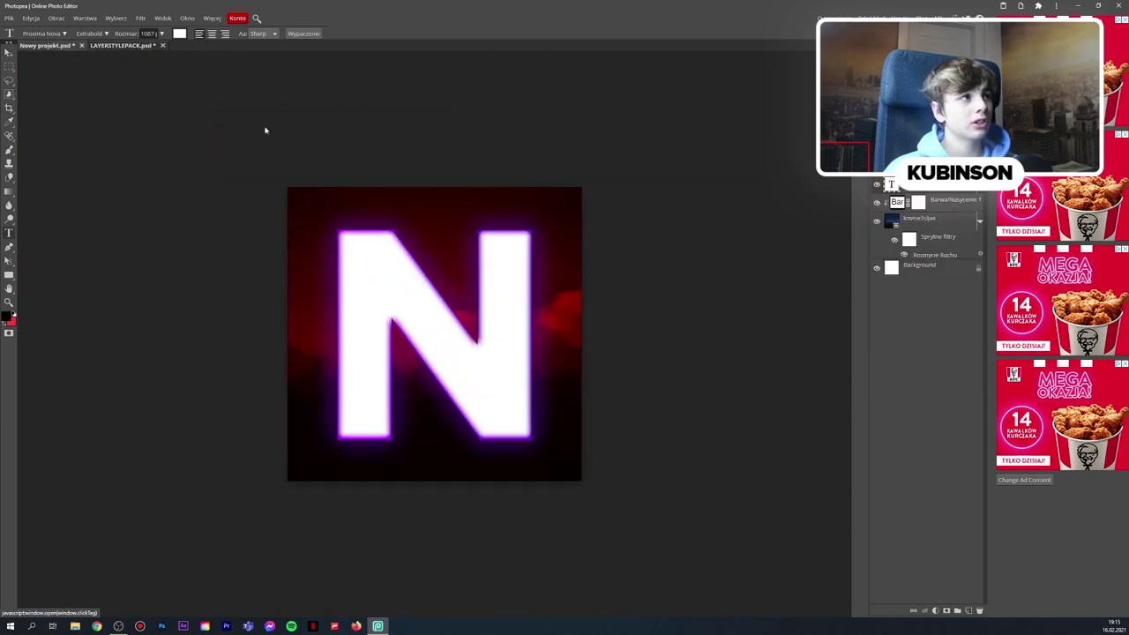
left_click(124, 45)
left_click(49, 45)
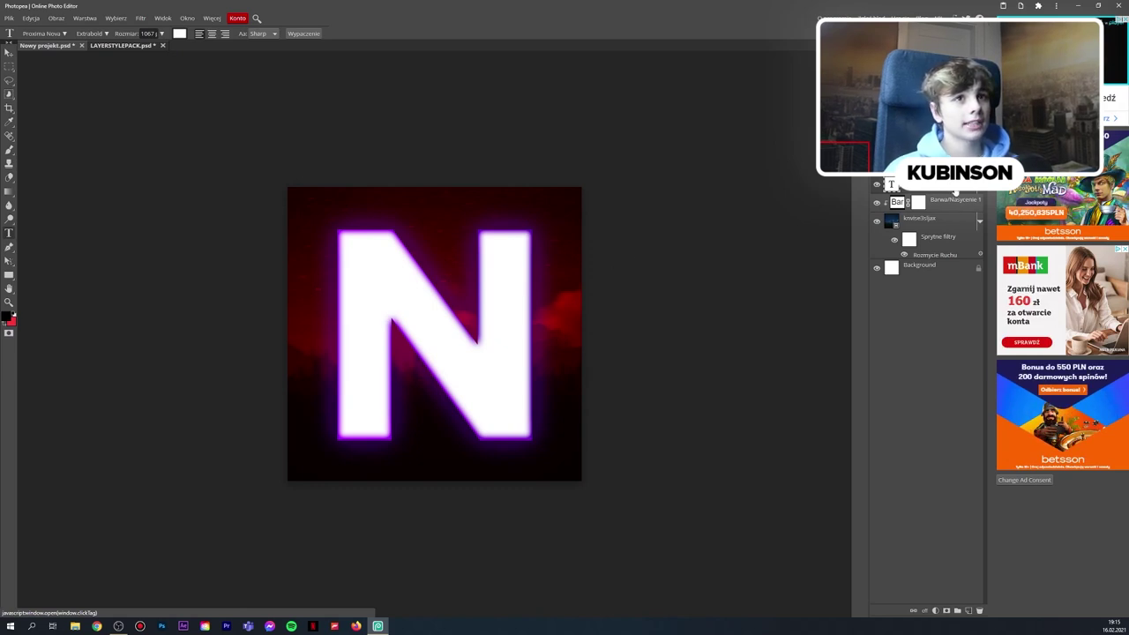
Set the inner glow in the N text layer's style to 100% opacity and 130 px size
double_click(956, 191)
right_click(954, 190)
left_click(927, 204)
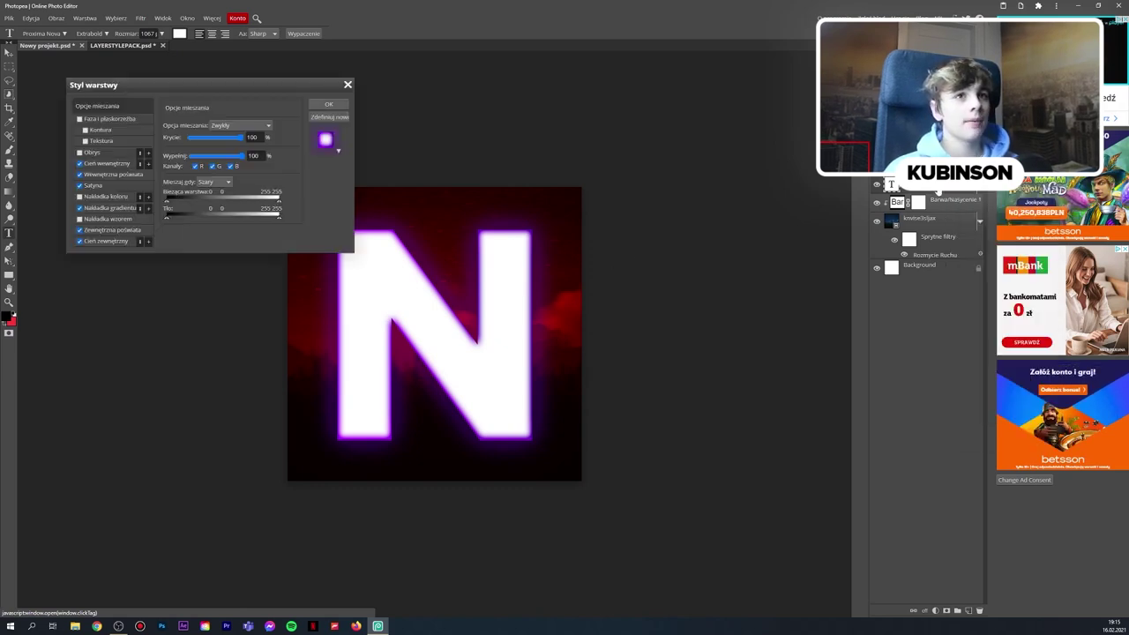
left_click(112, 175)
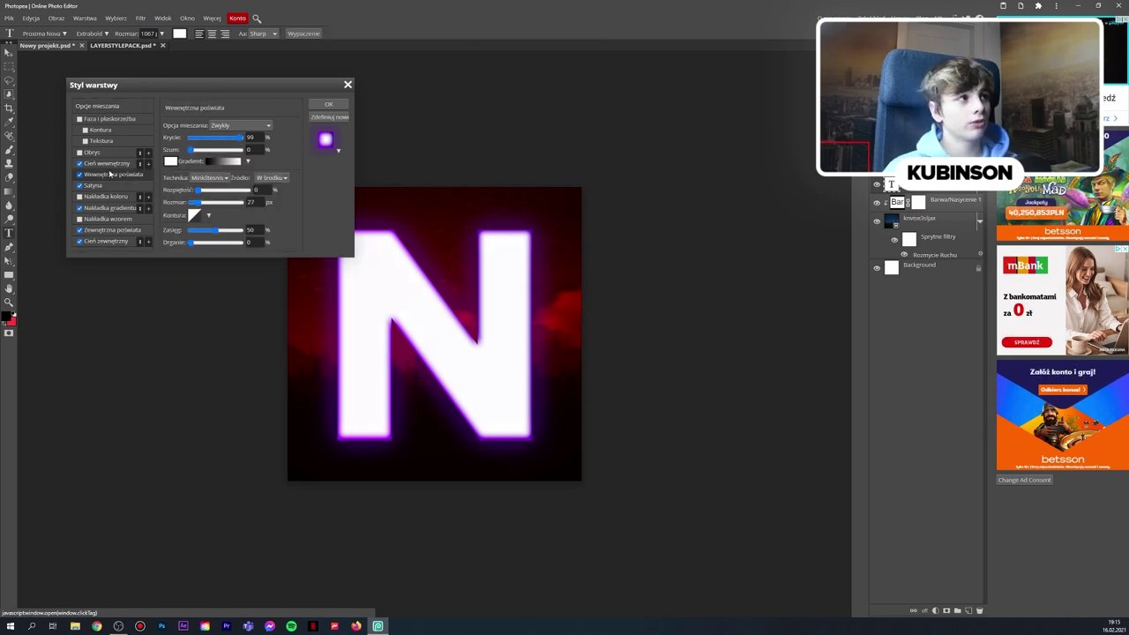
left_click_drag(241, 138, 253, 141)
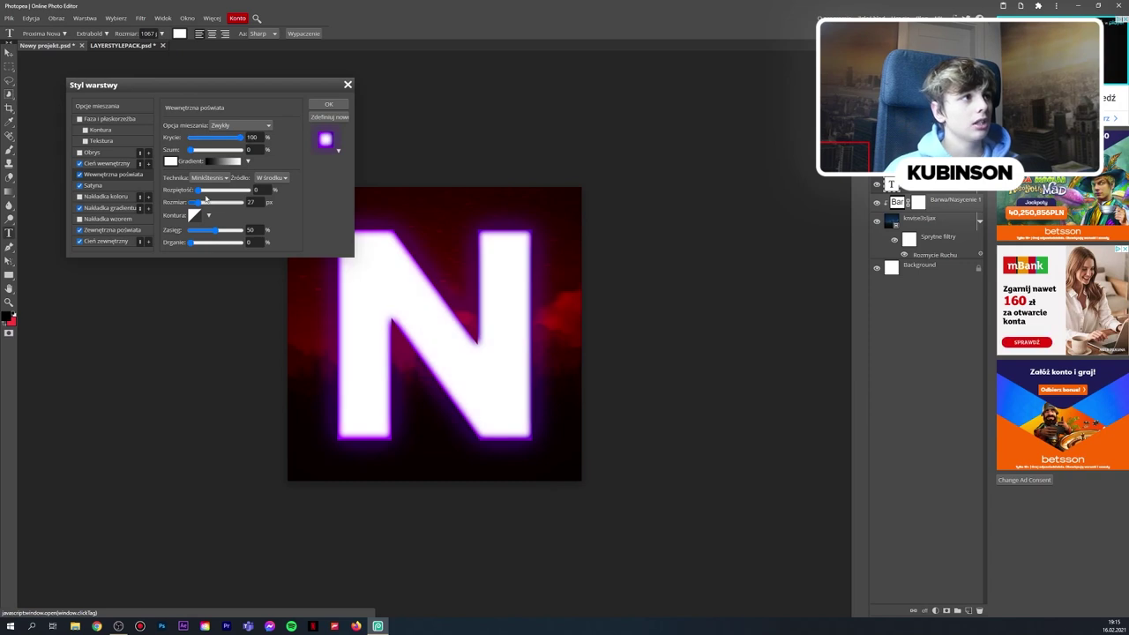
left_click_drag(200, 203, 209, 204)
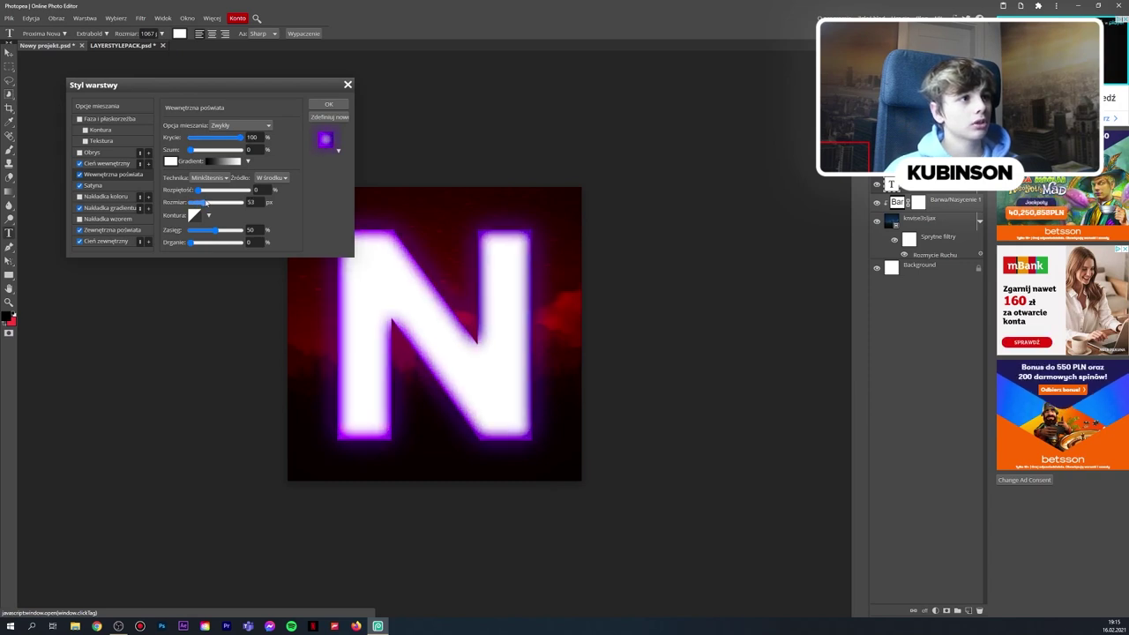
left_click_drag(208, 203, 223, 209)
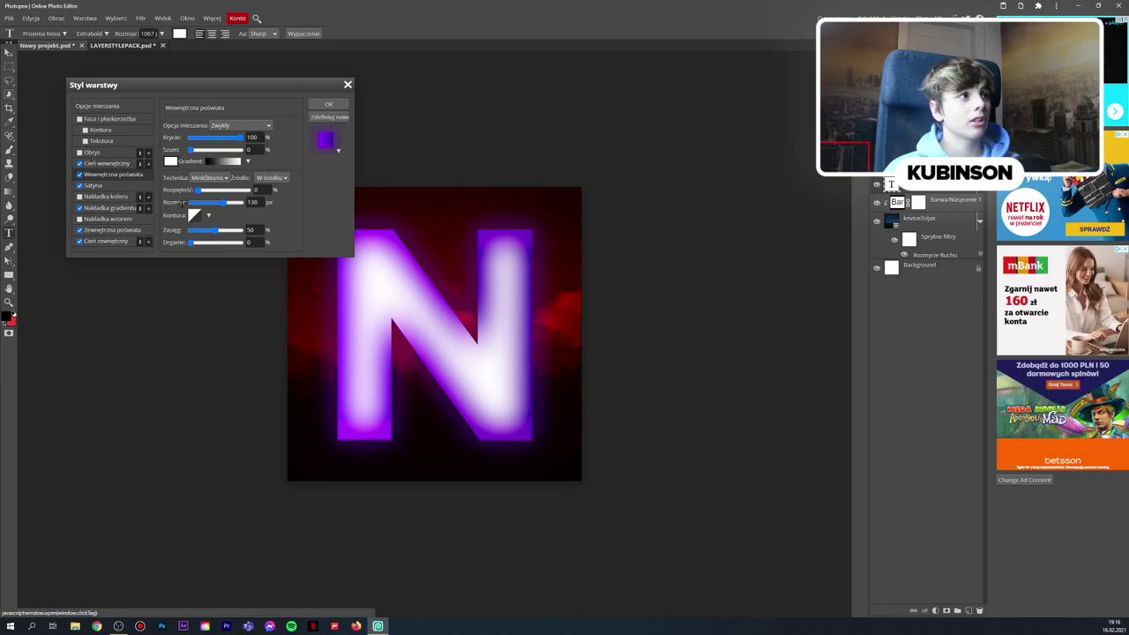
Set the N's inner glow to 171 px size and 91% opacity
left_click_drag(225, 203, 230, 206)
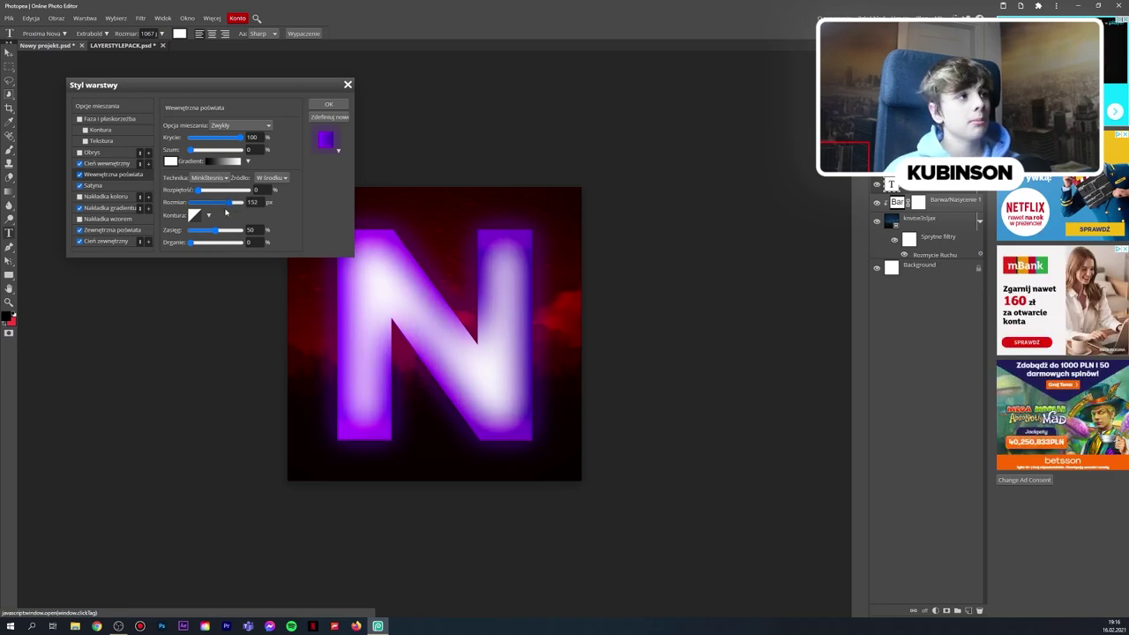
left_click_drag(234, 203, 236, 202)
left_click_drag(237, 141, 238, 139)
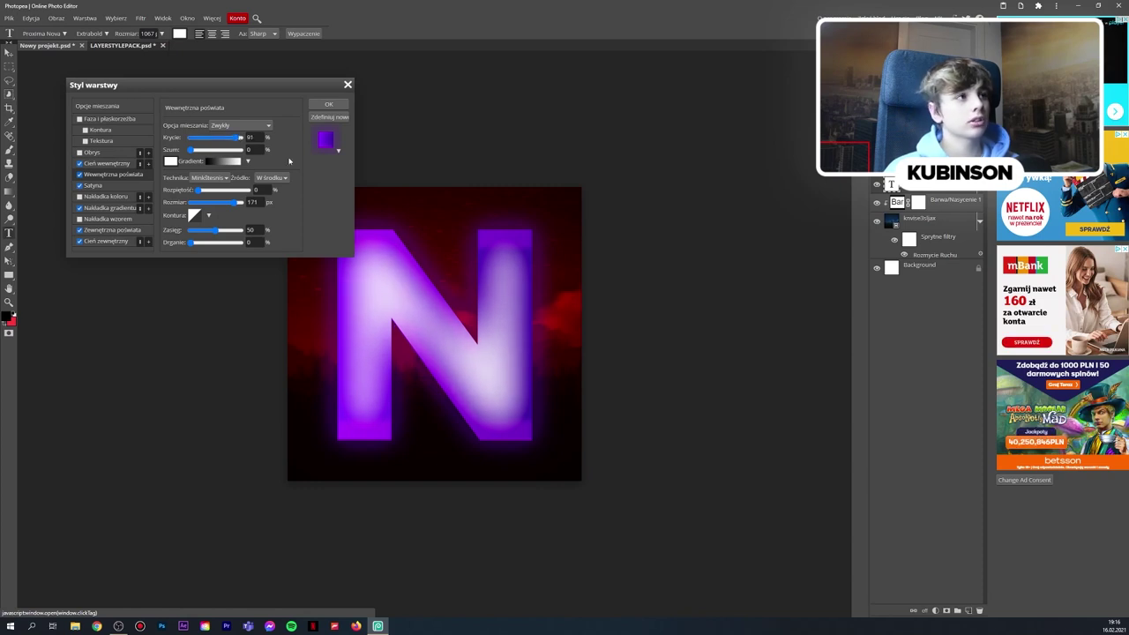
Set the N's drop shadow distance to 14 px and apply the layer style
left_click(106, 241)
left_click_drag(202, 169, 198, 167)
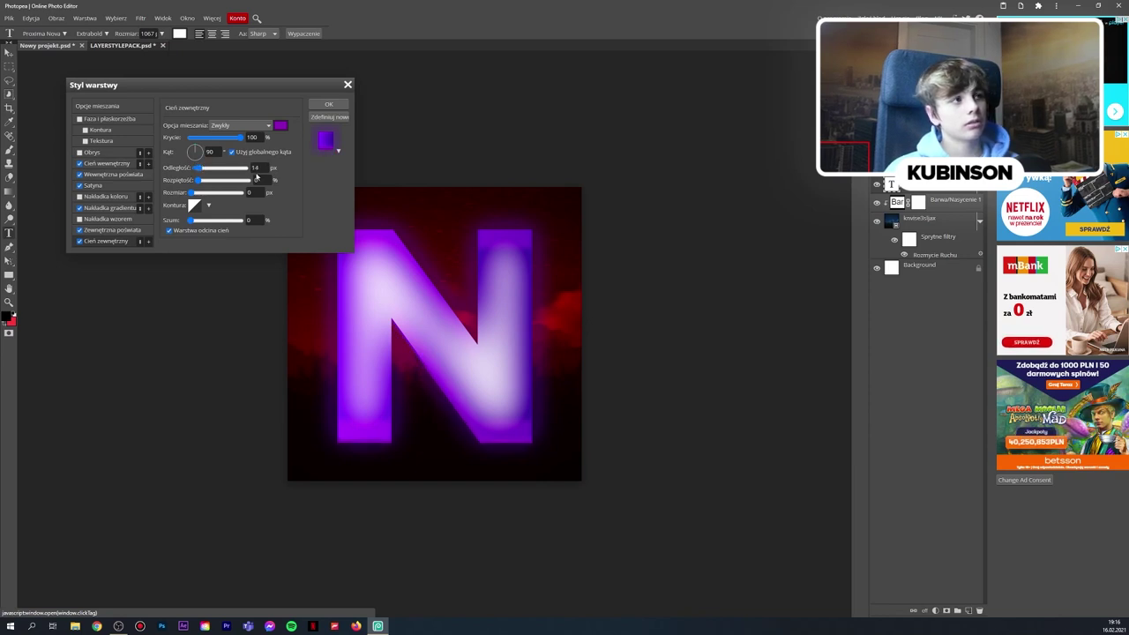
left_click(327, 104)
scroll(434, 334, "down", 5)
scroll(434, 334, "up", 5)
scroll(435, 333, "down", 4)
scroll(433, 369, "up", 2)
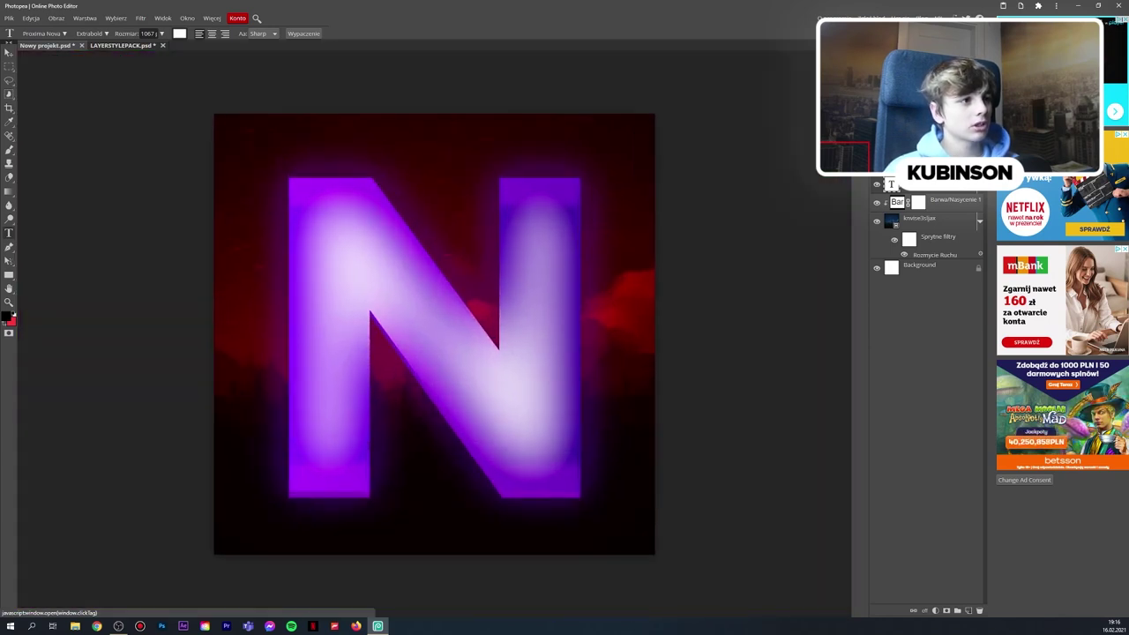
scroll(370, 444, "down", 1)
scroll(371, 444, "up", 1)
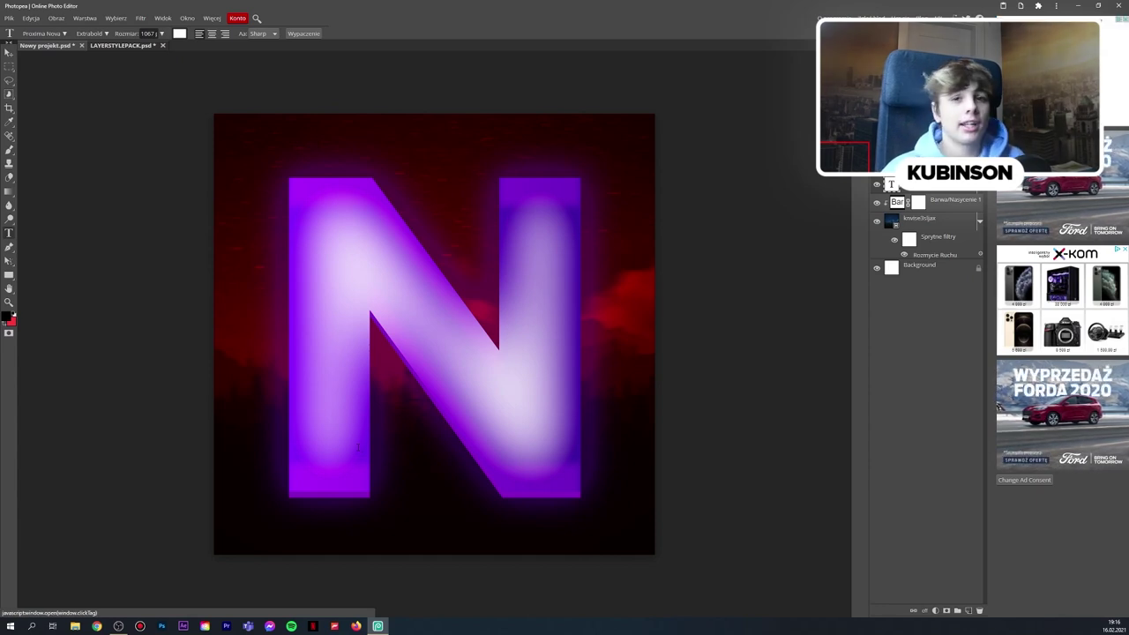
Rasterize the N text layer while keeping its layer style, leaving no extra text layer behind
right_click(930, 192)
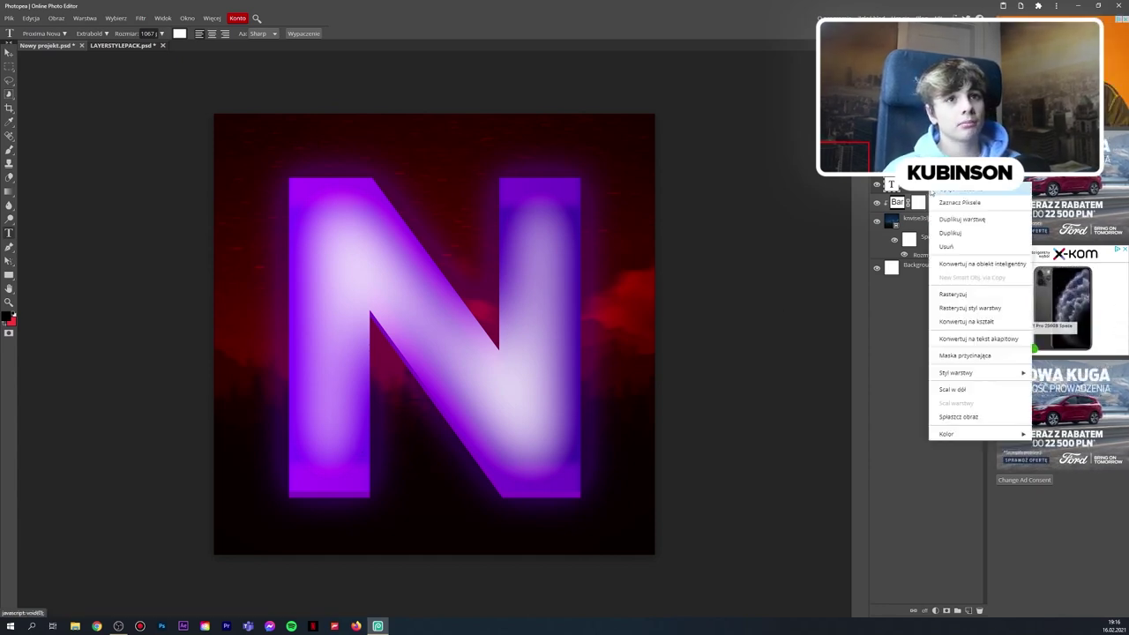
left_click(975, 303)
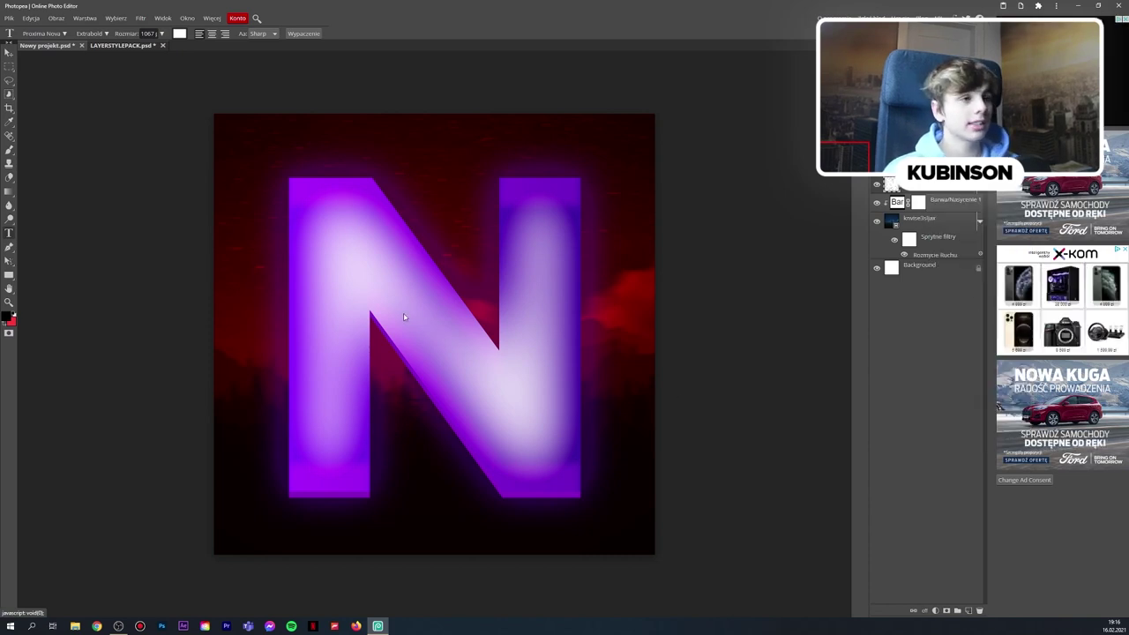
scroll(404, 317, "down", 3)
scroll(441, 318, "up", 5)
scroll(479, 345, "down", 5)
scroll(507, 370, "up", 2)
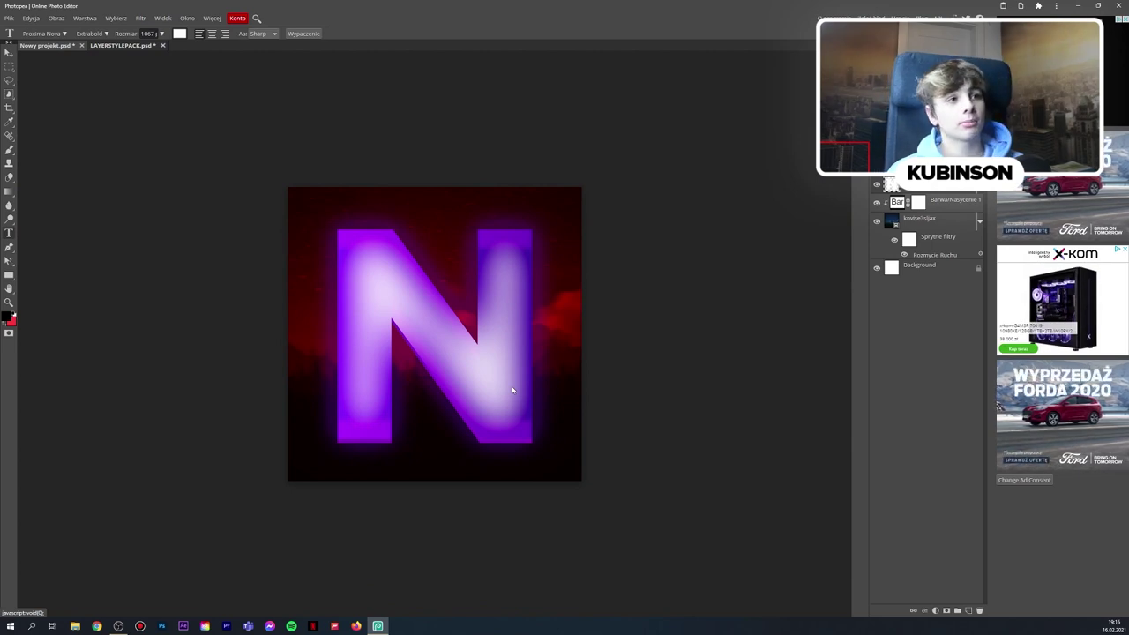
left_click(518, 389)
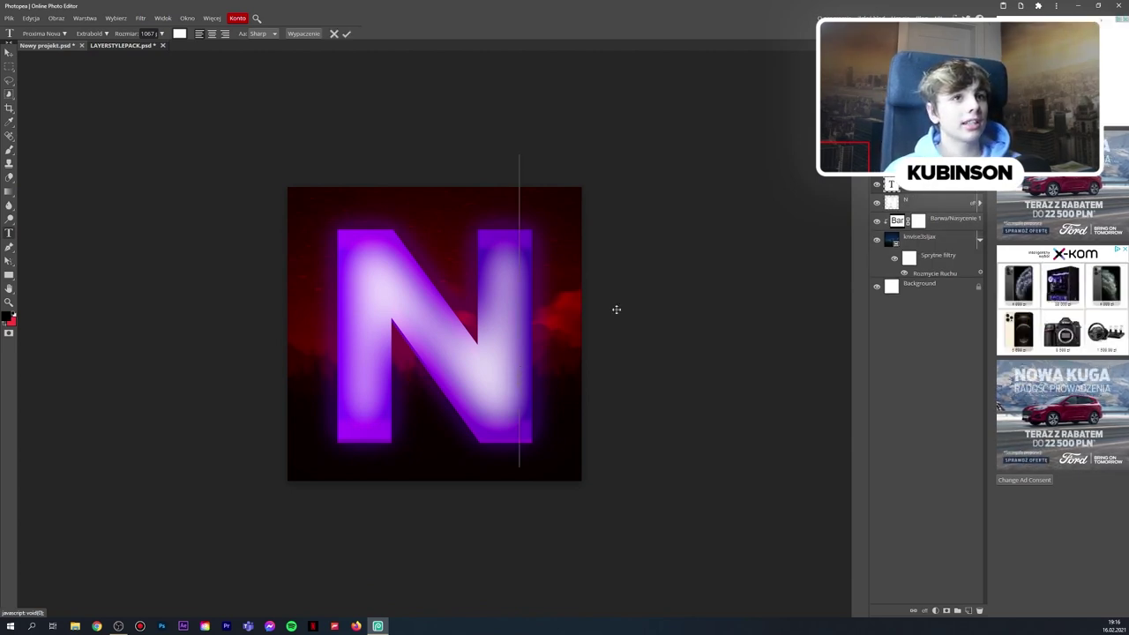
left_click(914, 196)
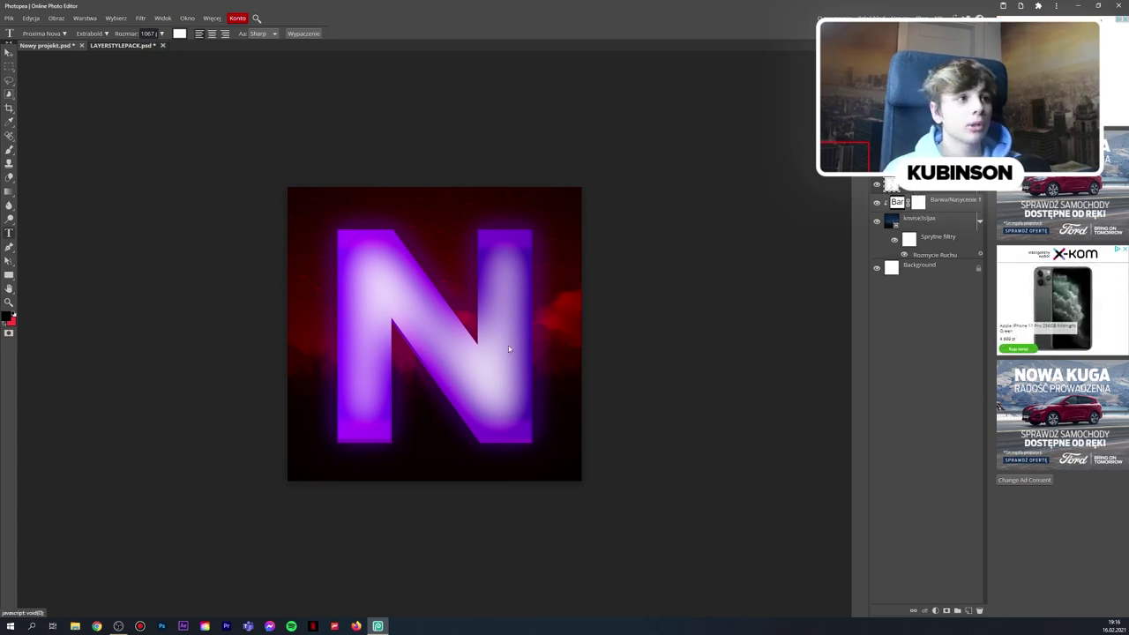
Inspect the rasterized N against the red forest background at several zoom levels
scroll(475, 354, "down", 3)
scroll(475, 354, "up", 5)
scroll(475, 354, "down", 4)
scroll(476, 355, "up", 3)
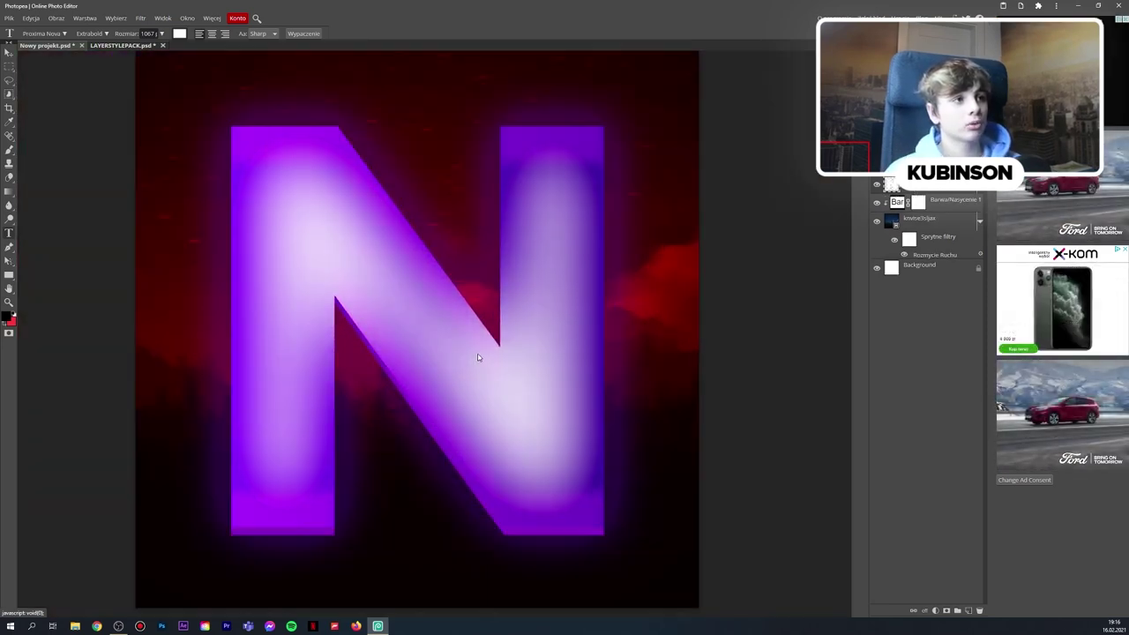
scroll(477, 358, "down", 3)
scroll(478, 358, "up", 2)
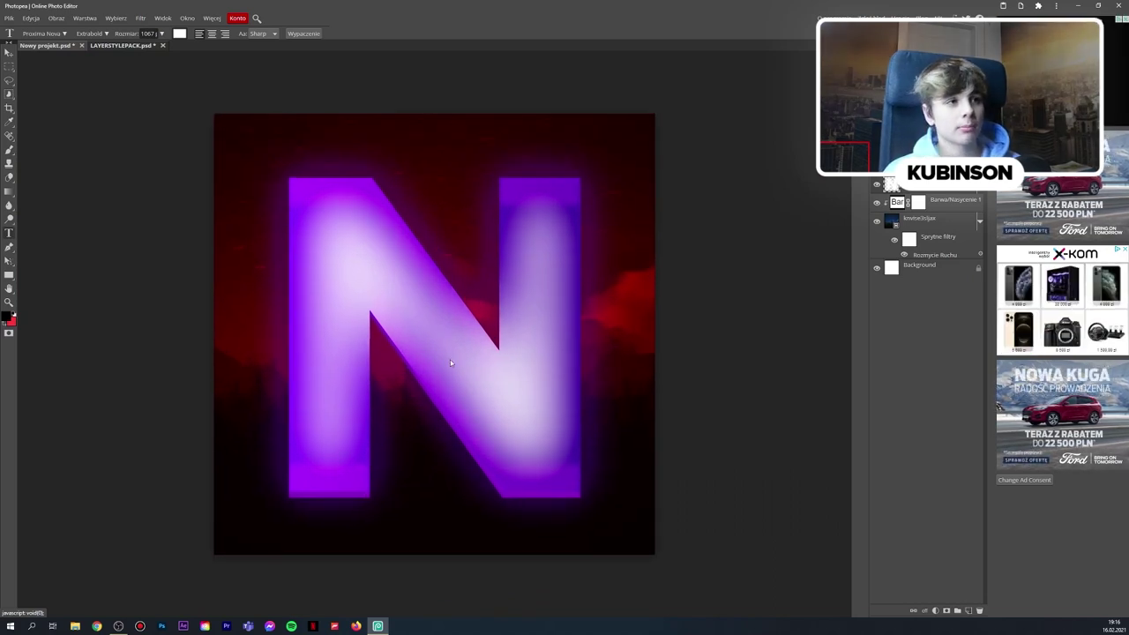
scroll(483, 388, "down", 4)
scroll(442, 397, "up", 2)
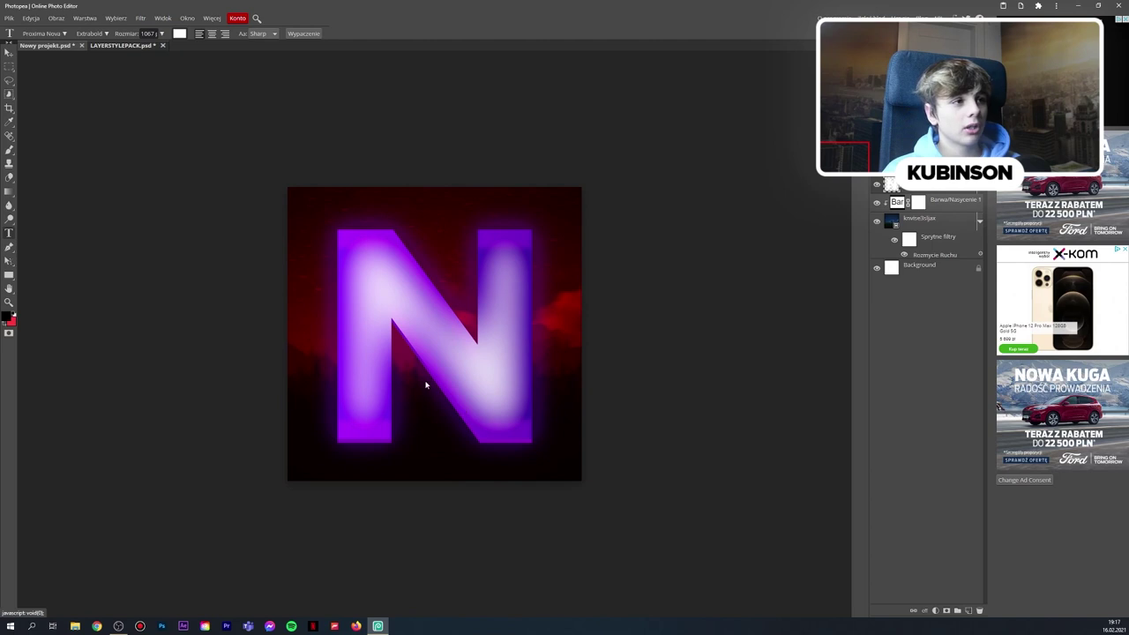
scroll(433, 389, "down", 1)
scroll(441, 392, "up", 2)
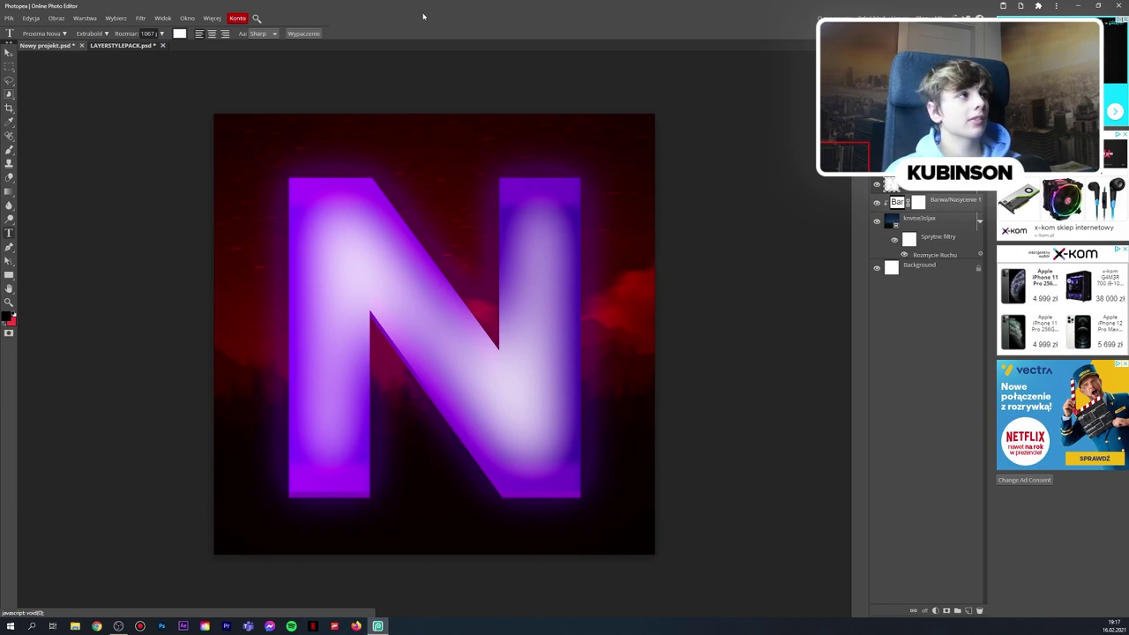
Start a Warp transform on the N layer and pull both upper corners upward and outward
left_click(31, 17)
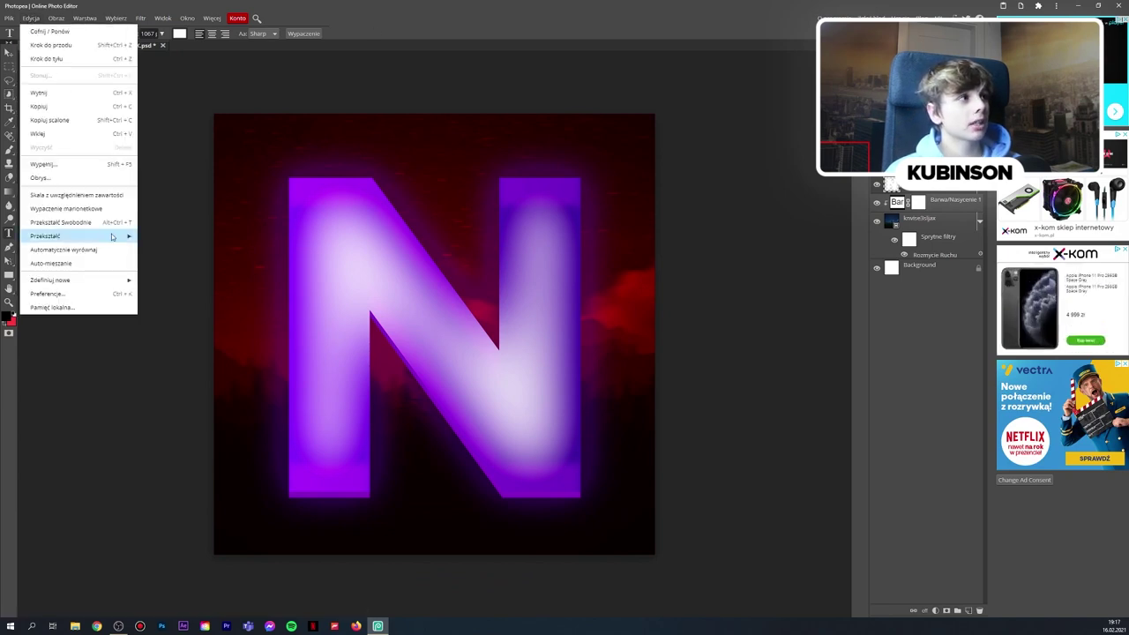
mouse_move(112, 236)
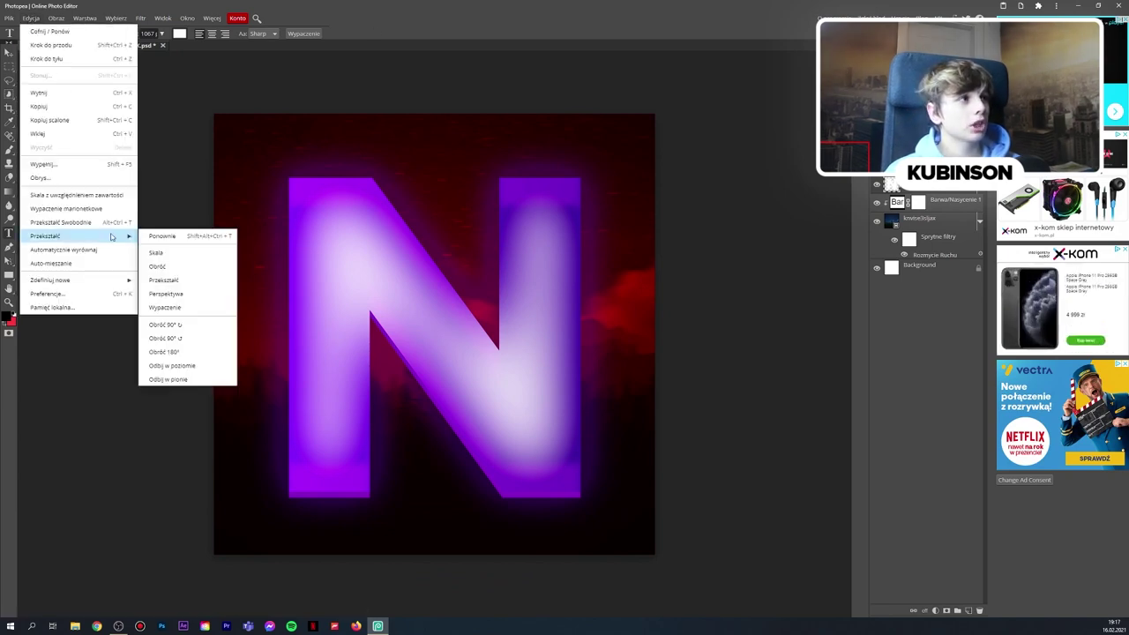
left_click(185, 308)
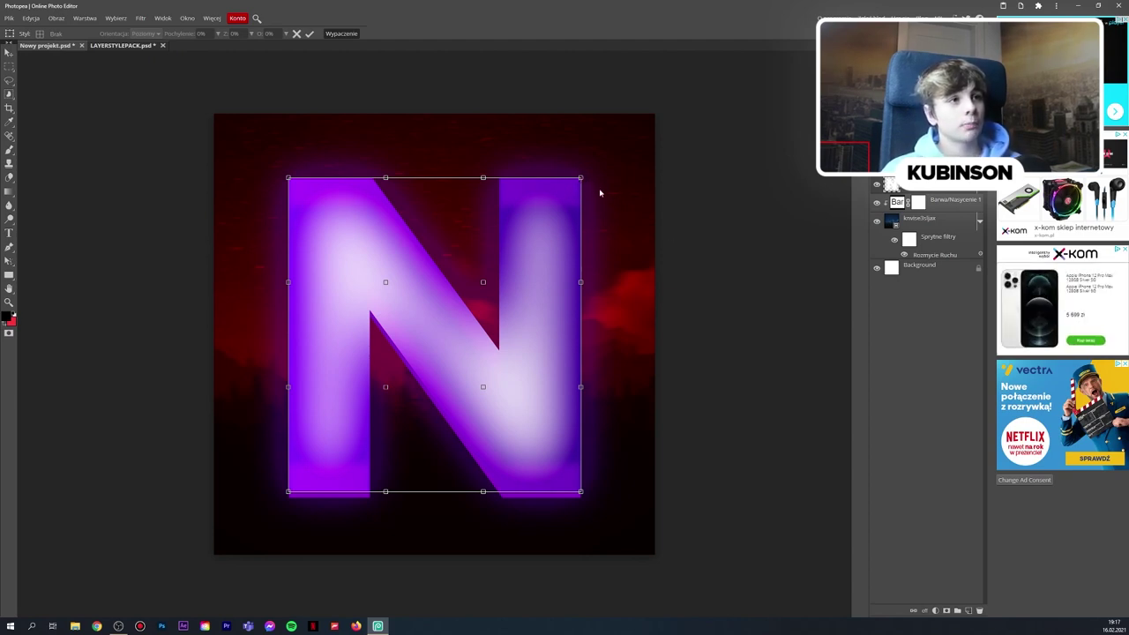
left_click_drag(583, 176, 587, 161)
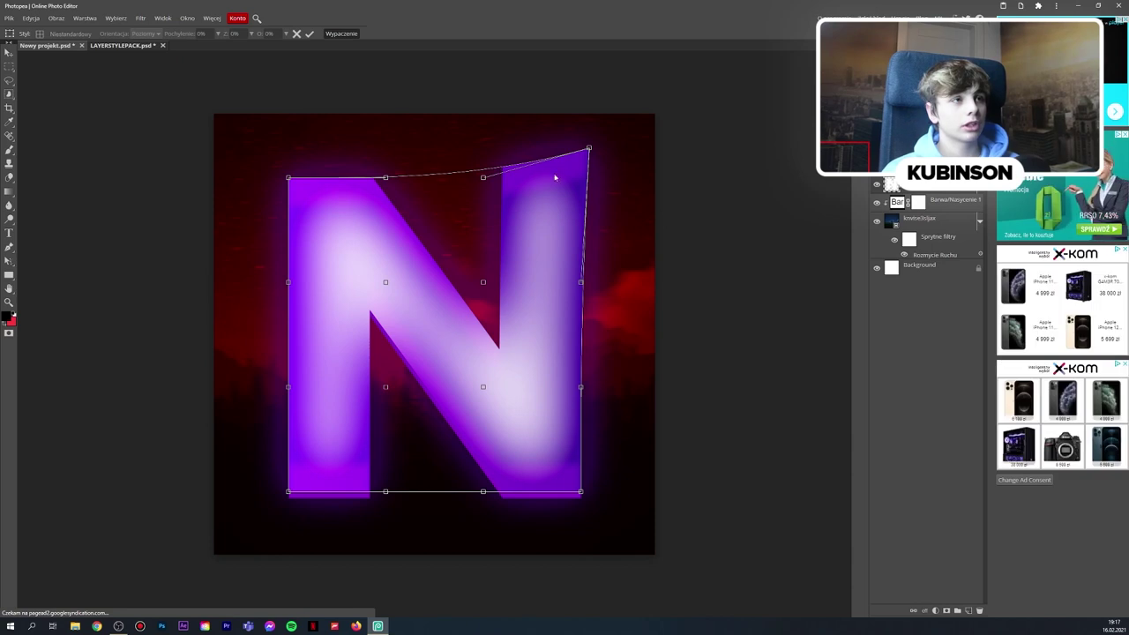
left_click_drag(591, 150, 594, 148)
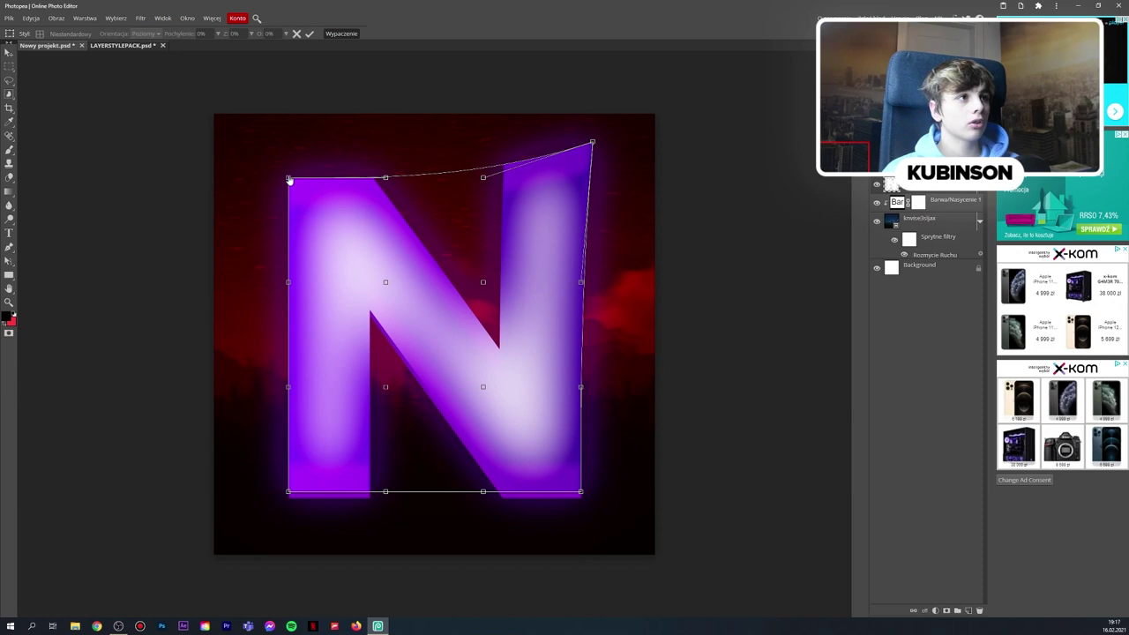
left_click_drag(290, 180, 286, 154)
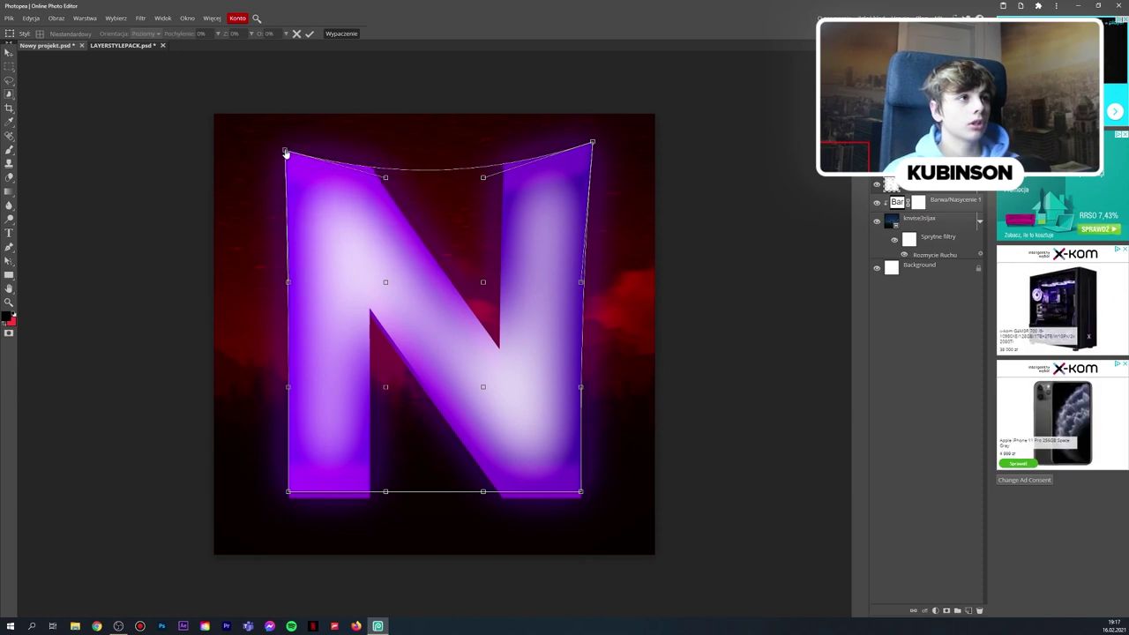
left_click_drag(285, 150, 279, 151)
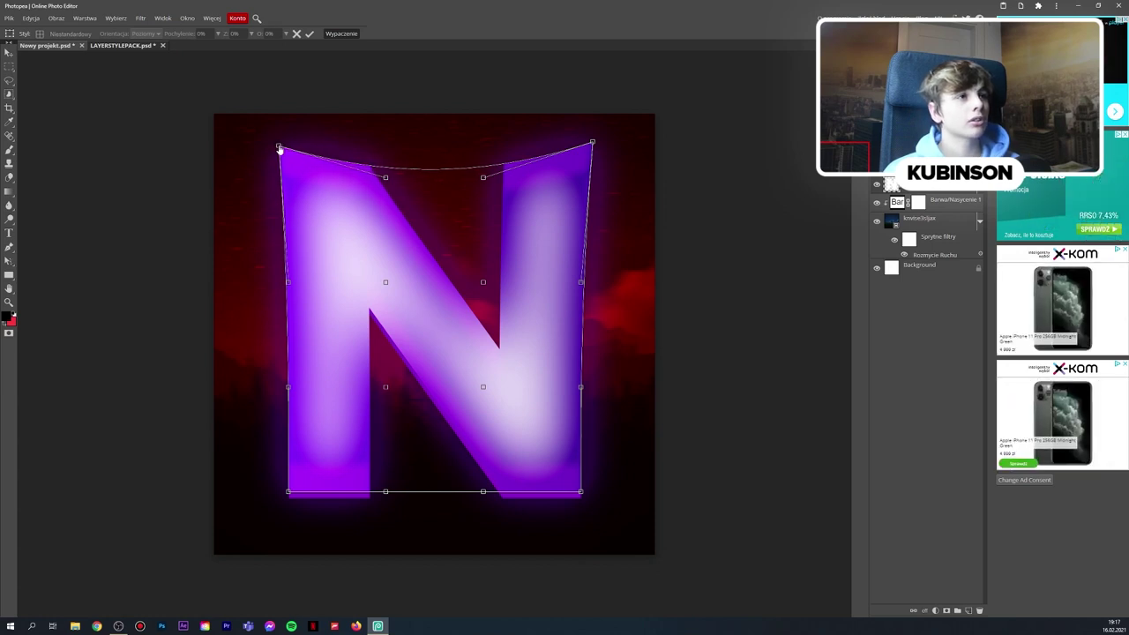
Pull both lower corners of the N's warp grid downward and outward, and apply the warp
left_click_drag(582, 496, 587, 515)
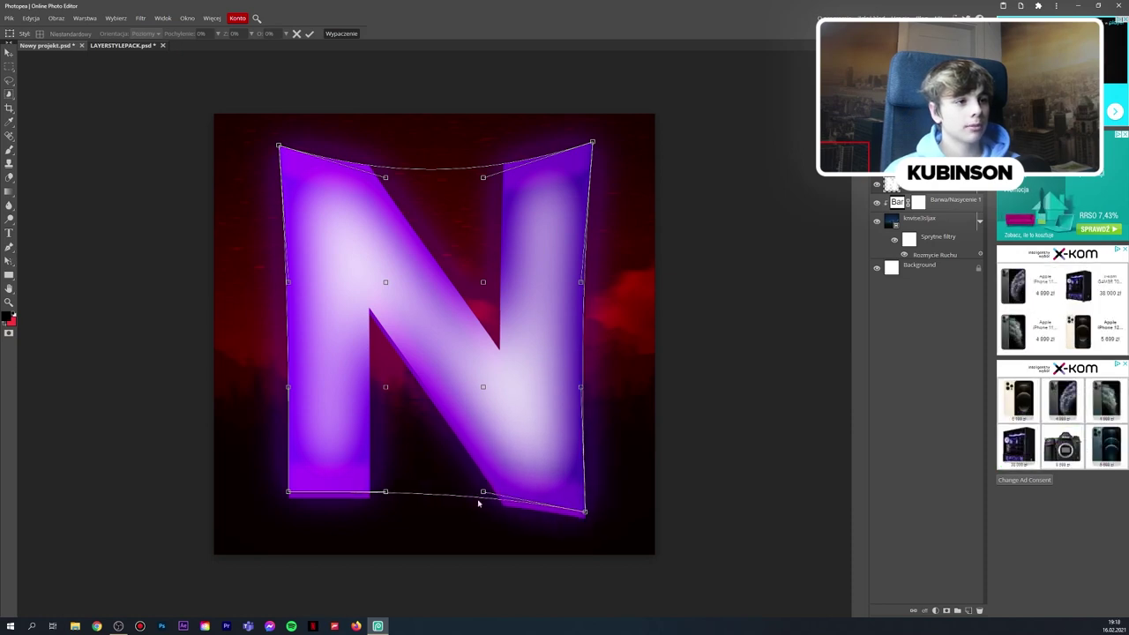
left_click_drag(281, 501, 281, 517)
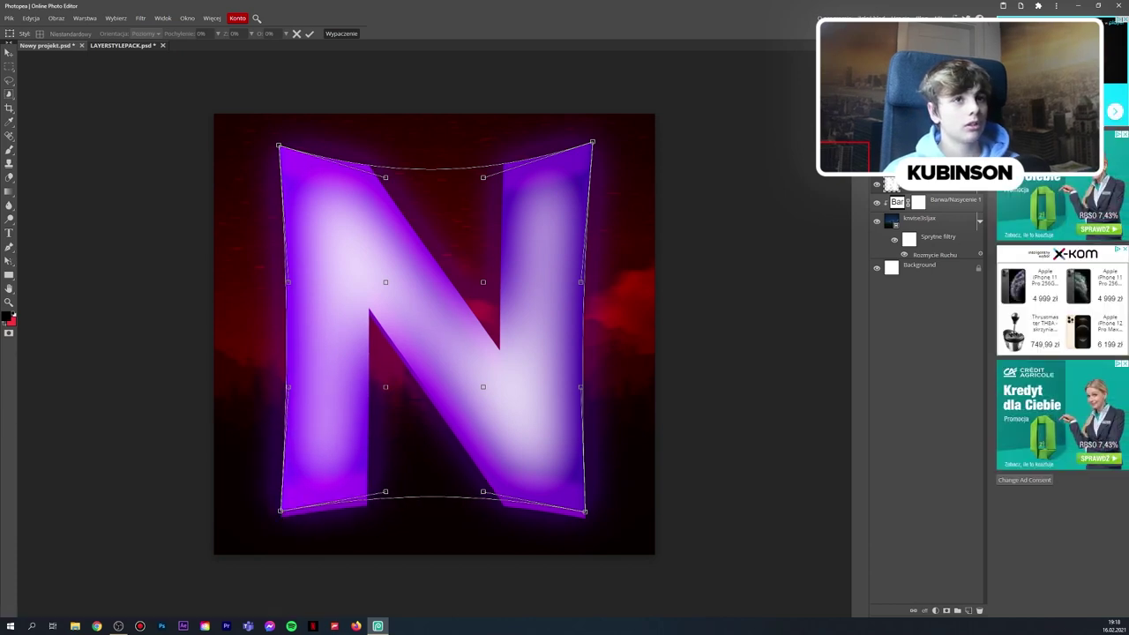
key("Return")
Check the shape of the warped N at smaller and larger zoom levels
key("ctrl+minus")
key("ctrl+minus")
key("ctrl+minus")
key("ctrl+minus")
key("ctrl+plus")
key("ctrl+plus")
key("ctrl+plus")
key("ctrl+plus")
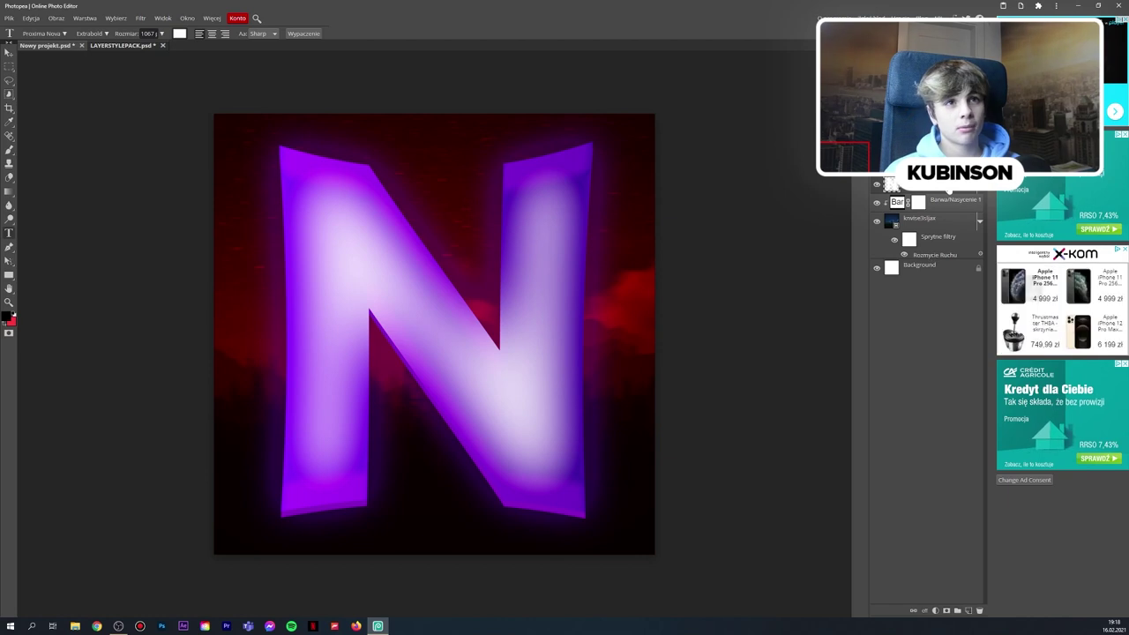
Set the N's drop shadow to a 28° global angle and 9 px distance, and apply the style
double_click(949, 188)
left_click(105, 241)
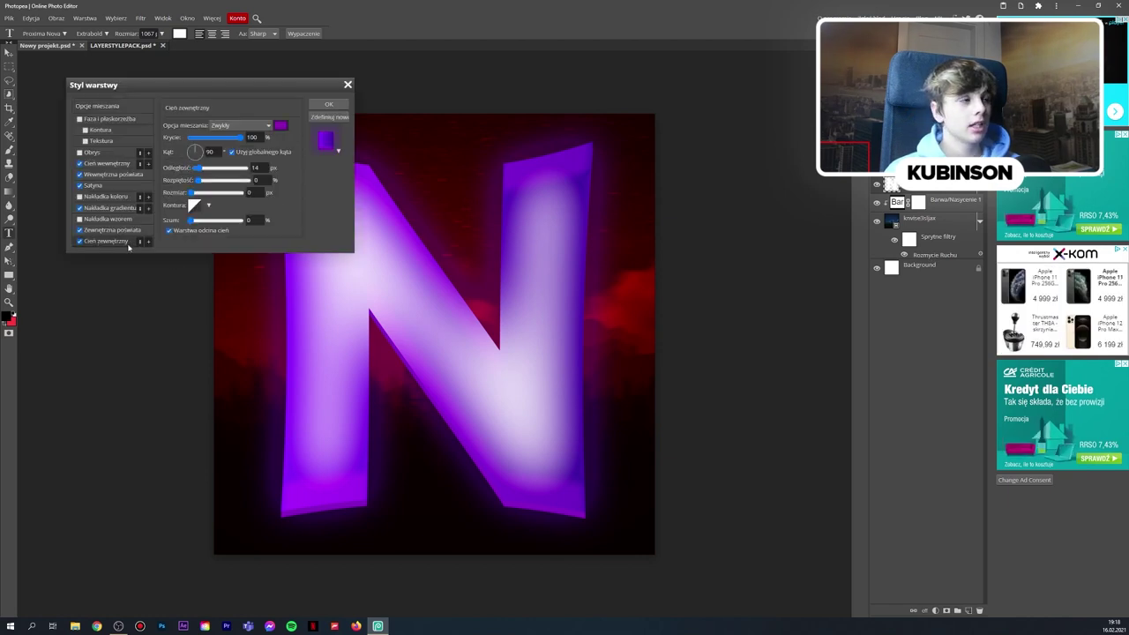
left_click_drag(236, 142, 228, 141)
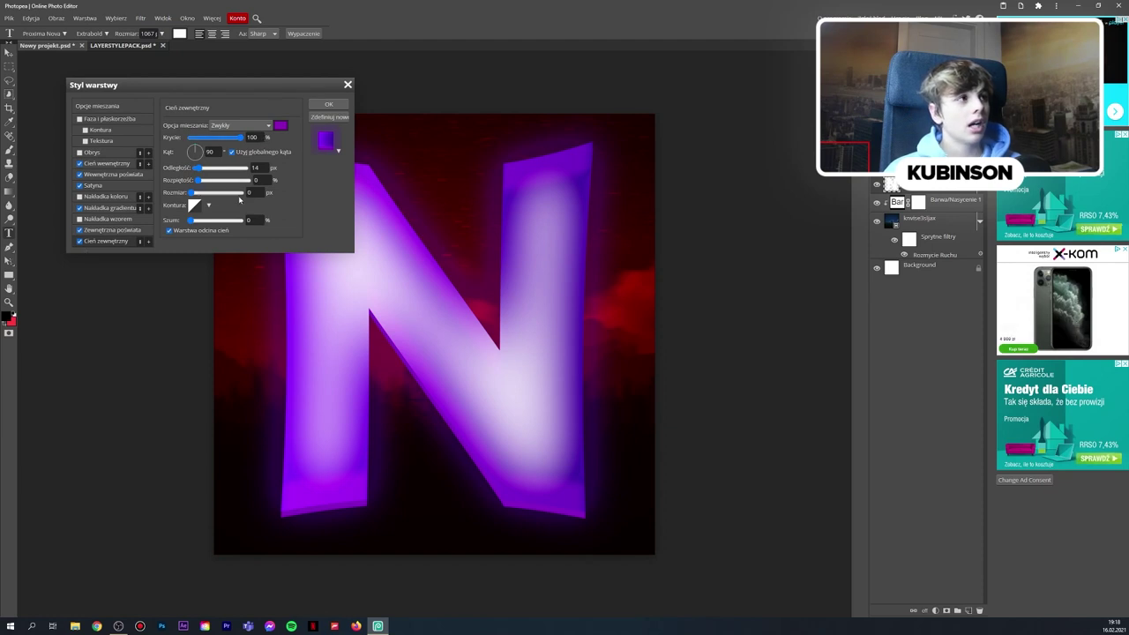
left_click_drag(202, 169, 196, 167)
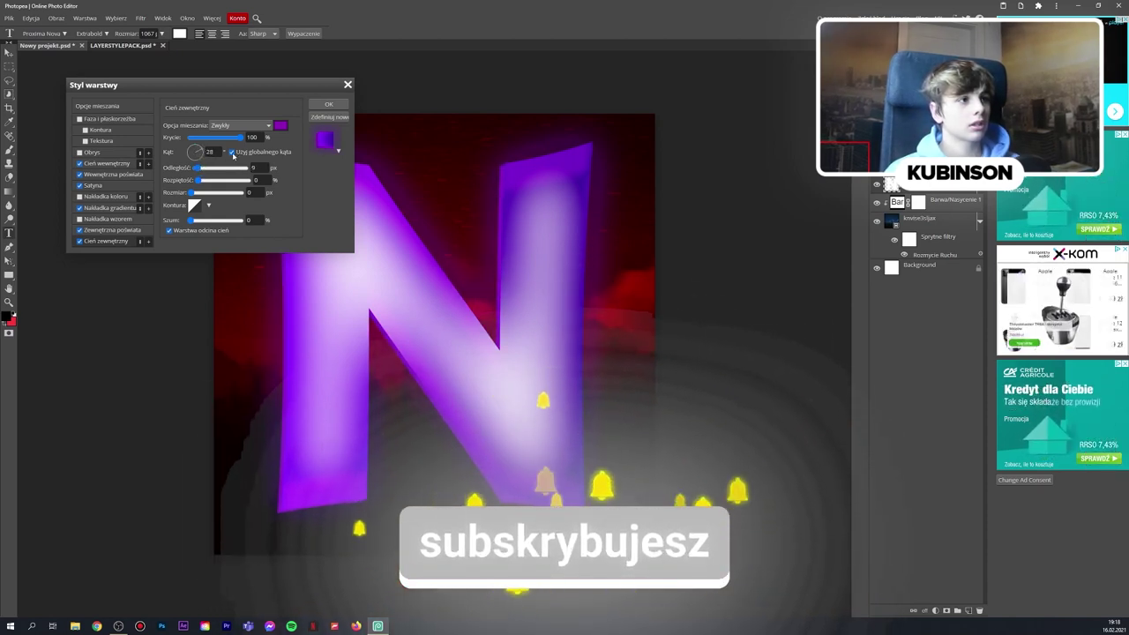
left_click(328, 104)
Examine the N with its adjusted drop shadow at different zoom levels
key("ctrl+minus")
key("ctrl+minus")
key("ctrl+minus")
key("ctrl+plus")
key("ctrl+plus")
key("ctrl+minus")
key("ctrl+plus")
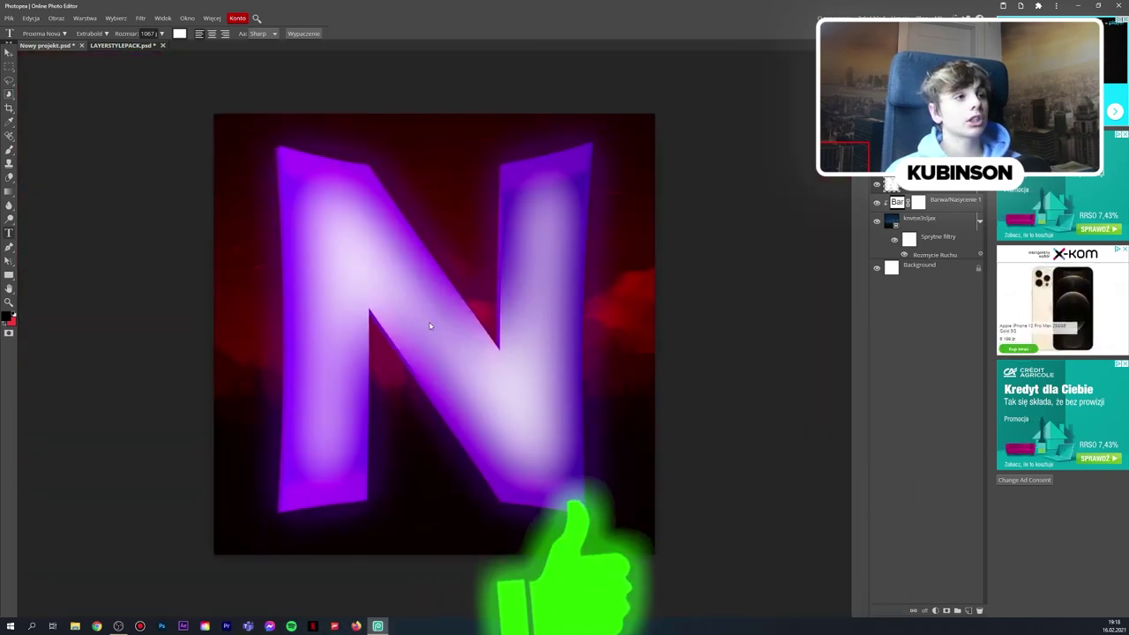
key("ctrl+minus")
key("ctrl+plus")
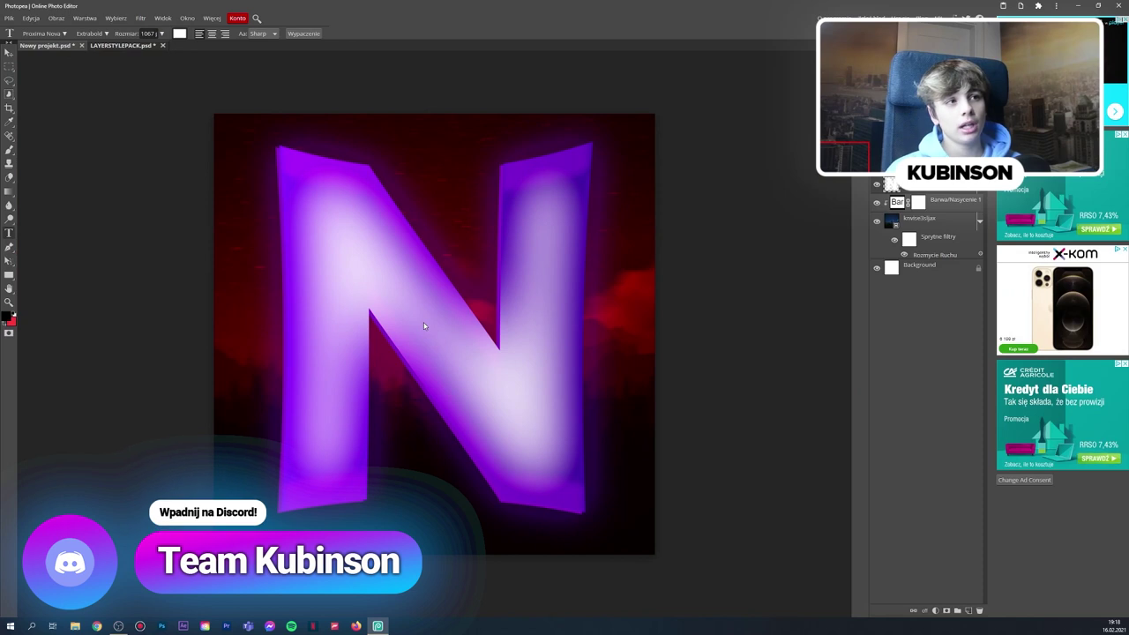
key("ctrl+minus")
key("ctrl+plus")
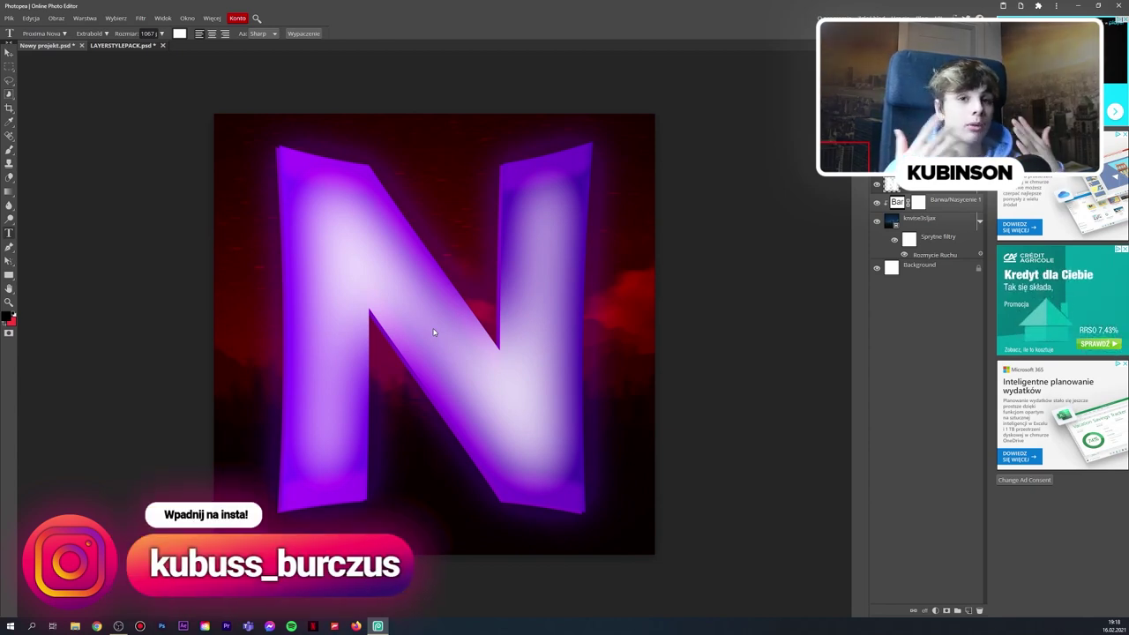
Open the GIGA PACK.psd file as another document
left_click(13, 20)
left_click(26, 51)
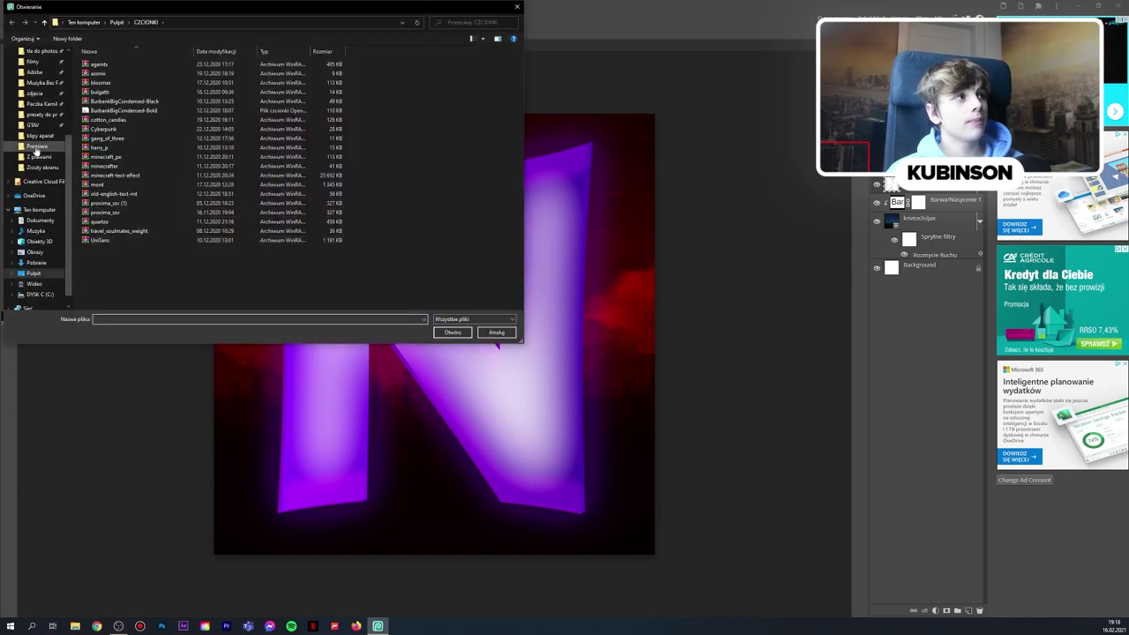
scroll(35, 152, "up", 3)
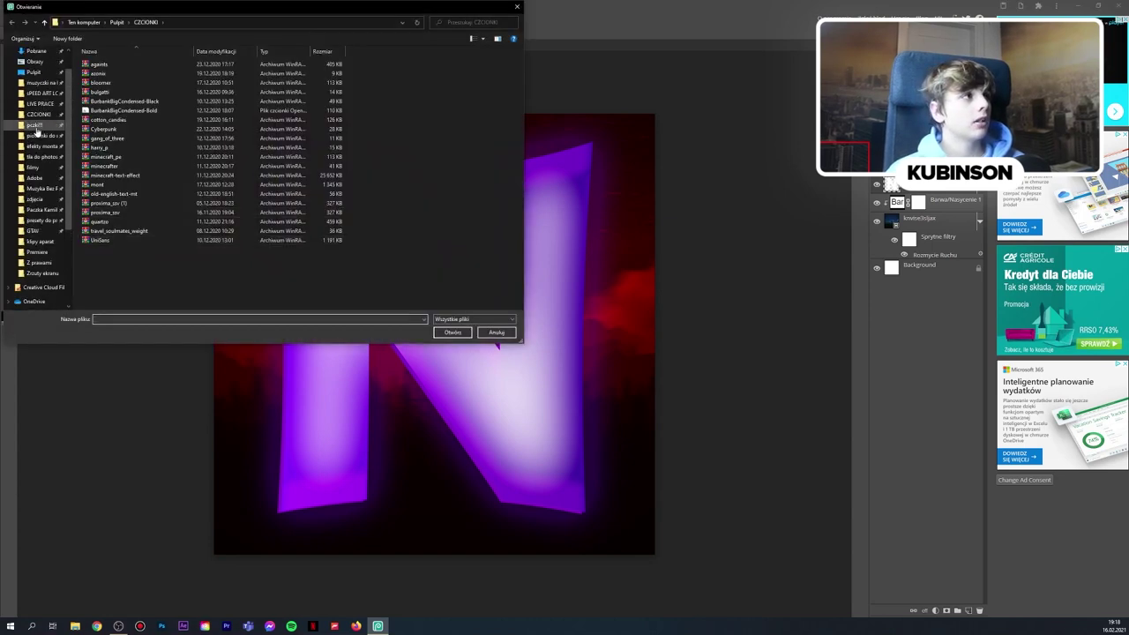
left_click(36, 128)
double_click(293, 94)
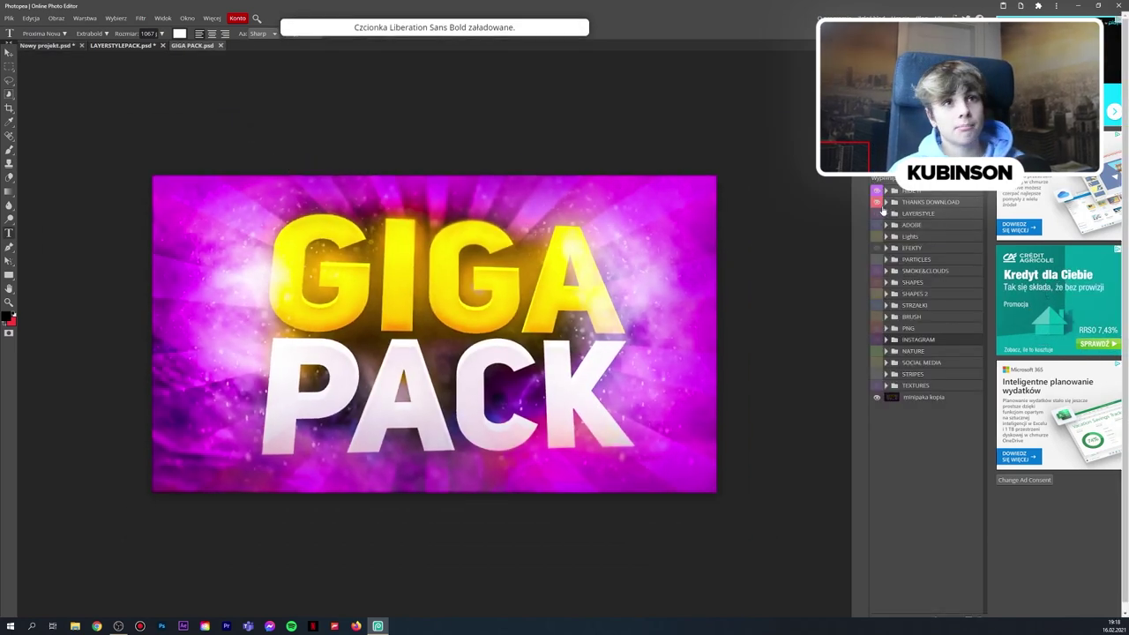
Hide the THANKS DOWNLOAD group in GIGA PACK, and show and expand the EFEKTY group
left_click(875, 272)
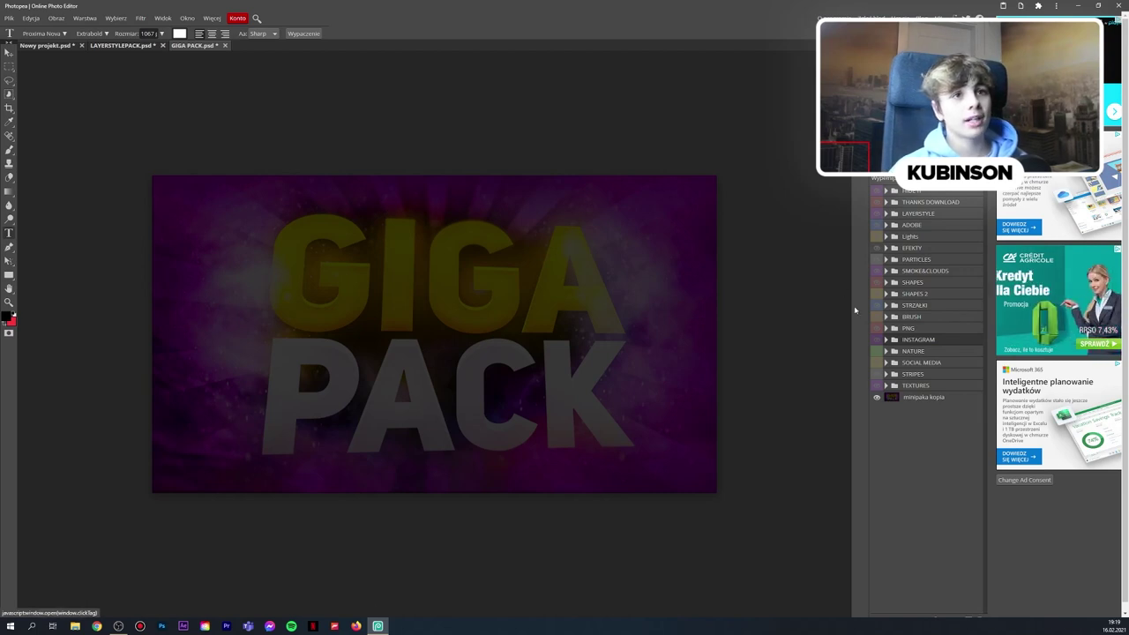
left_click(880, 250)
left_click(886, 248)
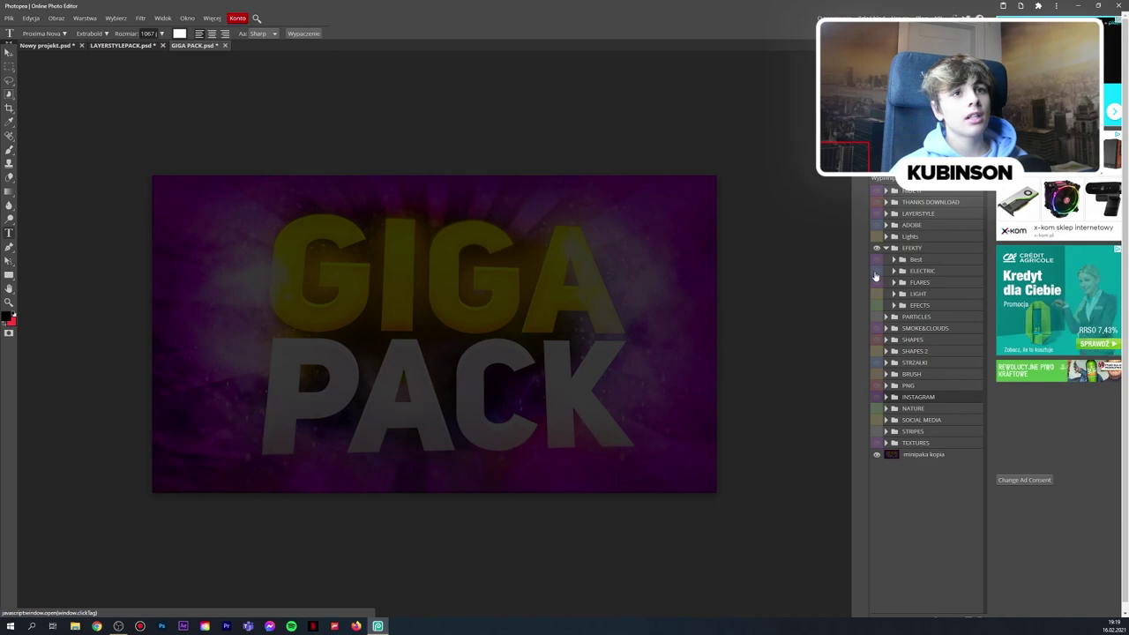
Show and expand the ELECTRIC group in GIGA PACK, and copy its first lightning layer into Nowy projekt.psd above the N
left_click(876, 271)
left_click(894, 271)
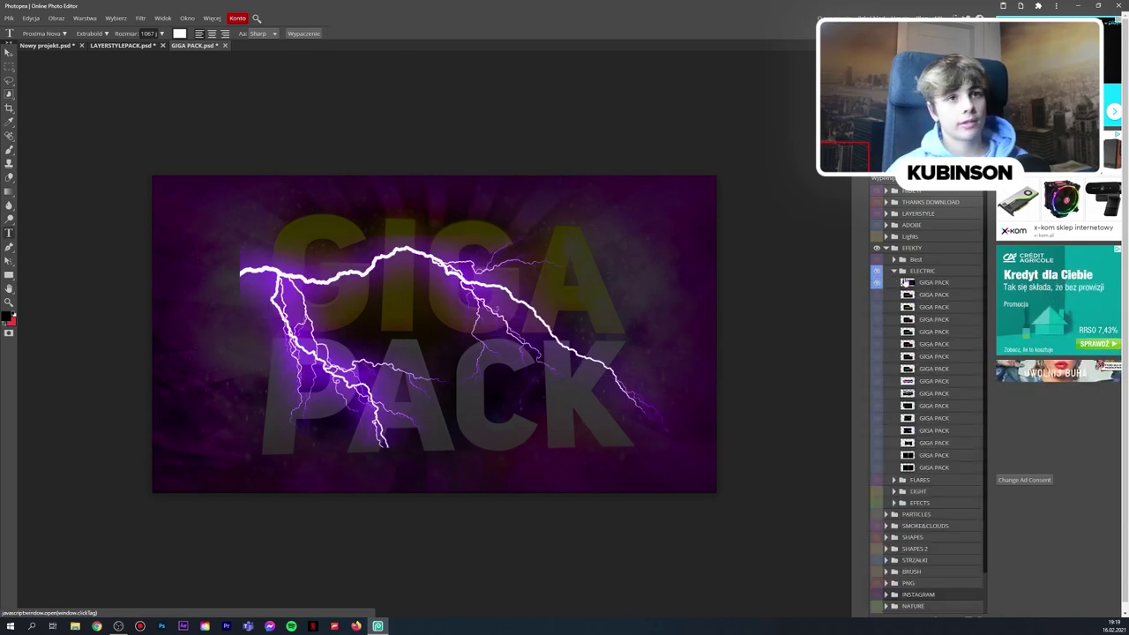
scroll(913, 297, "down", 1)
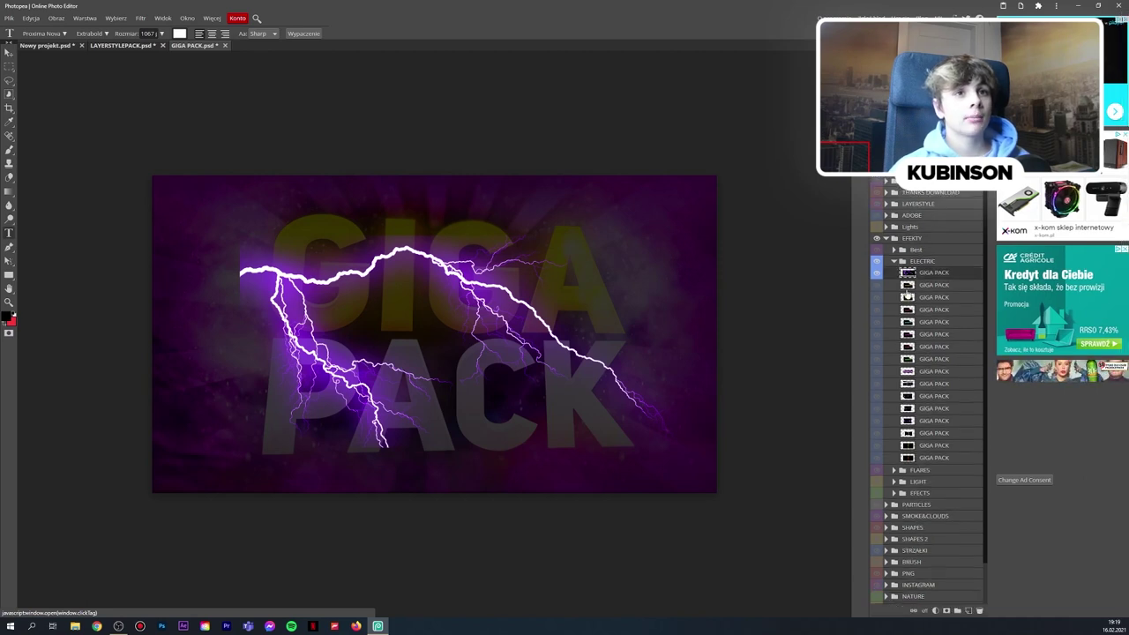
left_click_drag(933, 276, 788, 440)
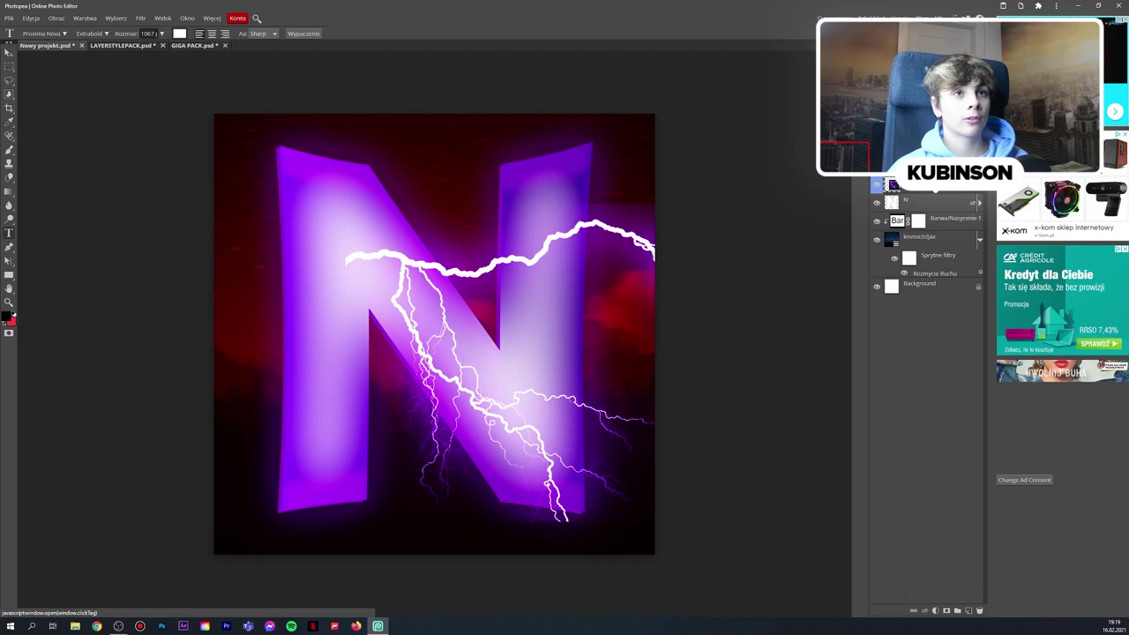
Transform the lightning so it is rotated and runs down along the N's diagonal stroke, and apply the transform
key("ctrl+t")
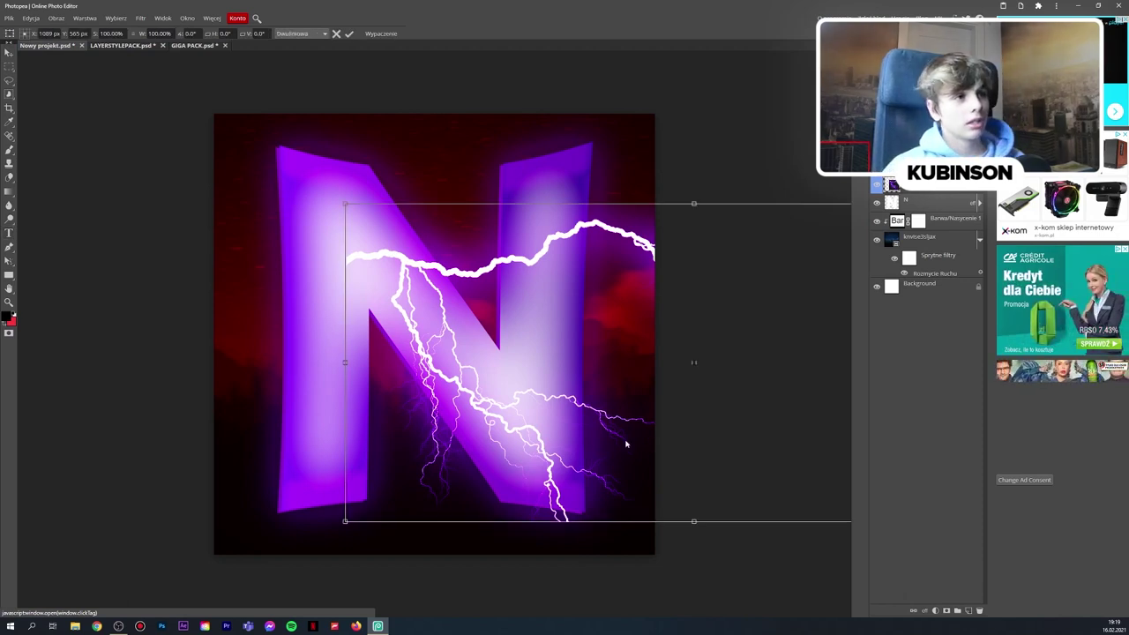
left_click_drag(626, 441, 478, 441)
left_click_drag(617, 53, 792, 292)
key("Return")
left_click_drag(376, 454, 386, 374)
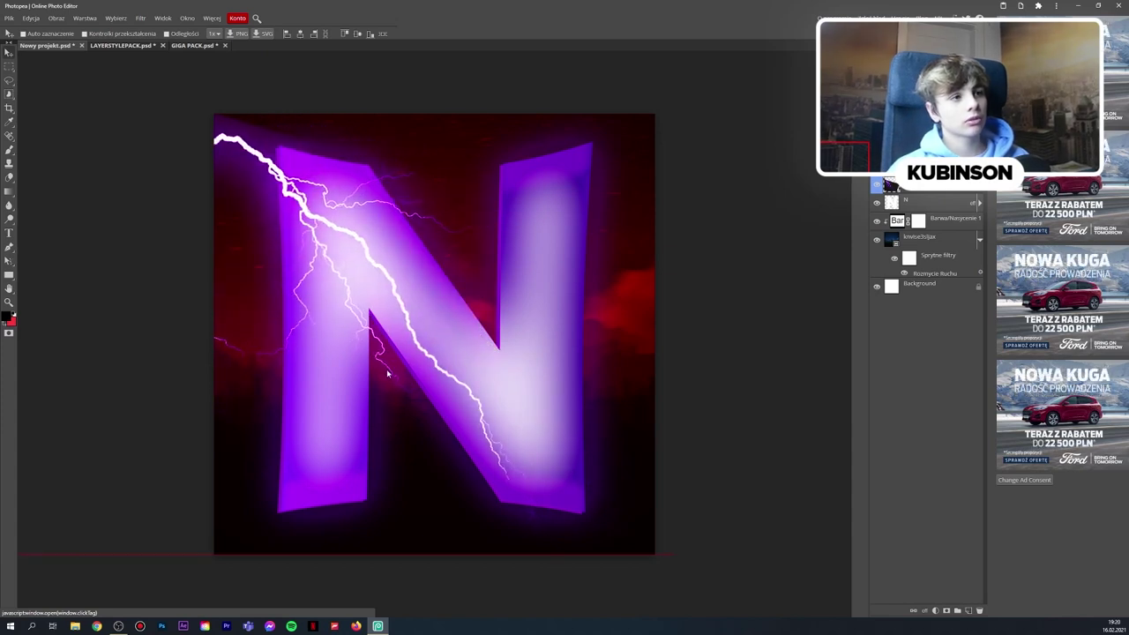
Examine the N with the lightning at different zoom levels, undoing and redoing the last change to compare
scroll(504, 415, "down", 2)
scroll(486, 415, "up", 1)
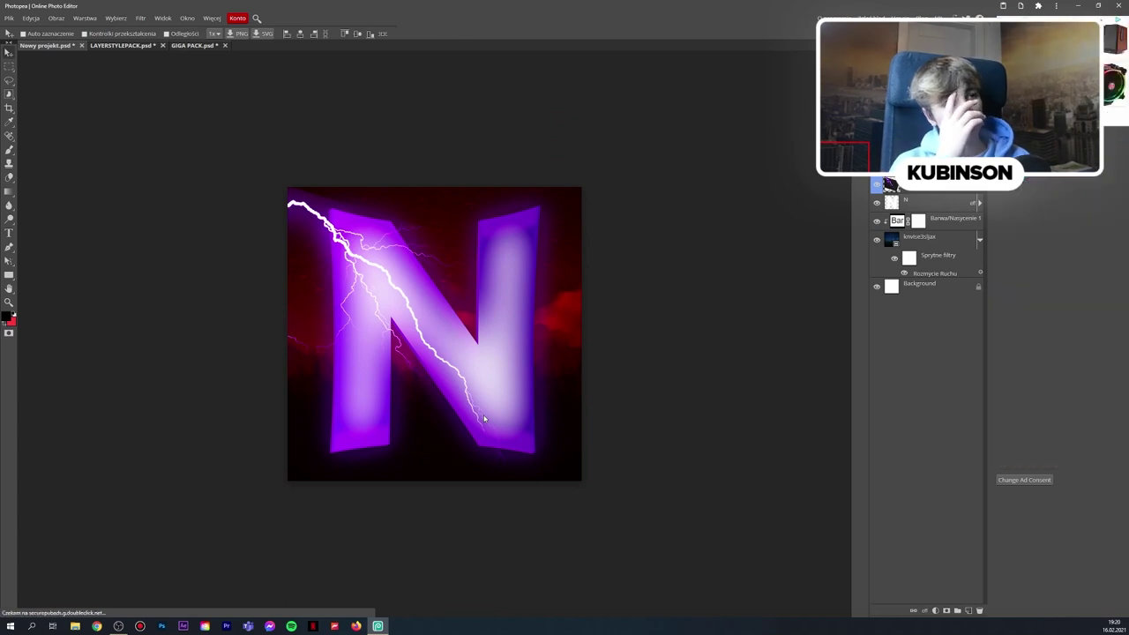
key("ctrl+plus")
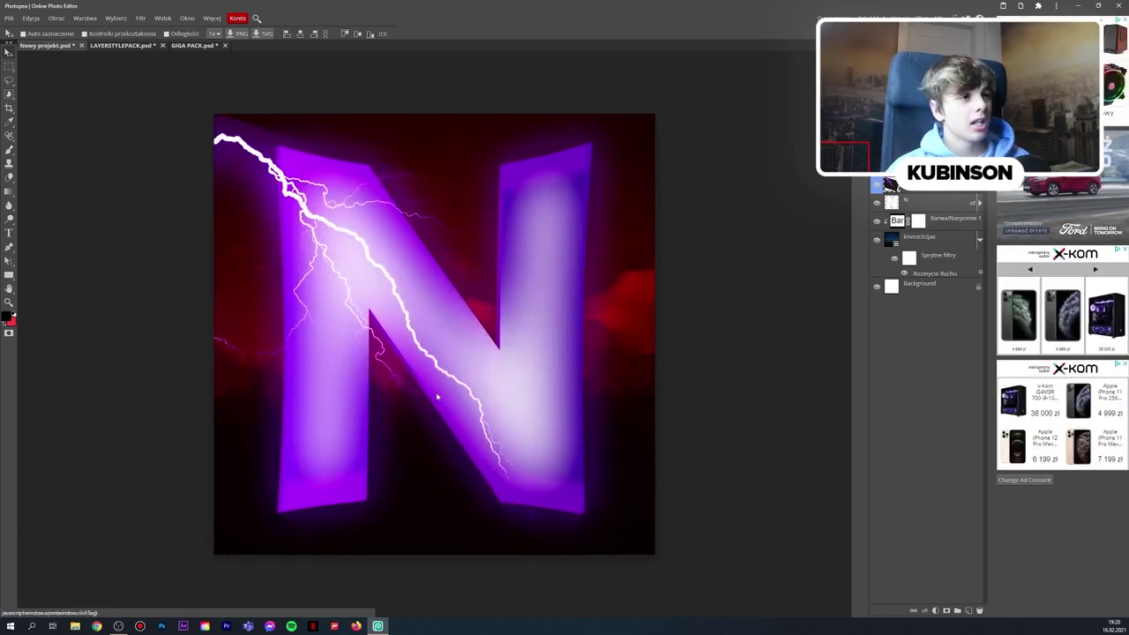
key("ctrl+z")
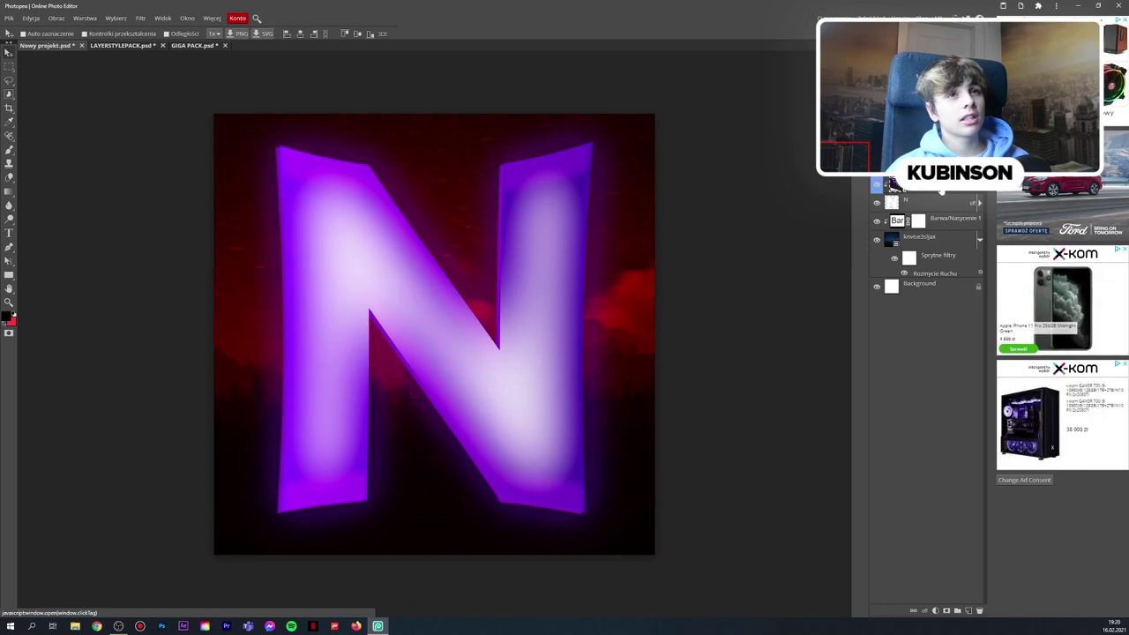
key("ctrl+shift+z")
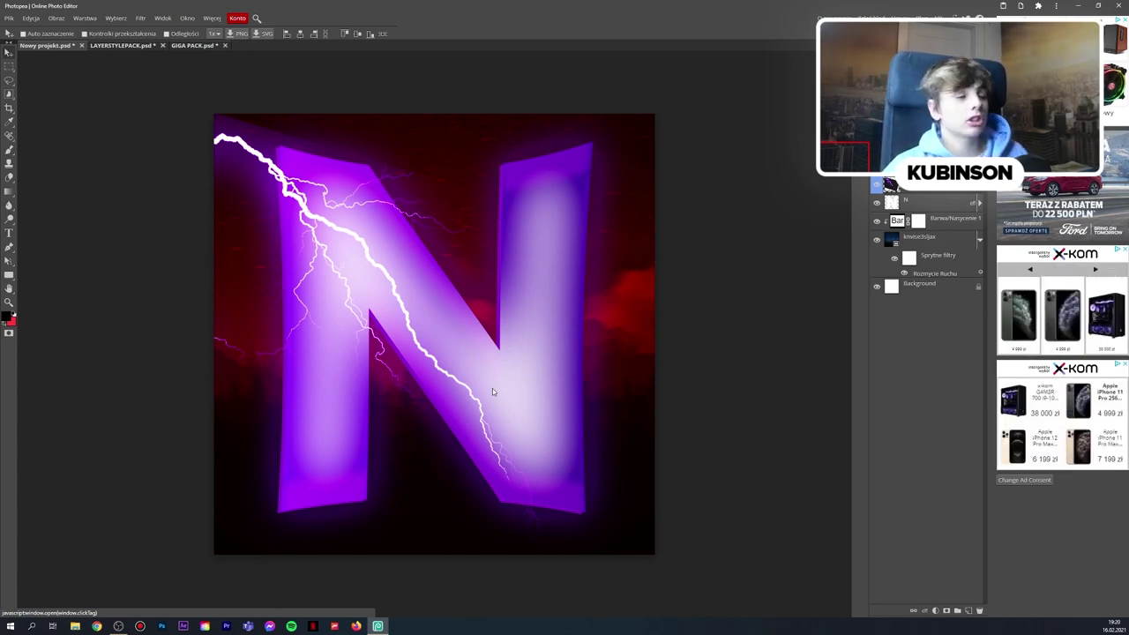
Erase the parts of the lightning outside the N with a large soft eraser at 0% hardness
key("e")
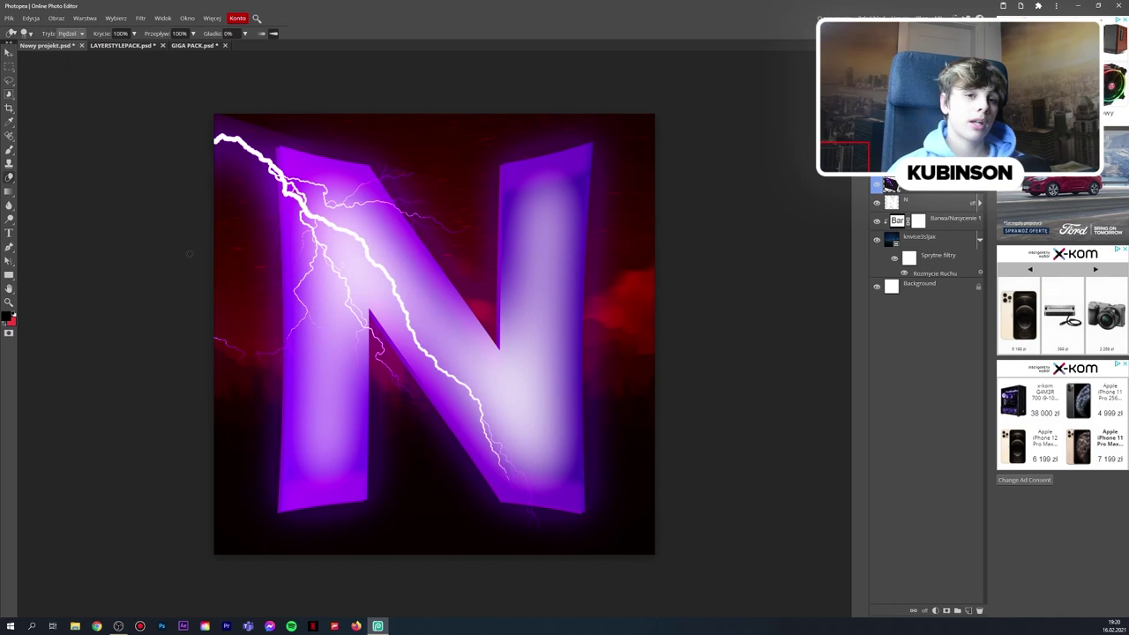
left_click(32, 34)
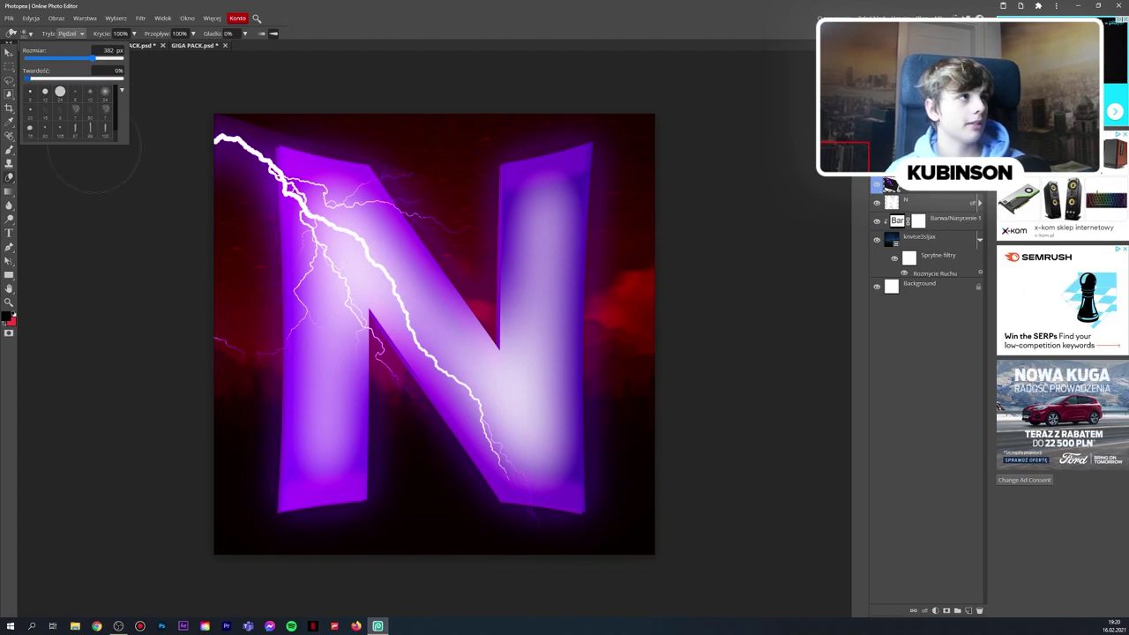
left_click(813, 266)
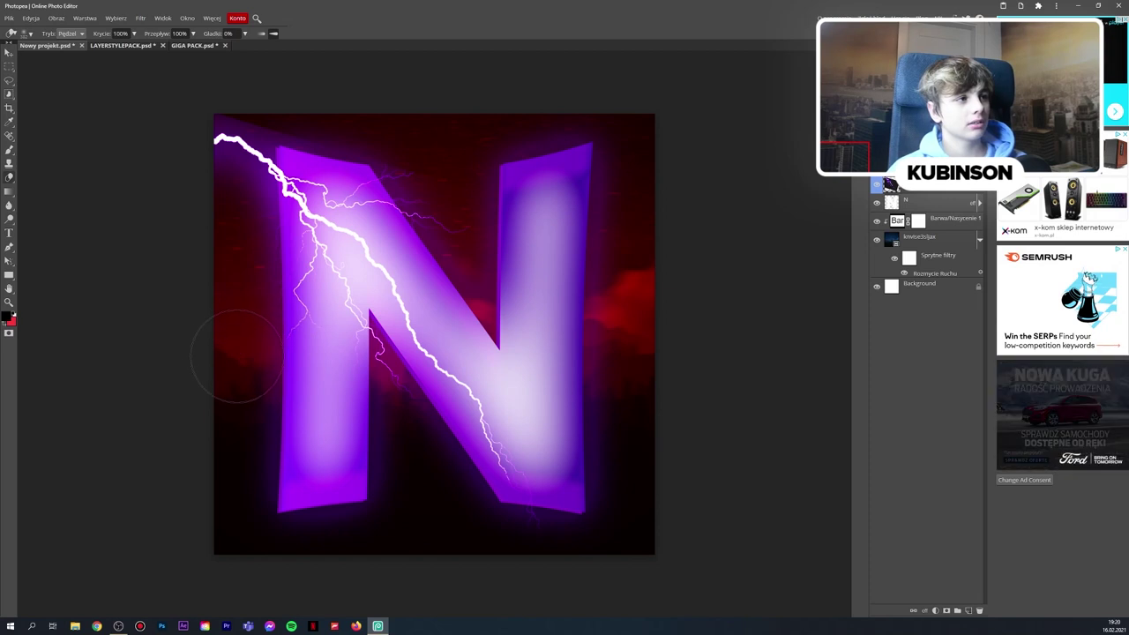
left_click_drag(269, 172, 203, 167)
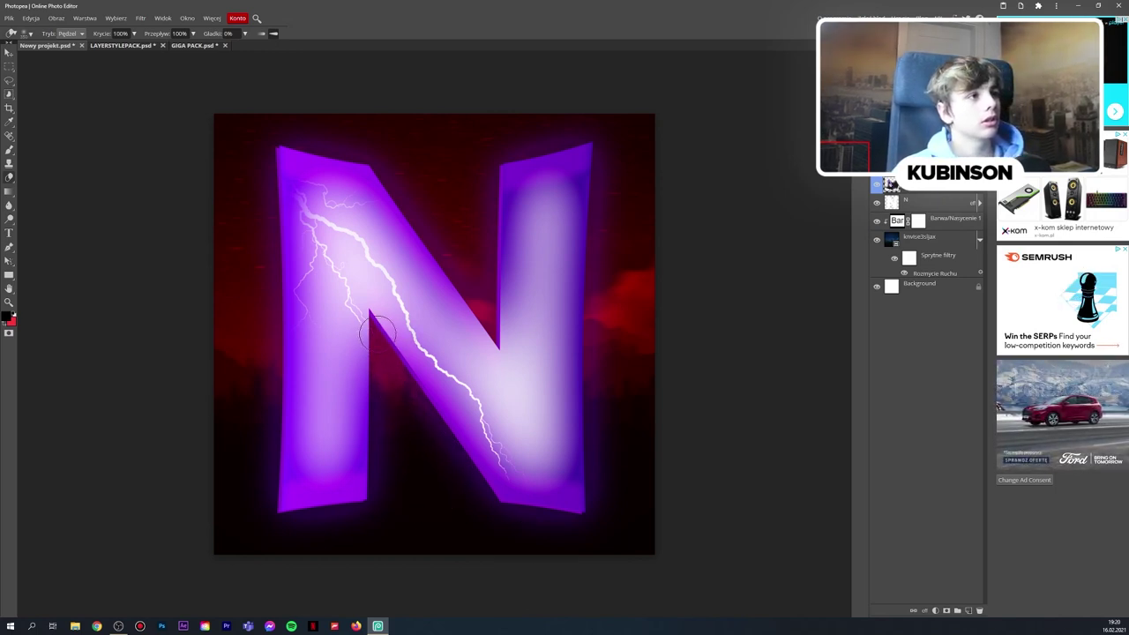
key("ctrl+minus")
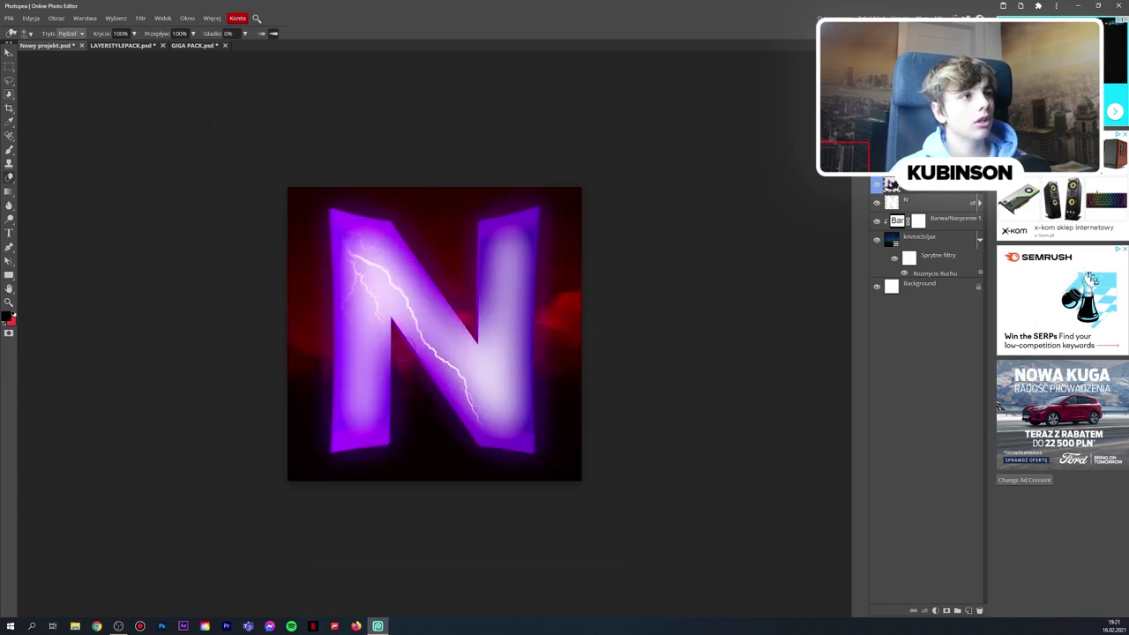
key("ctrl+plus")
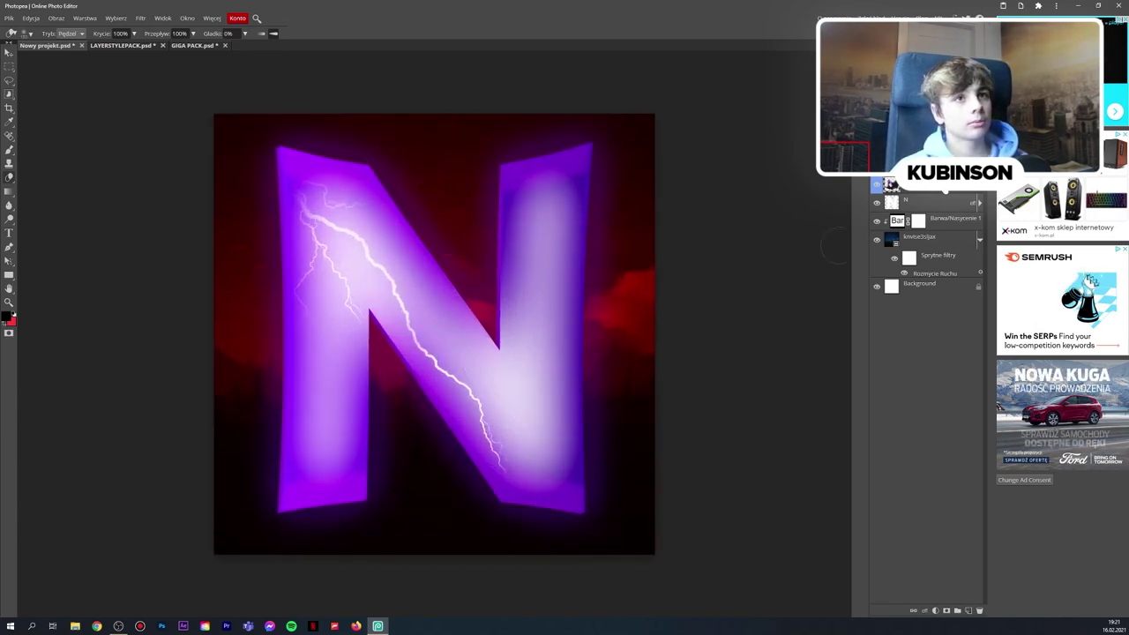
Add a second lightning layer, rotate it about 64°, and place it over the N's right stem
key("ctrl+v")
key("ctrl+t")
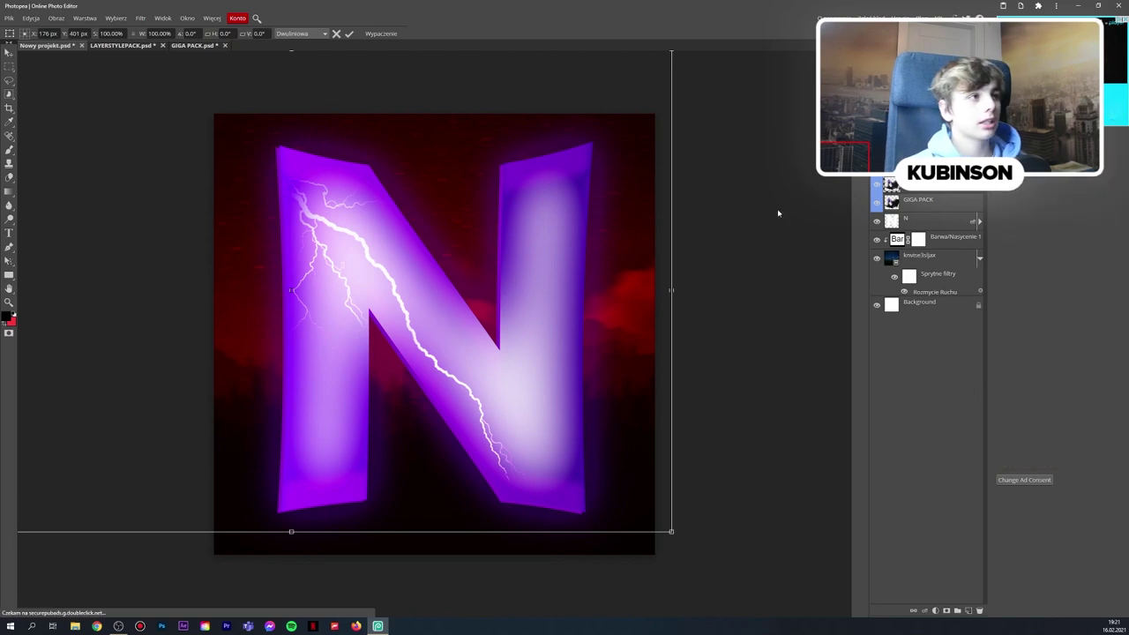
left_click_drag(408, 367, 718, 344)
left_click_drag(254, 388, 648, 303)
left_click_drag(270, 262, 394, 239)
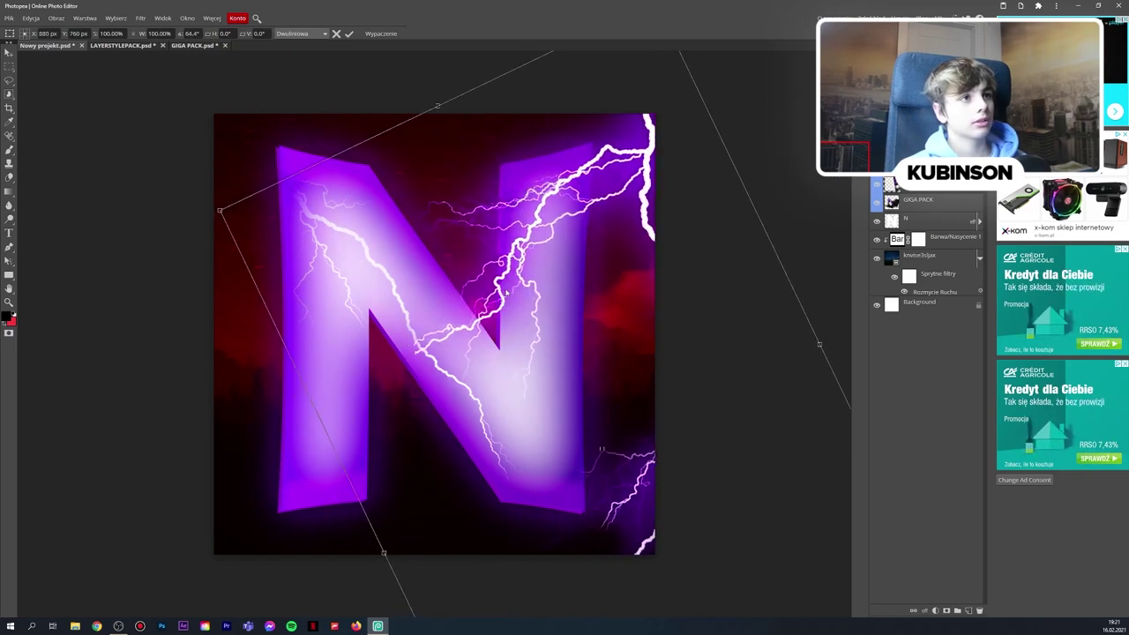
key("Return")
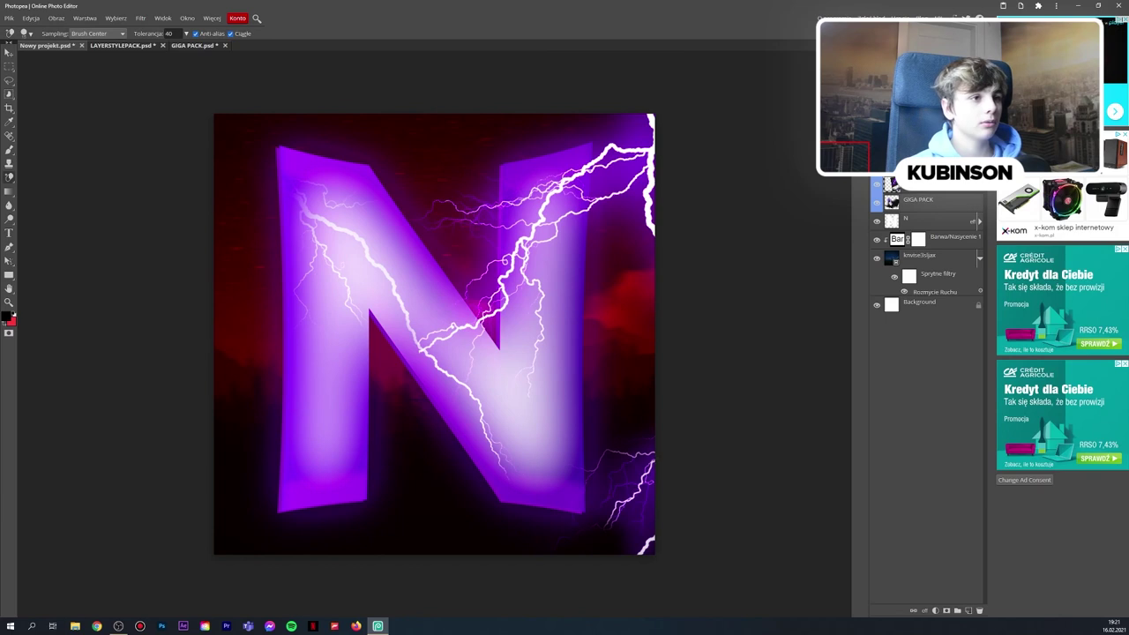
Erase the parts of the second lightning outside the N's right stem with the regular Eraser tool
left_click(28, 34)
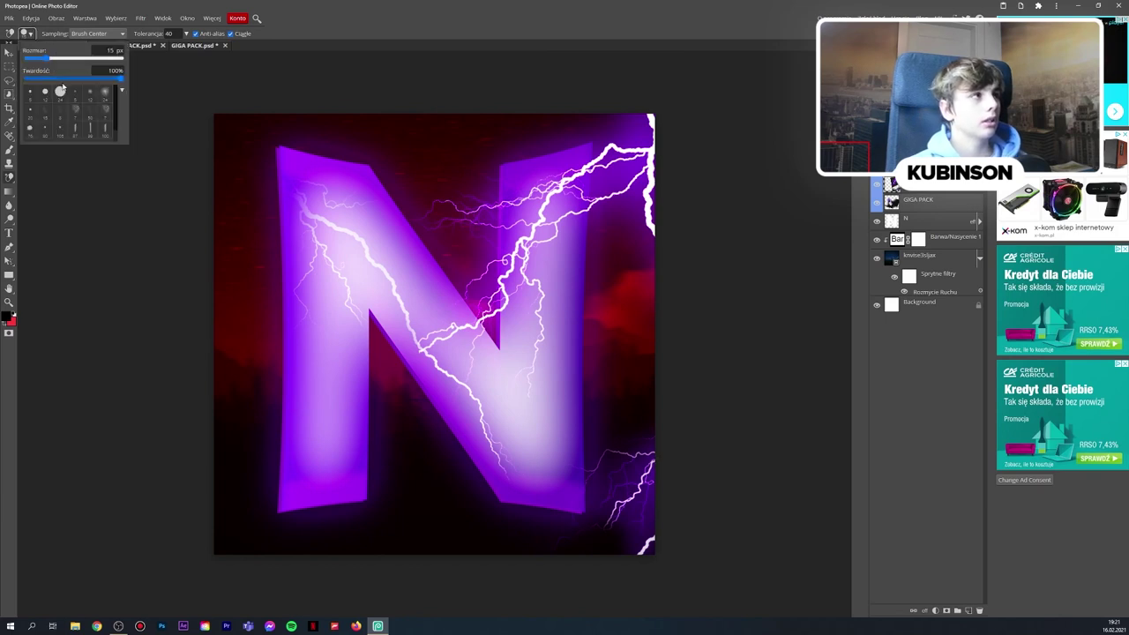
right_click(9, 177)
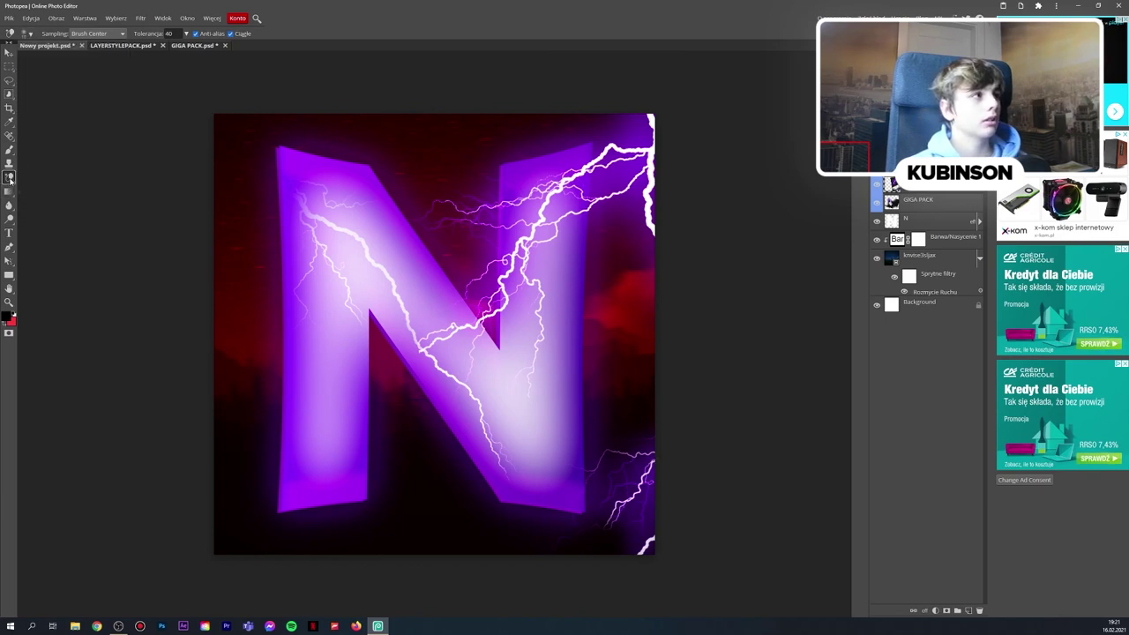
left_click(44, 179)
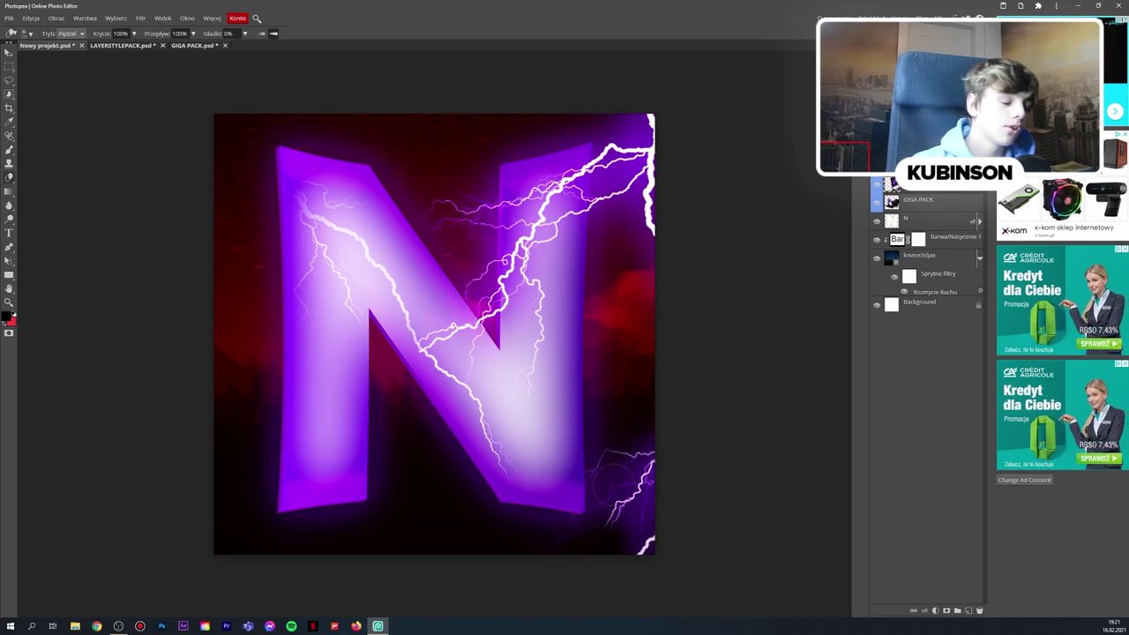
left_click_drag(631, 489, 580, 479)
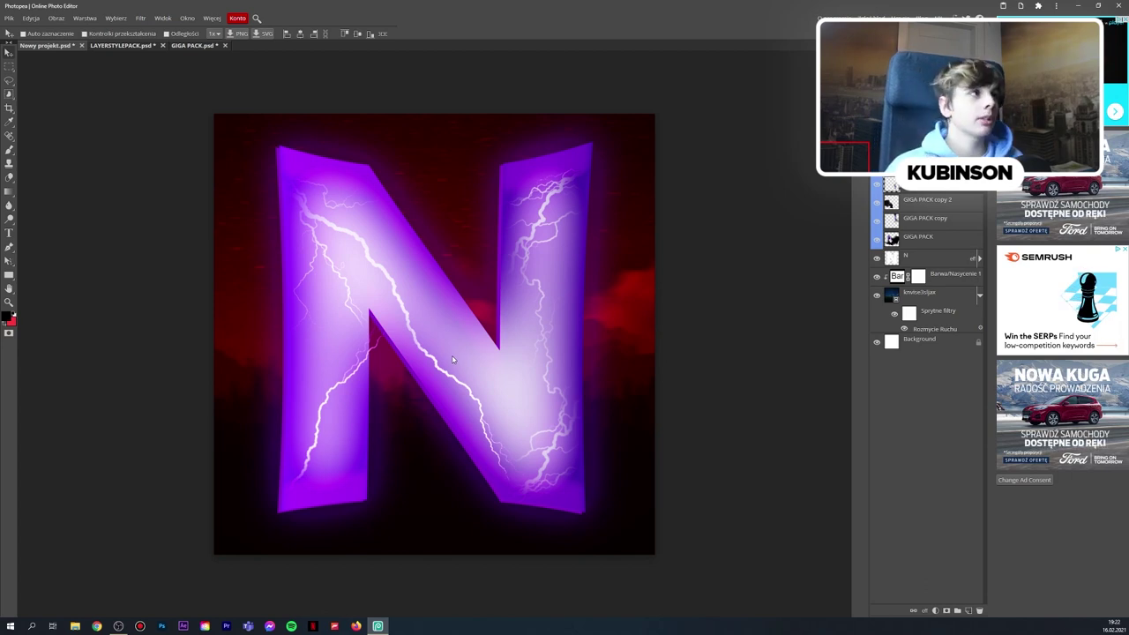
Switch to GIGA PACK.psd, and hide and collapse the ELECTRIC and EFEKTY groups
left_click(196, 45)
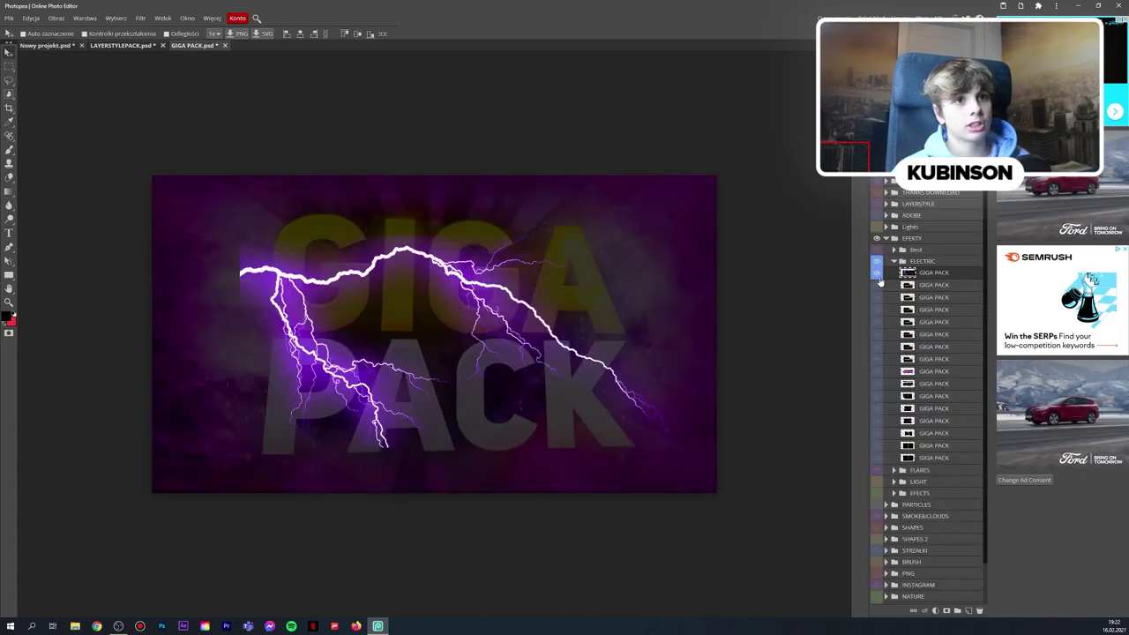
left_click(877, 261)
left_click(893, 262)
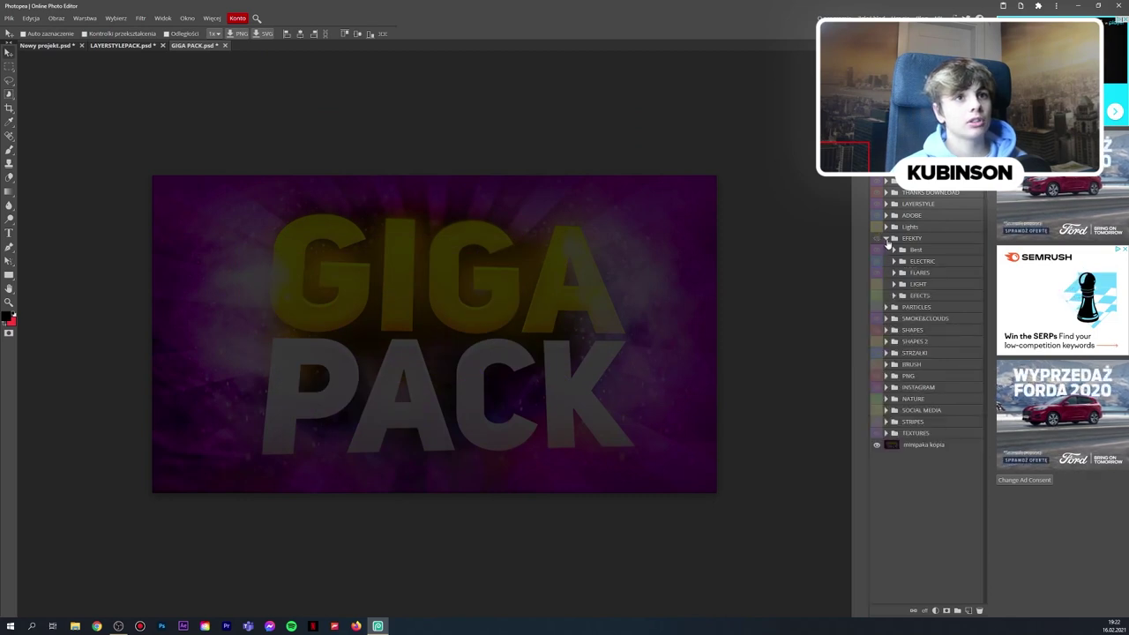
left_click(887, 239)
Expand the PARTICLES group, show a white snow-like particle layer, and copy it into Nowy projekt.psd directly below the N layer
left_click(885, 250)
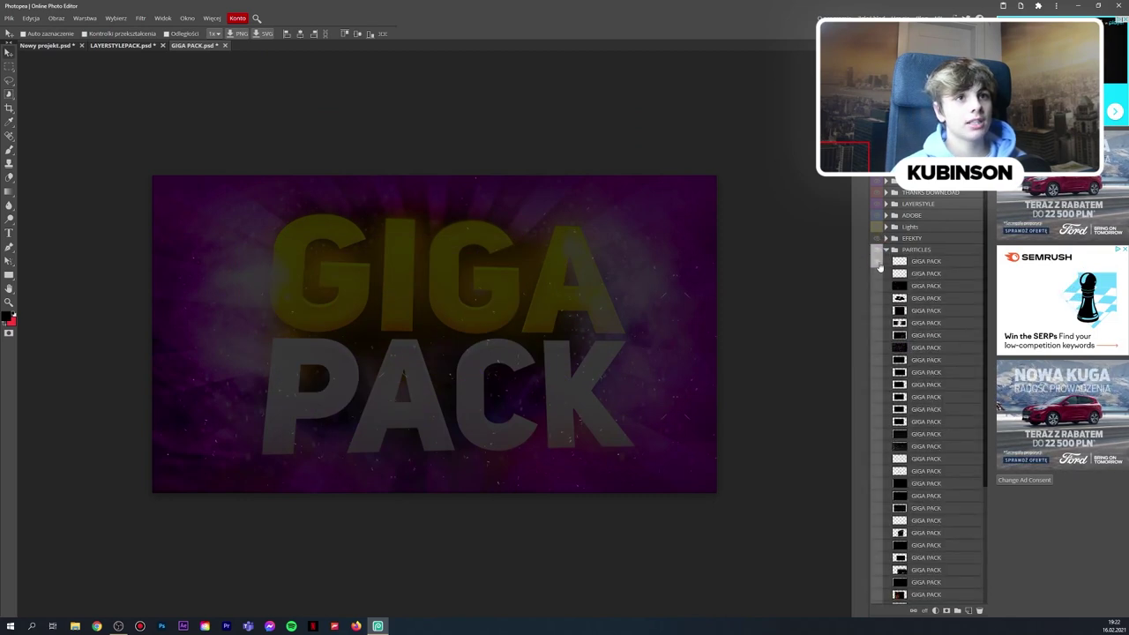
left_click(877, 448)
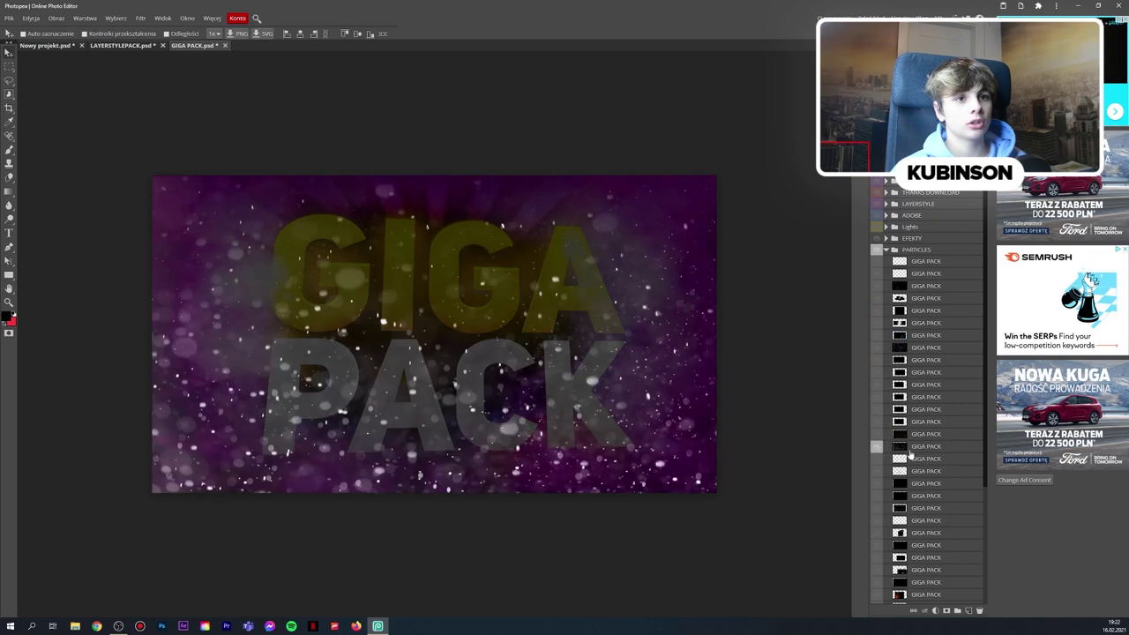
left_click_drag(585, 327, 923, 278)
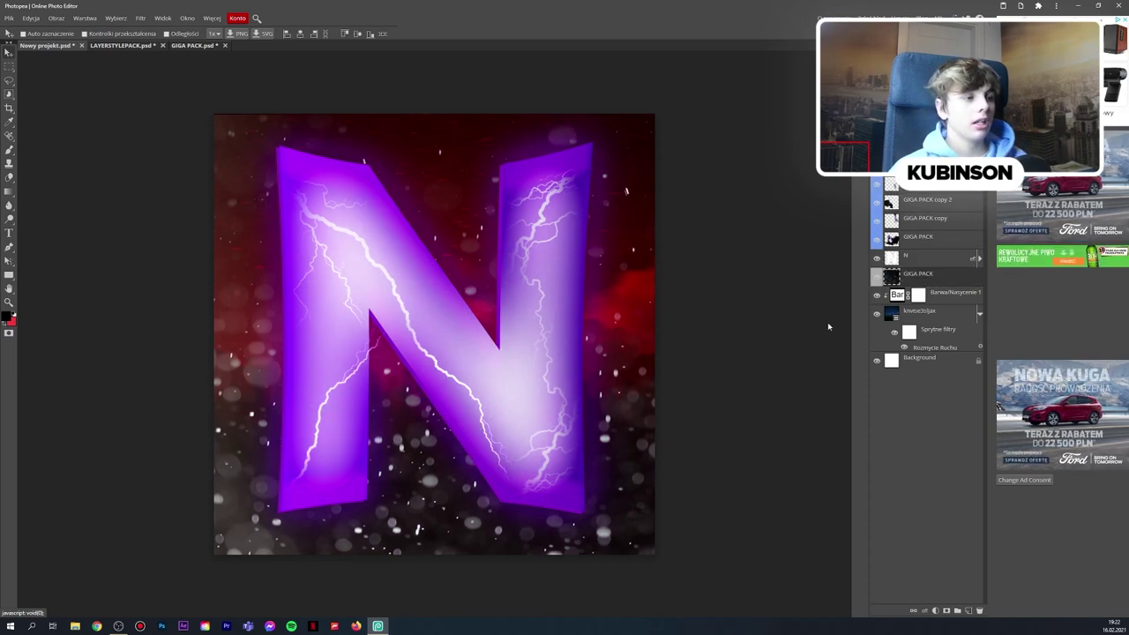
Scale the particle layer to 82.54%, center it behind the N, and apply the transform
key("ctrl+t")
left_click_drag(467, 403, 615, 263)
left_click_drag(837, 338, 773, 334)
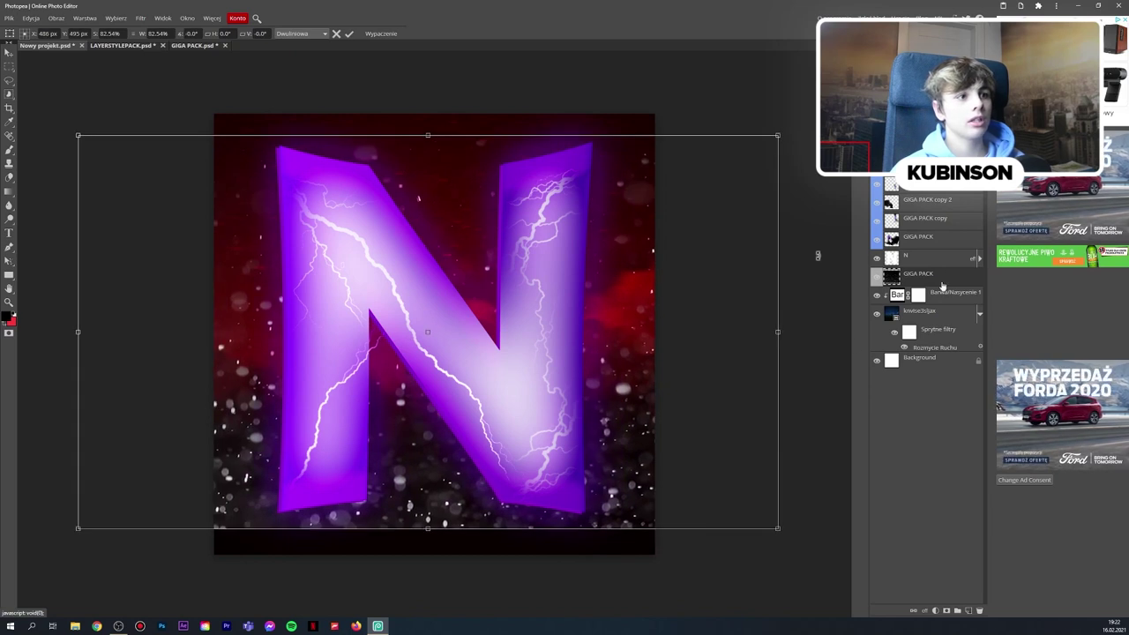
key("Return")
Erase the hard lower edge of the particle layer with a soft eraser across the canvas width
key("b")
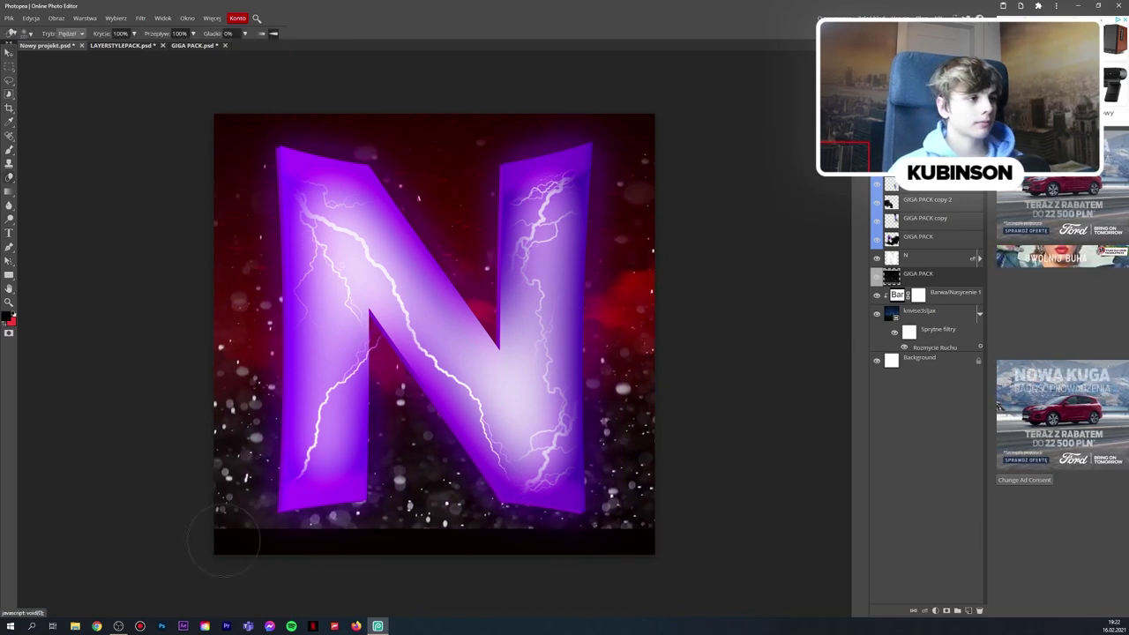
left_click_drag(223, 538, 769, 520)
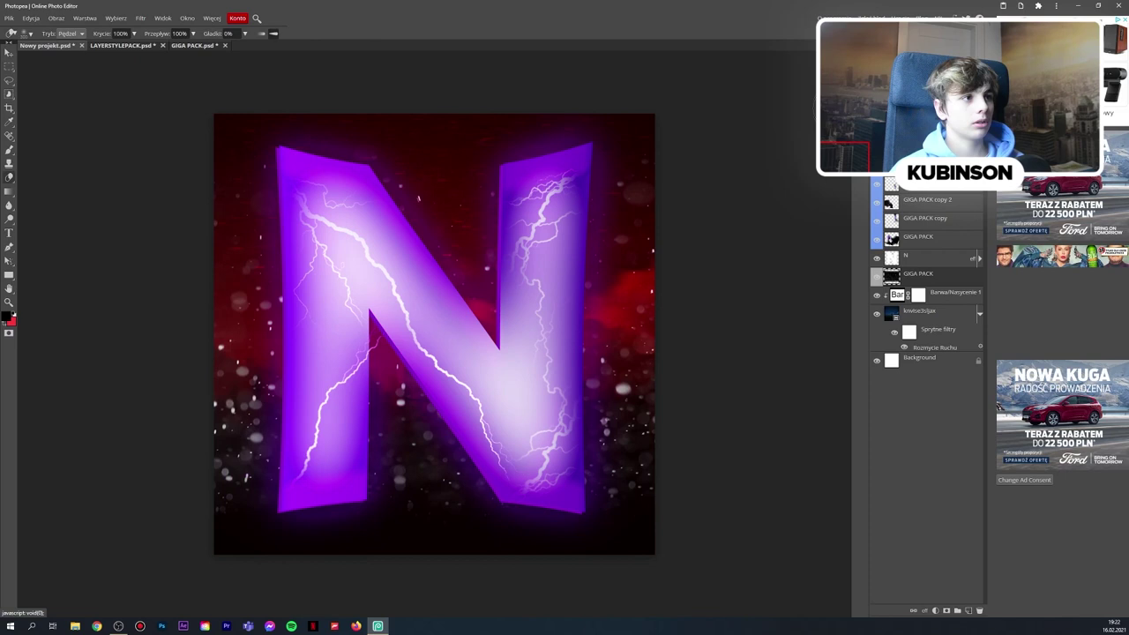
key("v")
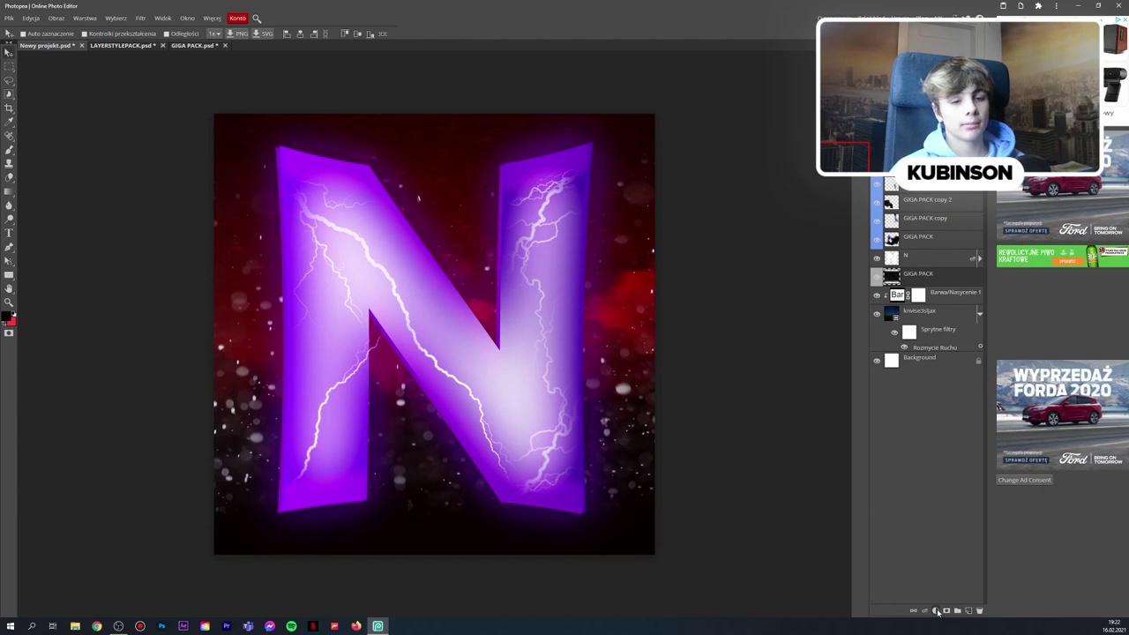
Add a Hue/Saturation adjustment clipped to the particle layer, colorizing the particles violet-blue with reduced lightness
left_click(938, 612)
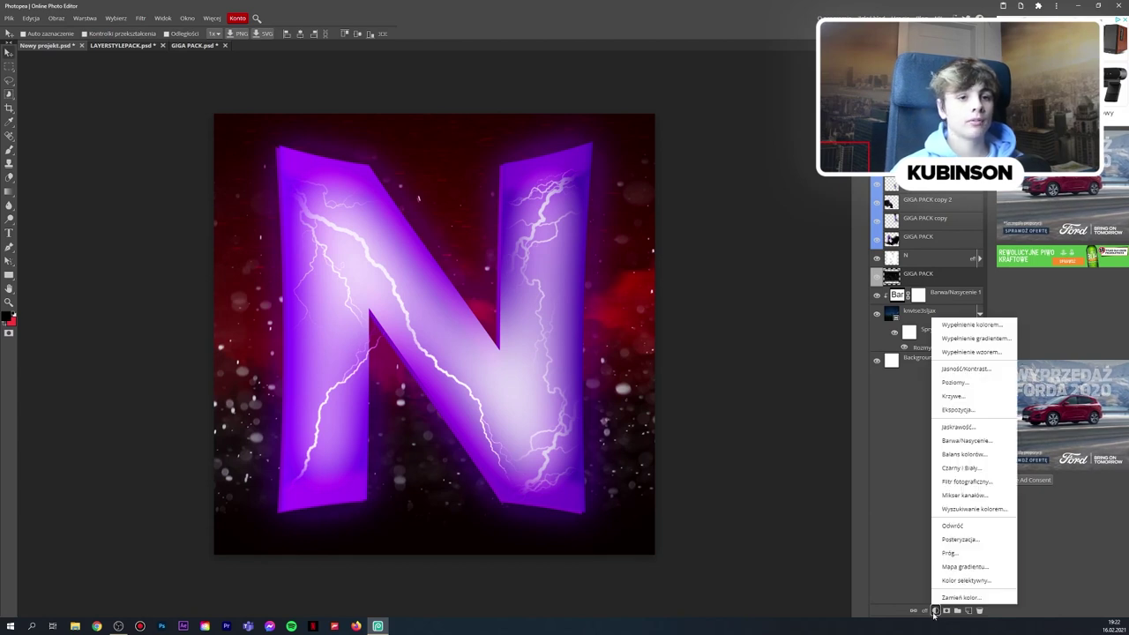
left_click(958, 441)
left_click(940, 283, "alt")
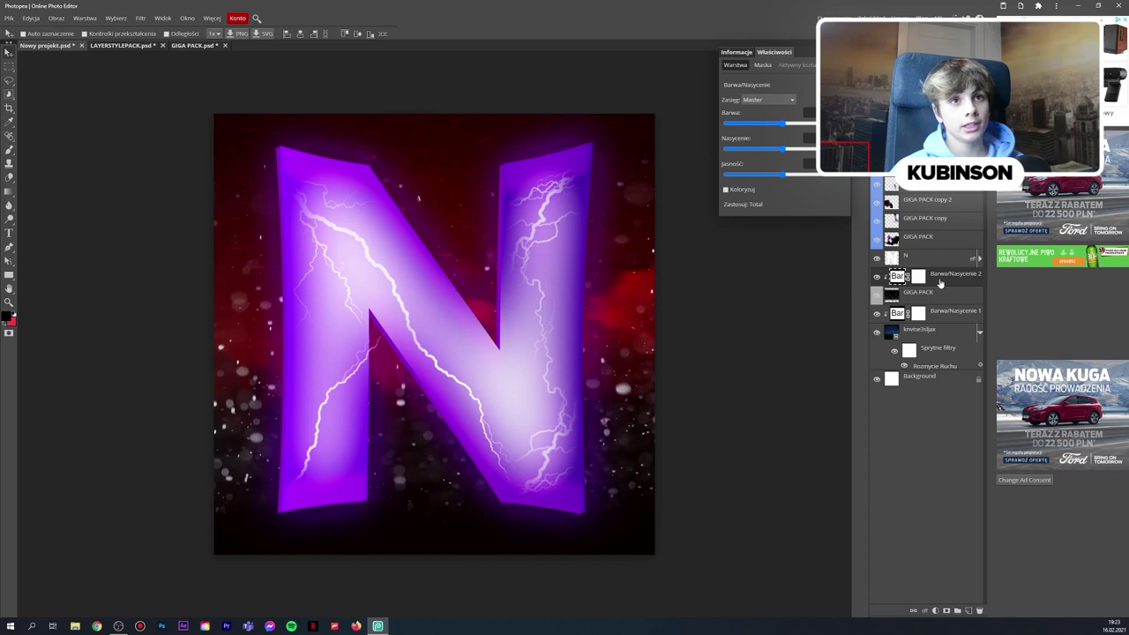
left_click(725, 190)
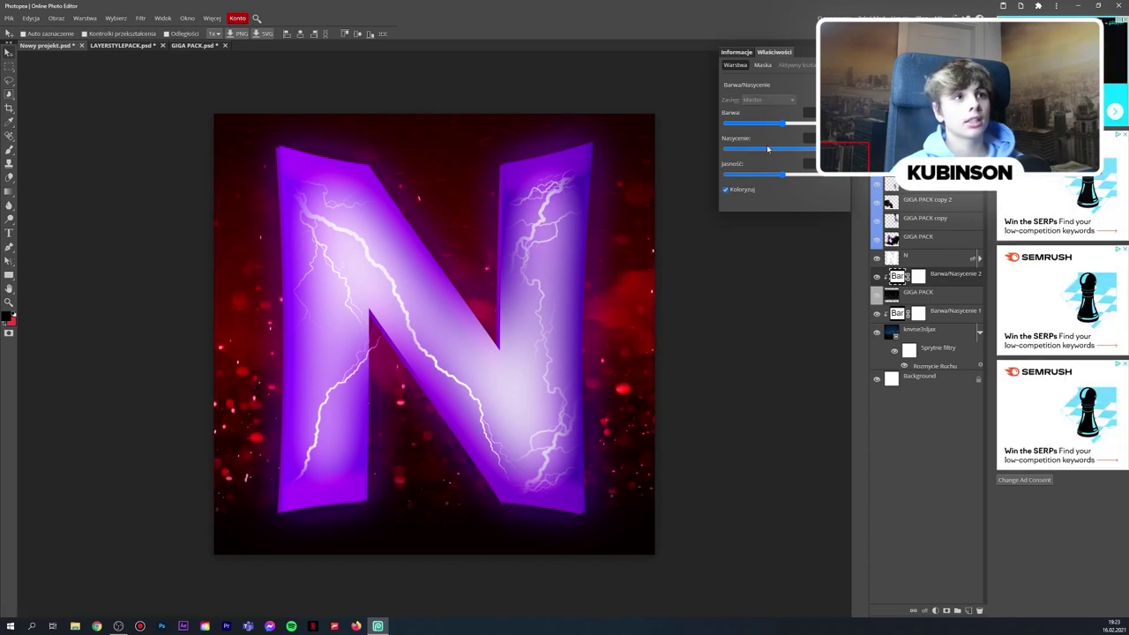
left_click_drag(797, 125, 748, 123)
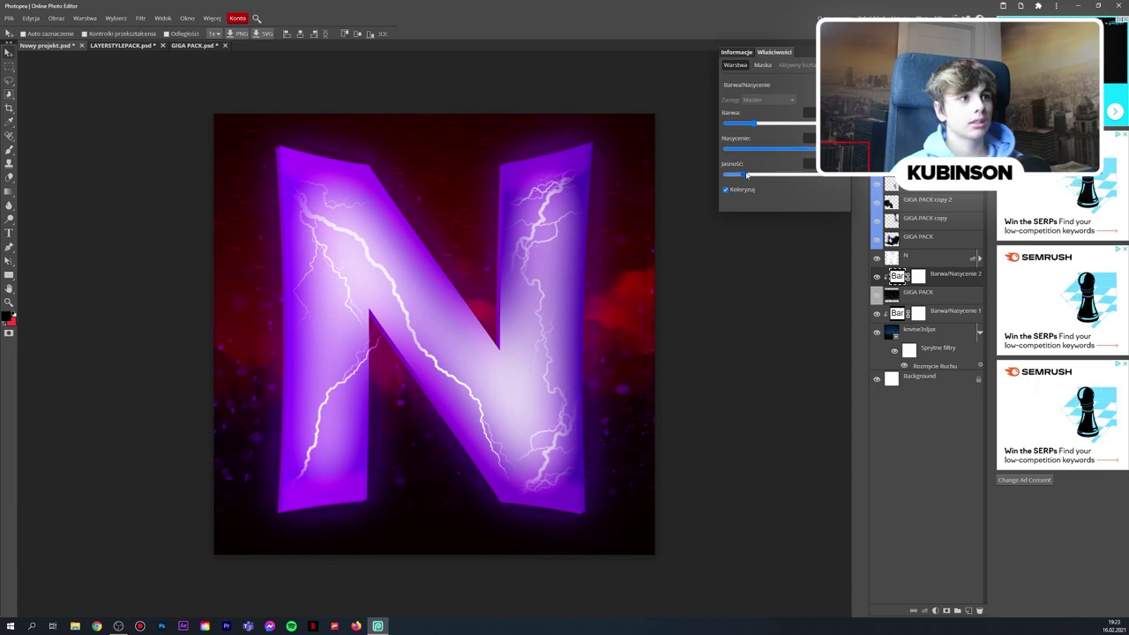
Apply a Motion Blur with a 0° angle and 7 px distance to the GIGA PACK particle layer behind the N
left_click(939, 300)
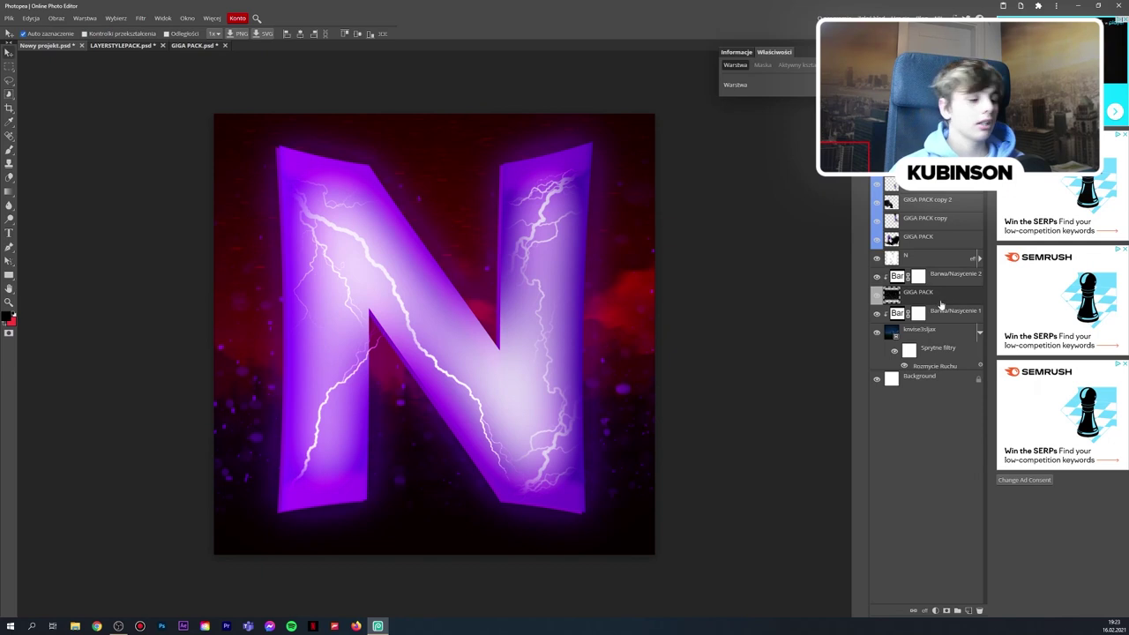
key("ctrl+minus")
key("ctrl+plus")
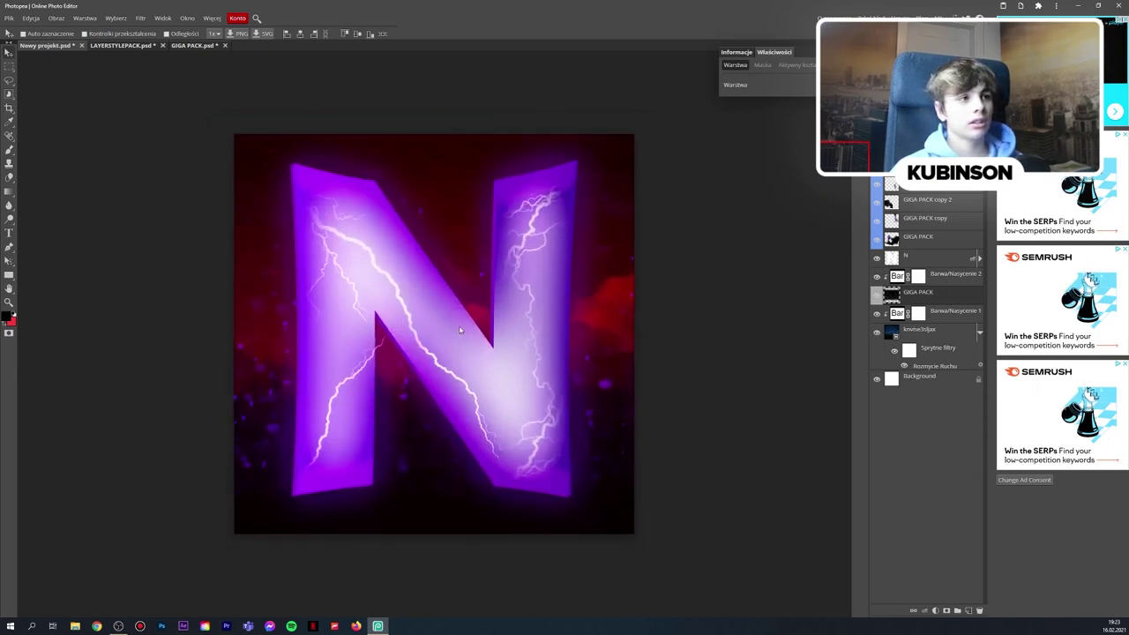
key("ctrl+minus")
key("ctrl+plus")
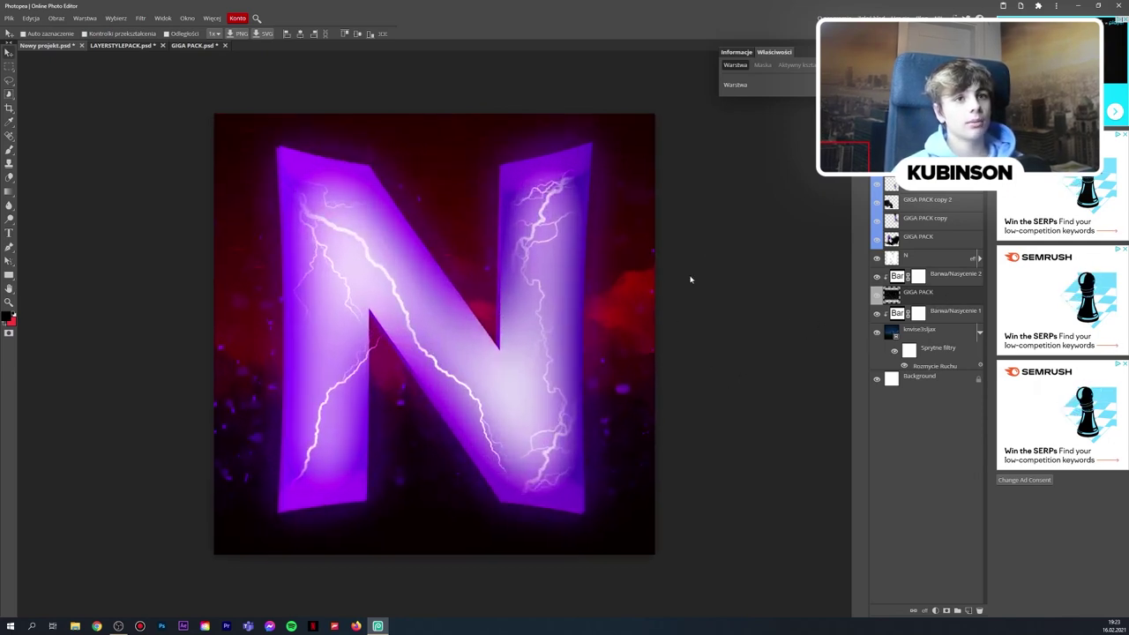
left_click(141, 18)
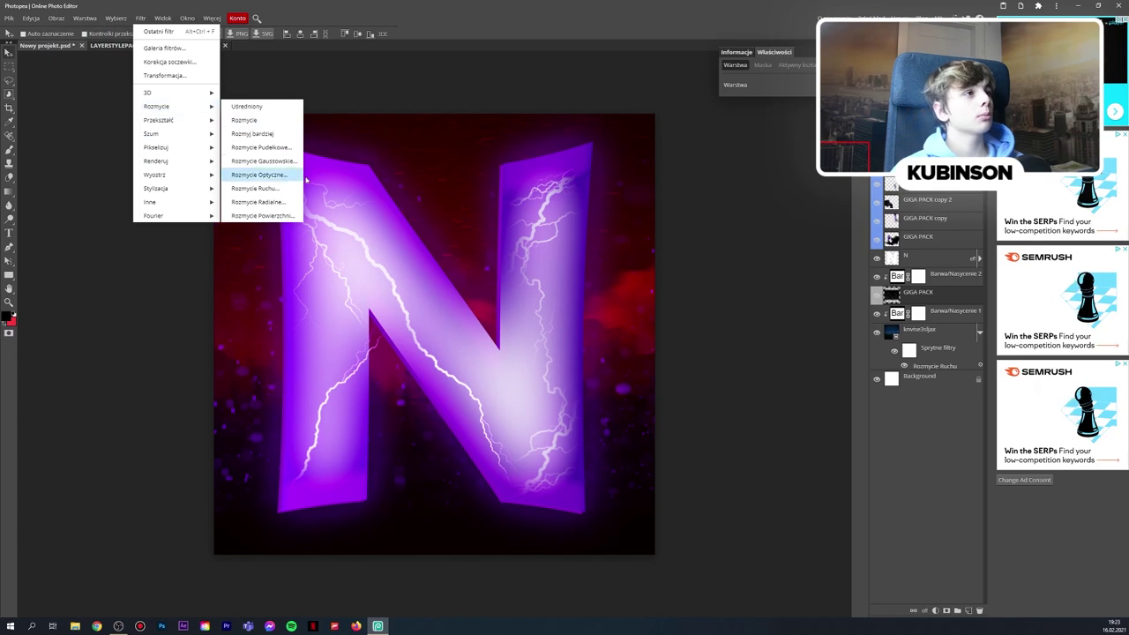
left_click(256, 188)
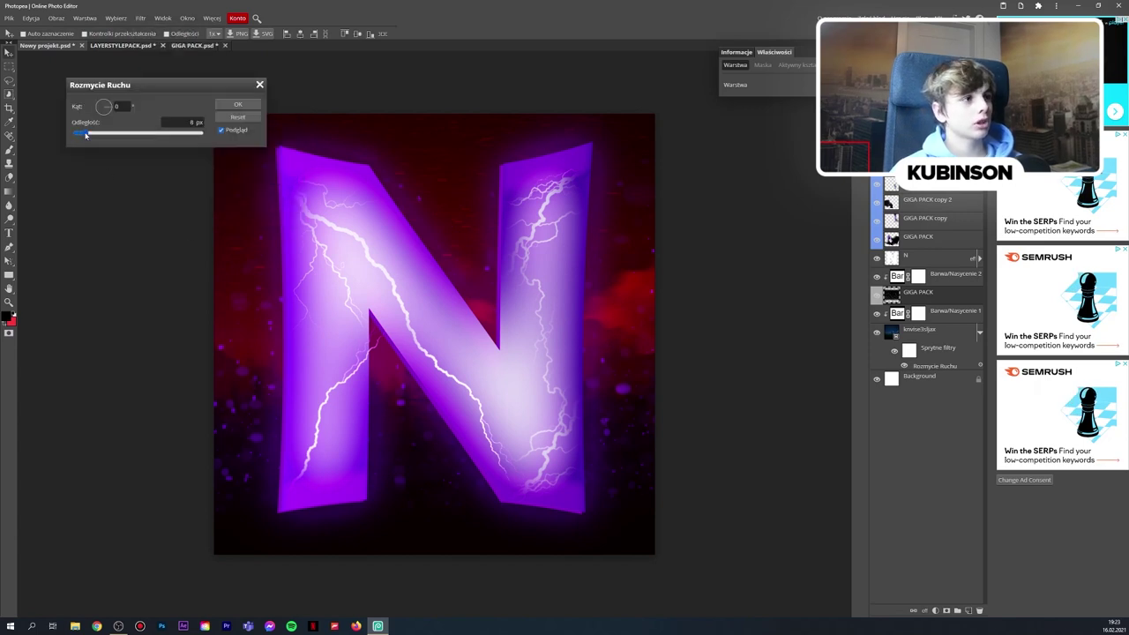
left_click_drag(84, 134, 88, 133)
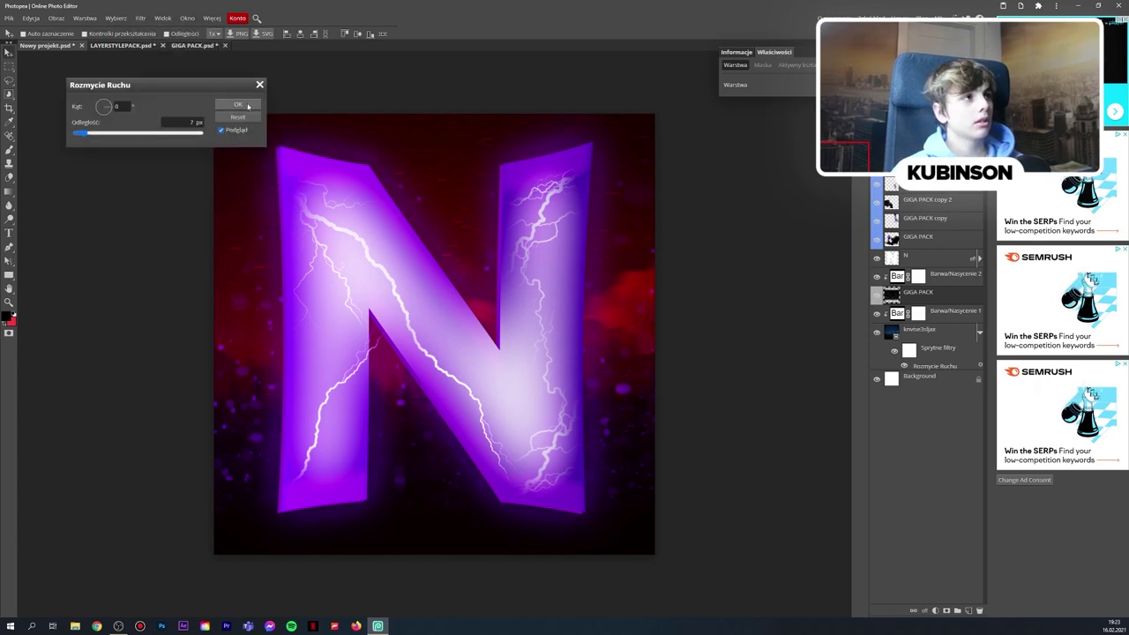
left_click(240, 105)
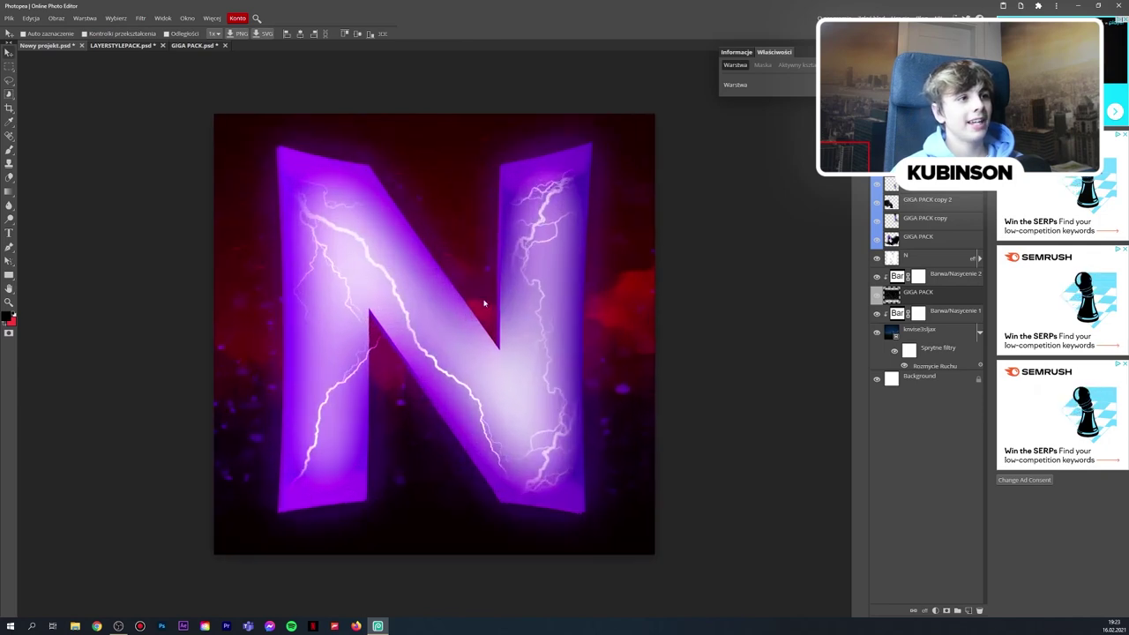
key("ctrl+minus")
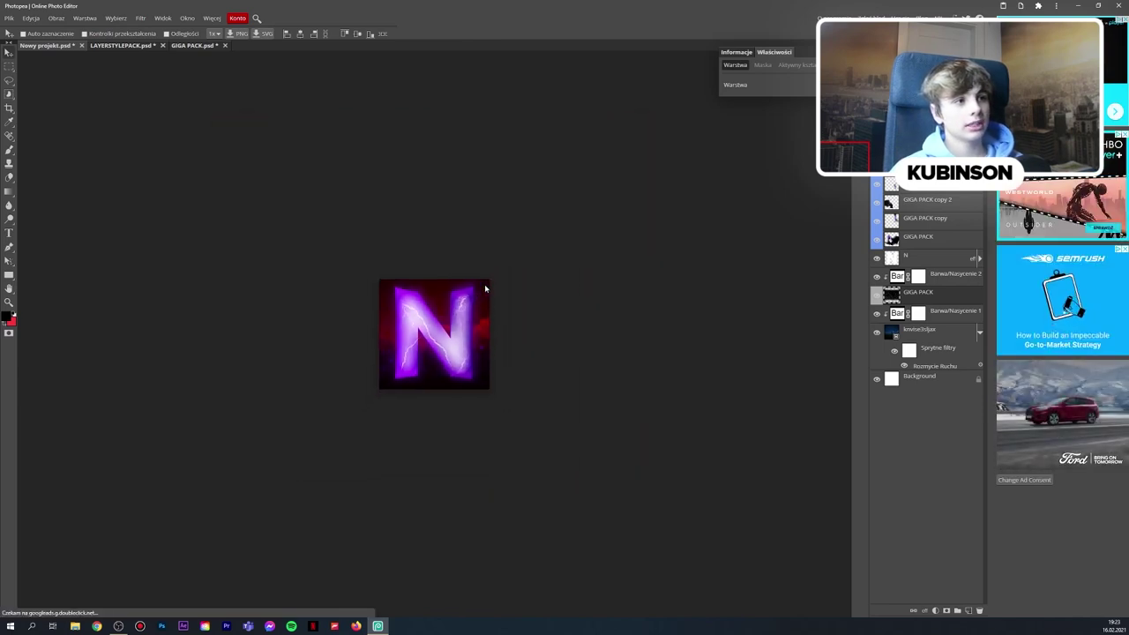